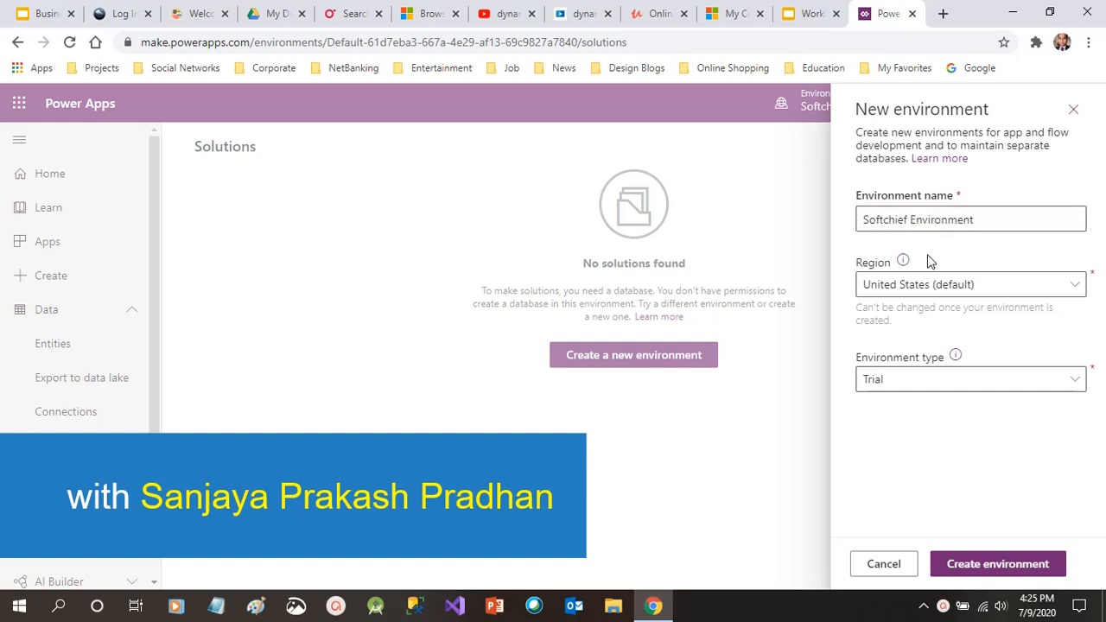
Create Softchief Environment as a Trial environment in the United States (default) region
left_click(930, 288)
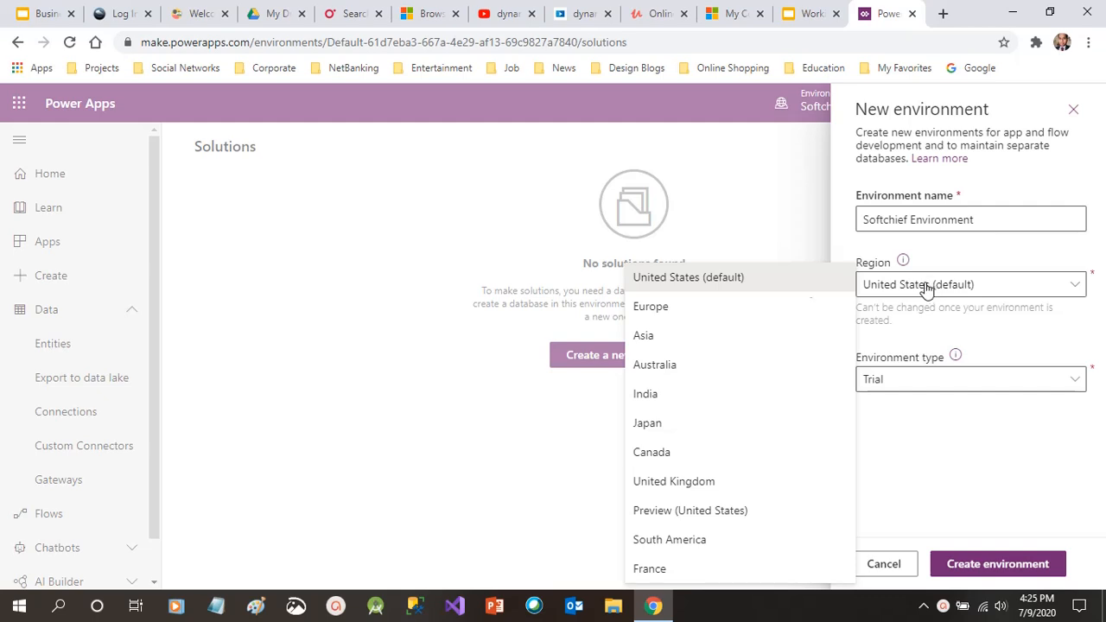
left_click(741, 291)
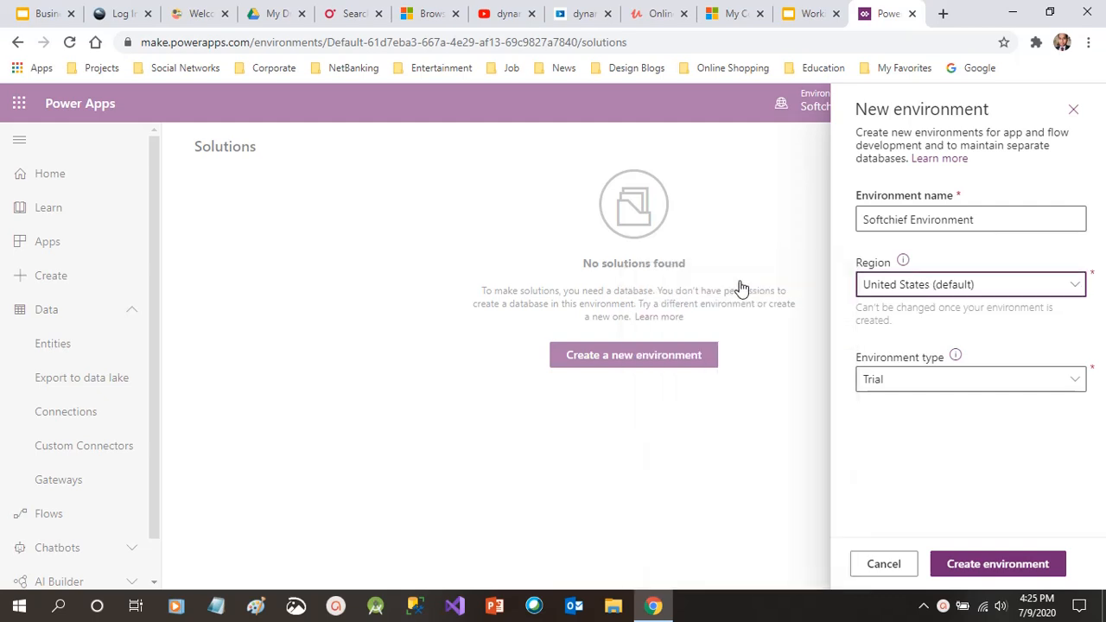
left_click(952, 389)
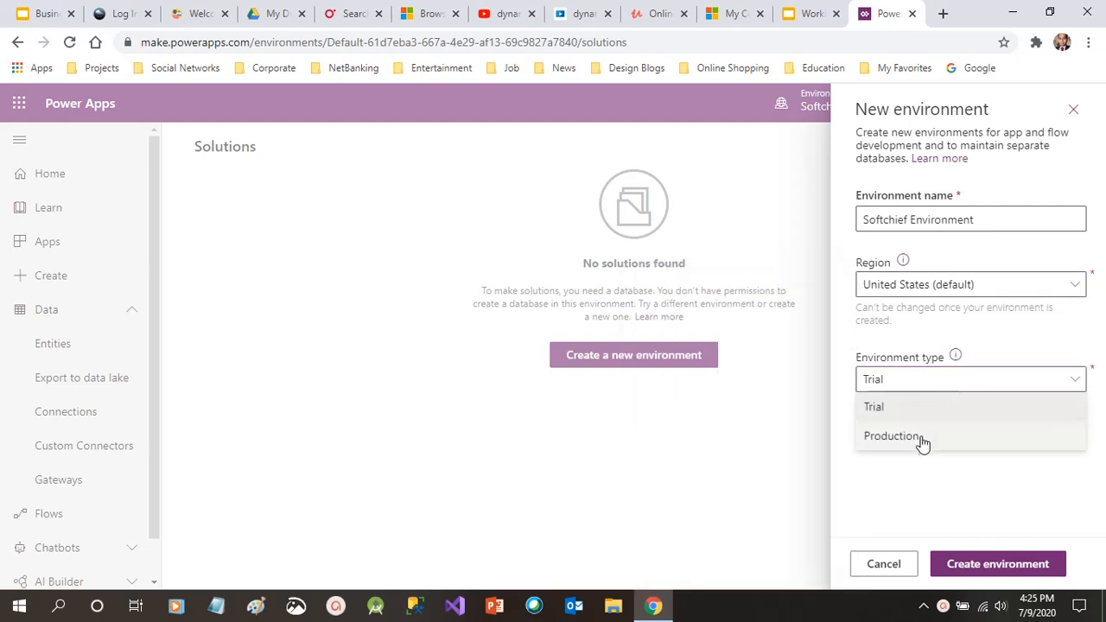
left_click(916, 410)
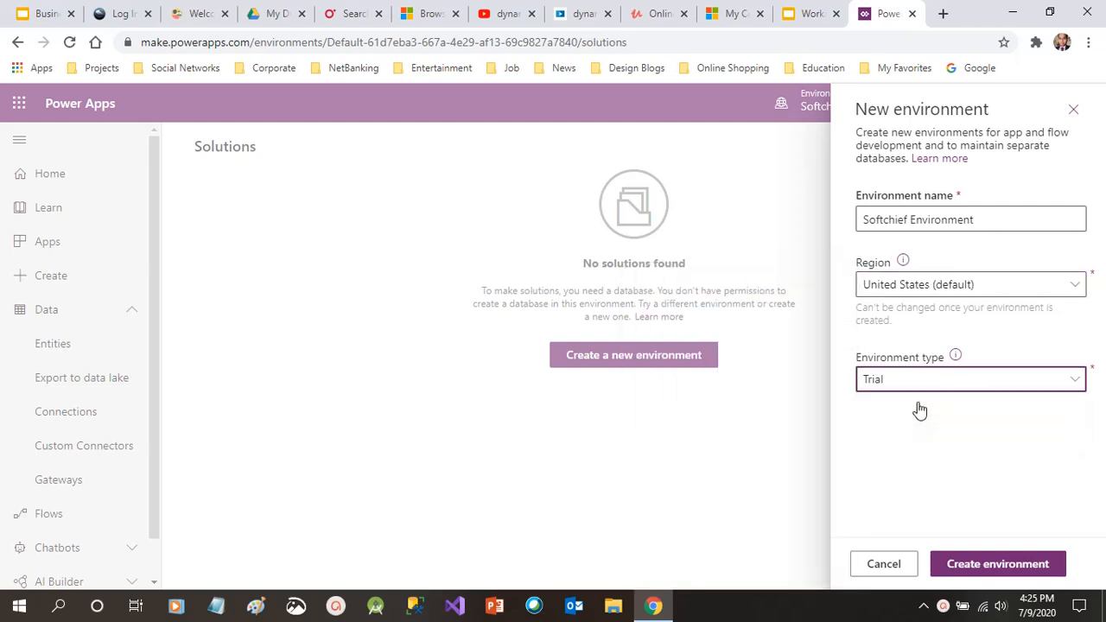
left_click(988, 570)
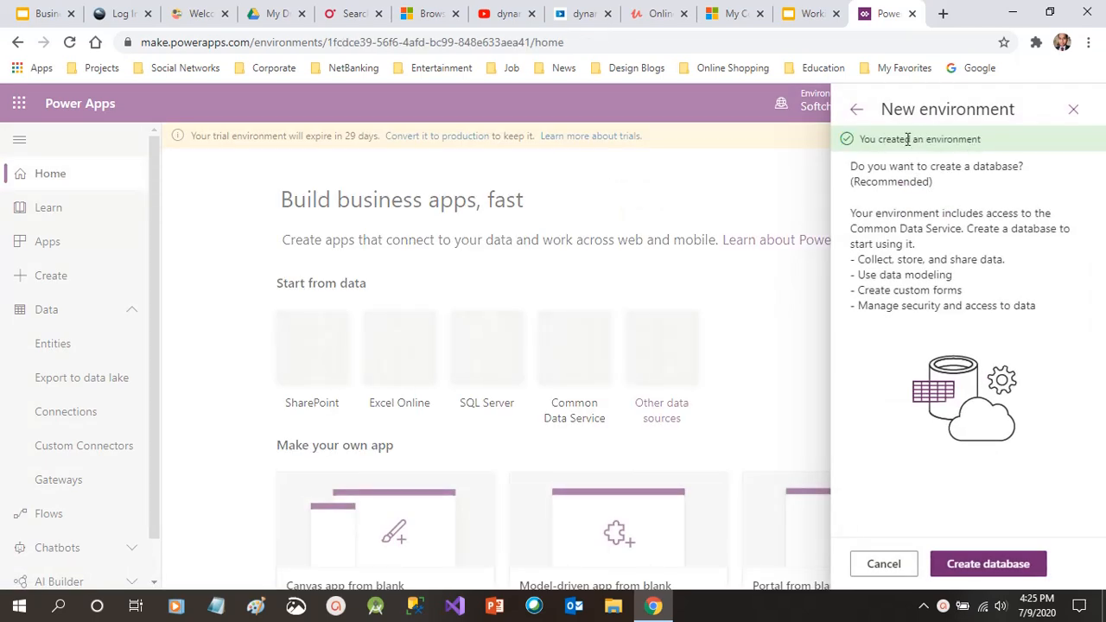
Begin setting up the environment's database and choose USD as its currency
left_click(979, 566)
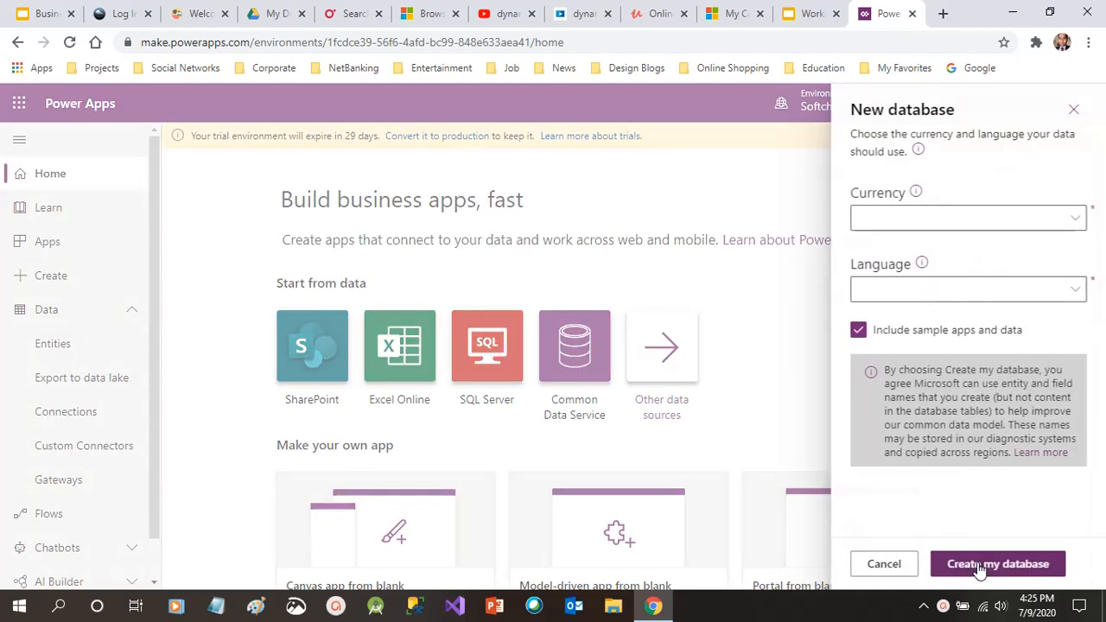
left_click(916, 220)
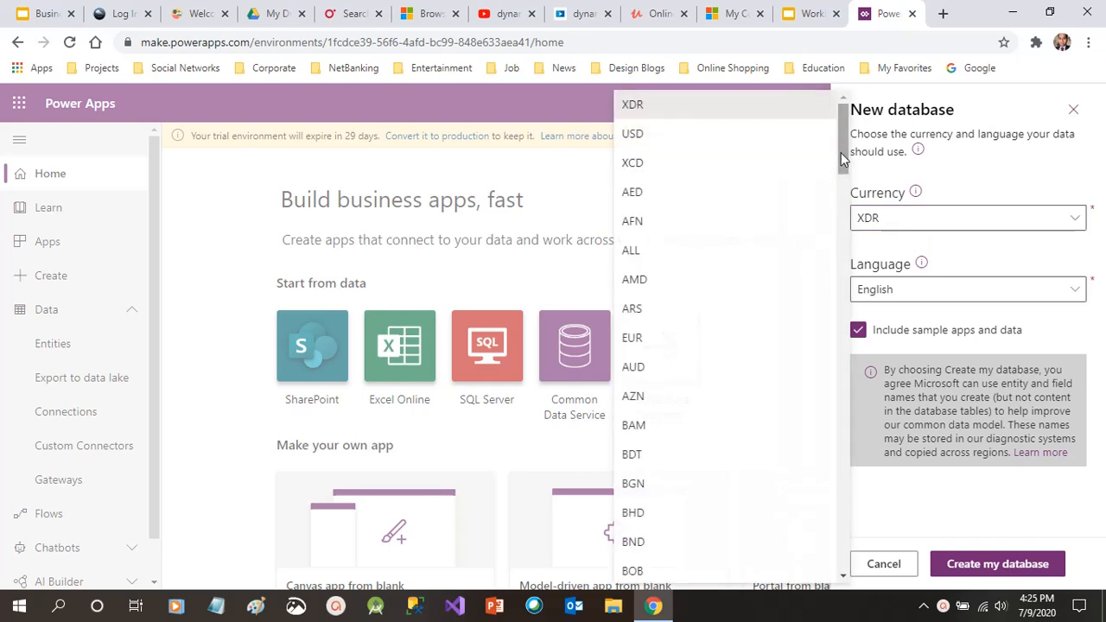
left_click_drag(844, 160, 847, 392)
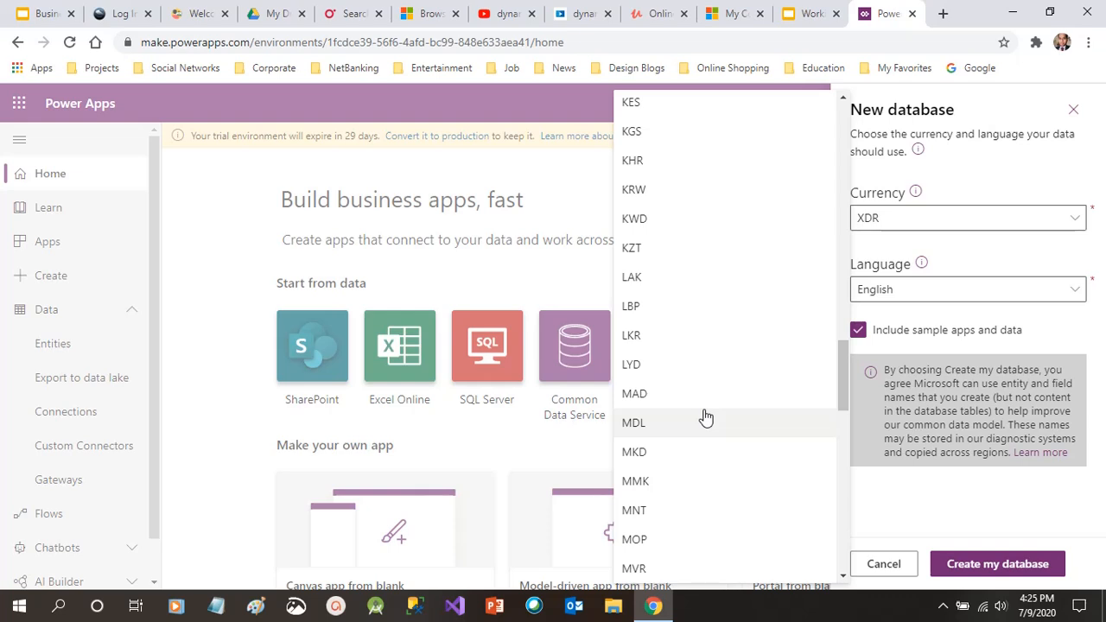
left_click_drag(847, 396, 837, 156)
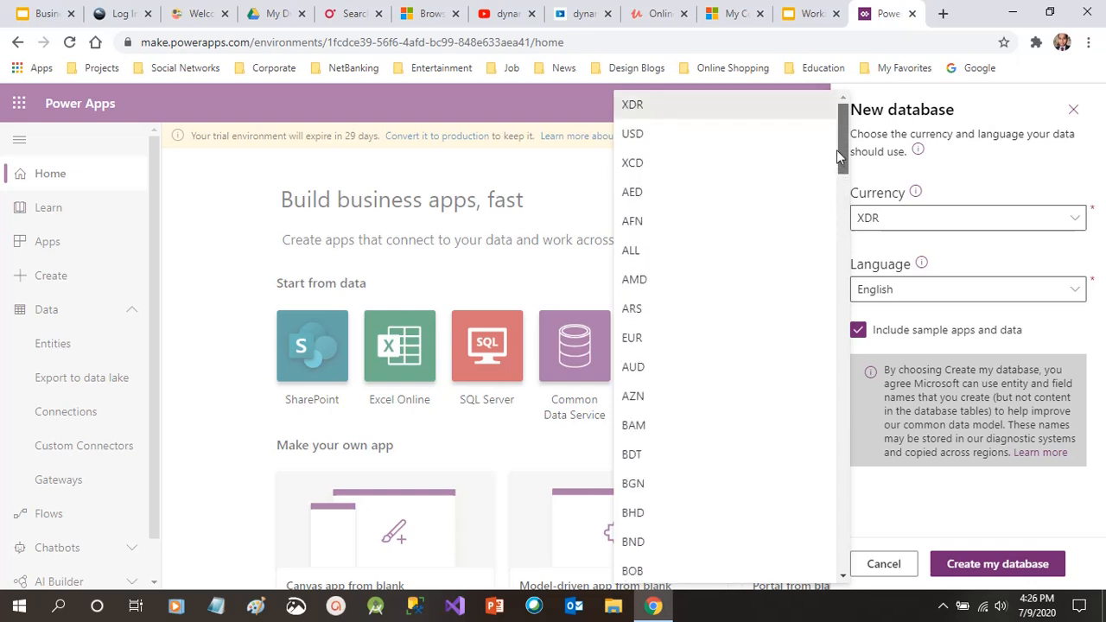
left_click(717, 136)
Keep English as the language, include sample apps and data, and create the database
left_click(1024, 295)
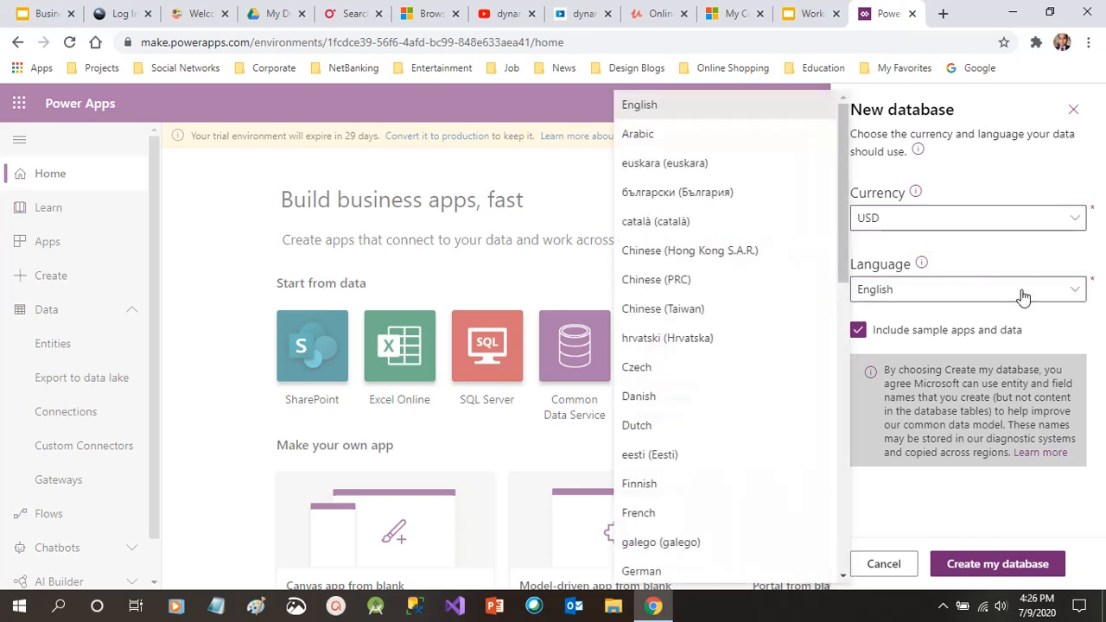
left_click(1023, 296)
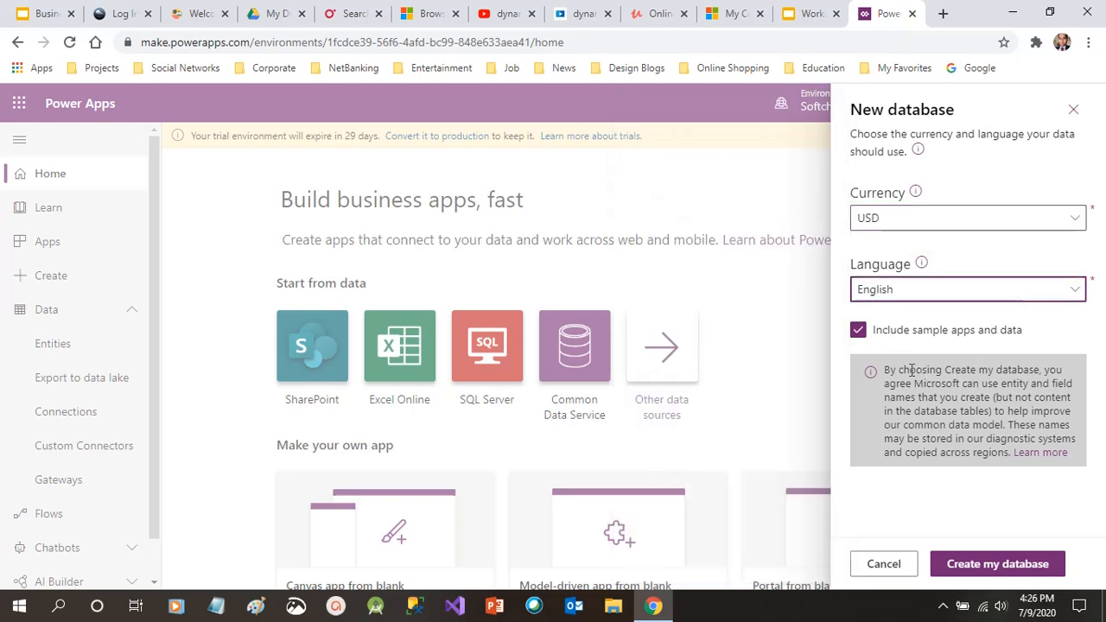
left_click_drag(891, 372, 1027, 424)
left_click(1026, 427)
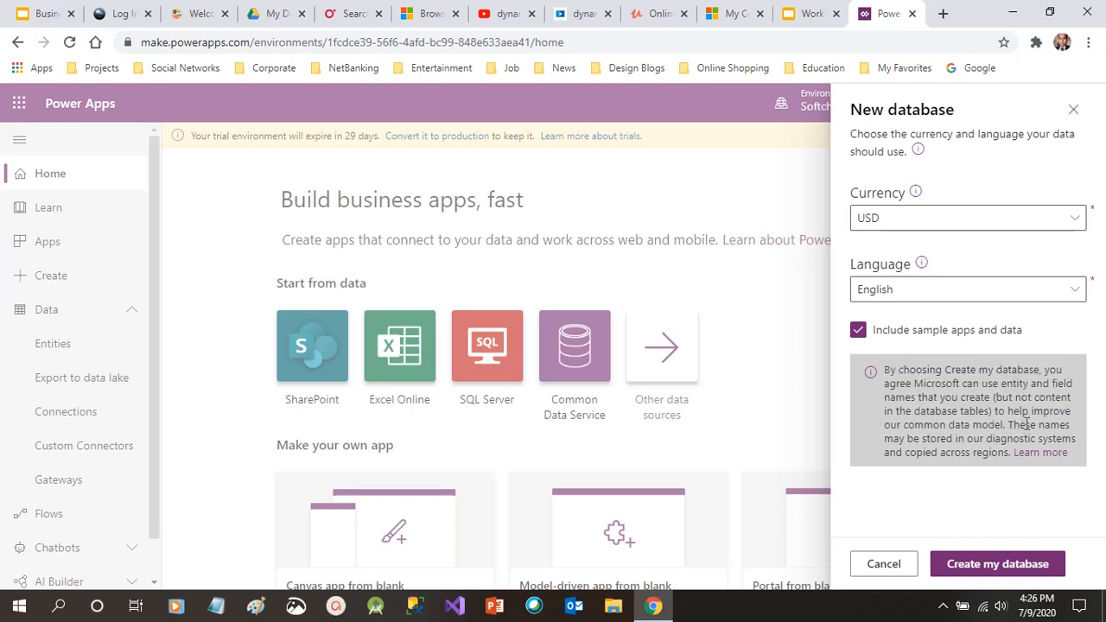
left_click(875, 337)
left_click(862, 334)
left_click(863, 335)
left_click(865, 337)
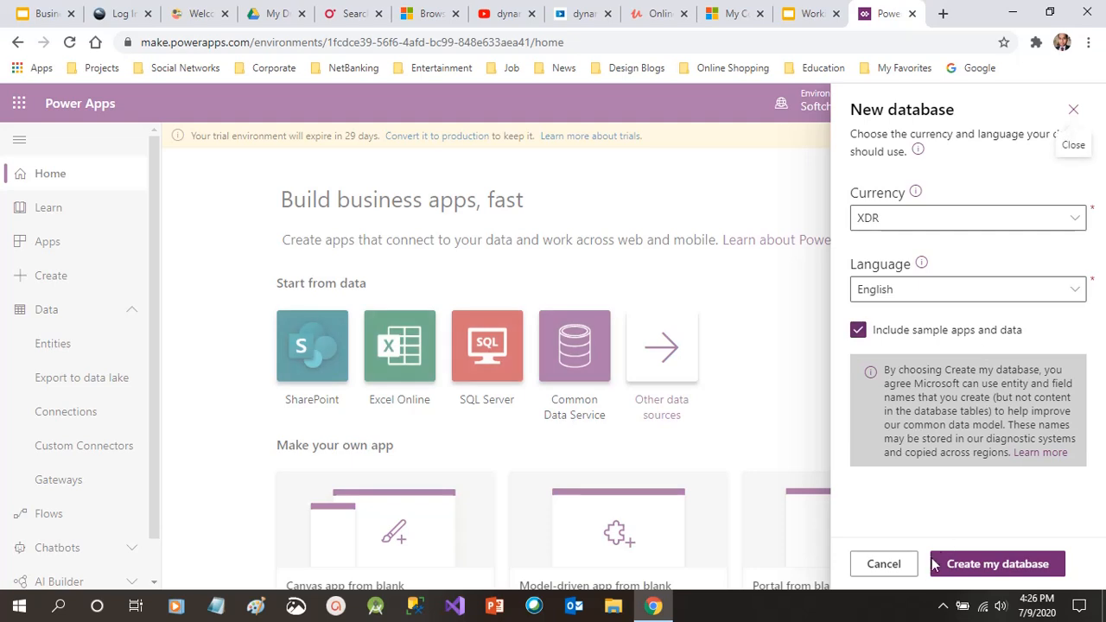
left_click(1026, 573)
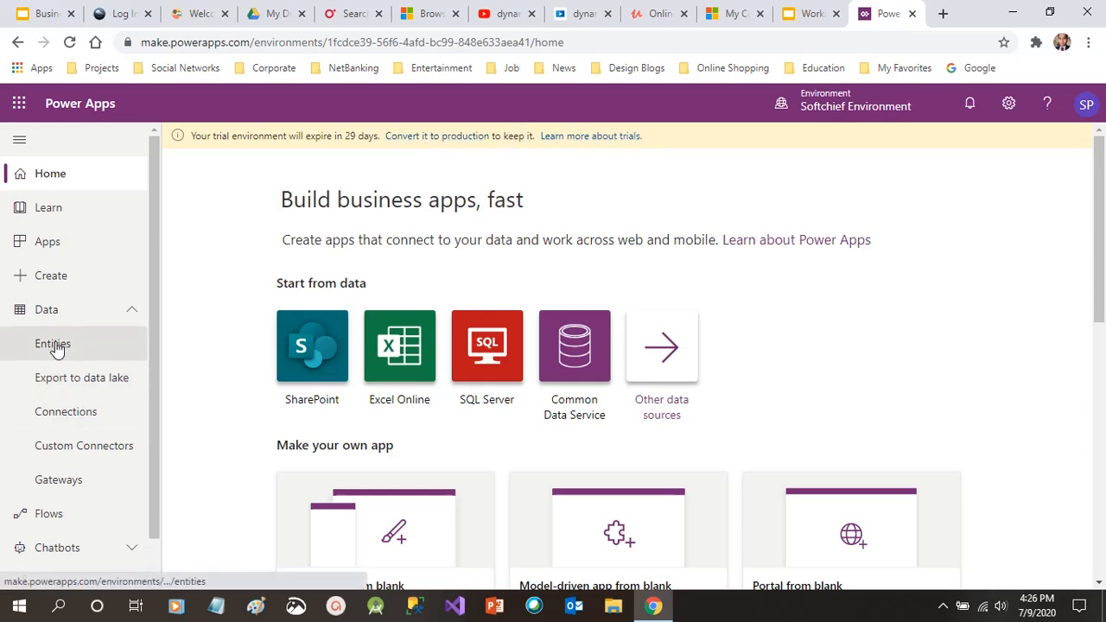
Go to the environment's entities, which redirects to Solutions explaining the database is building
left_click(856, 104)
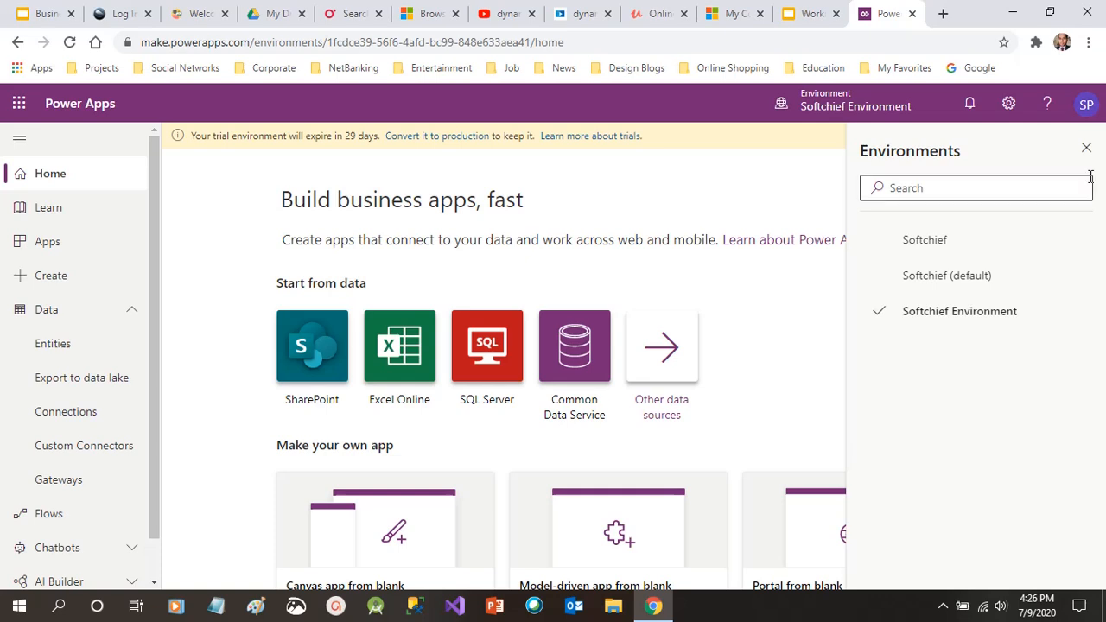
left_click(1087, 148)
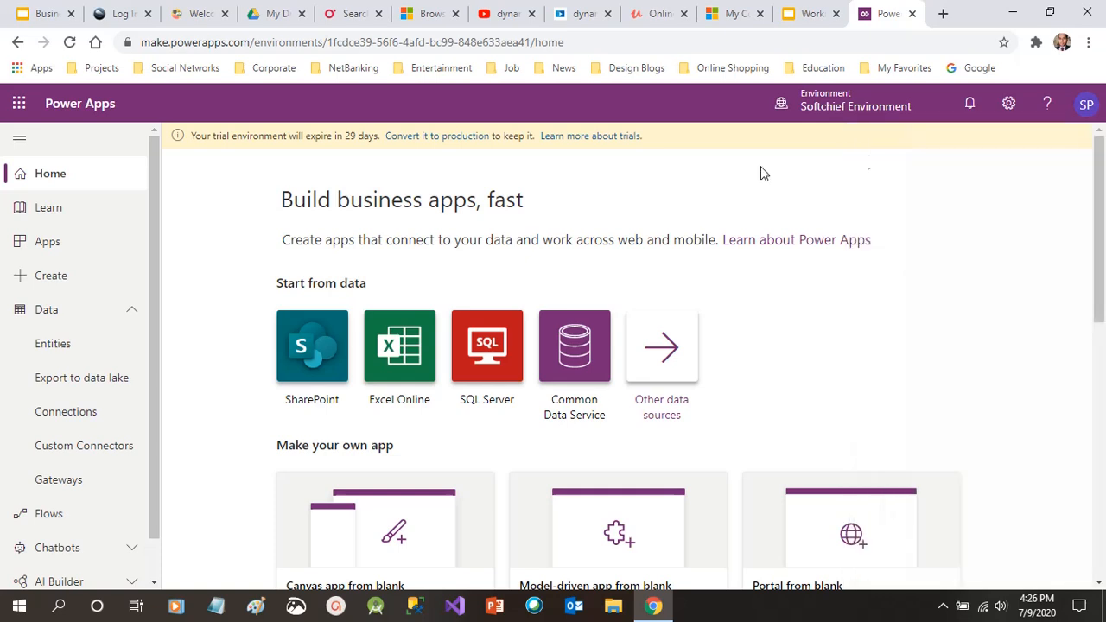
left_click(52, 346)
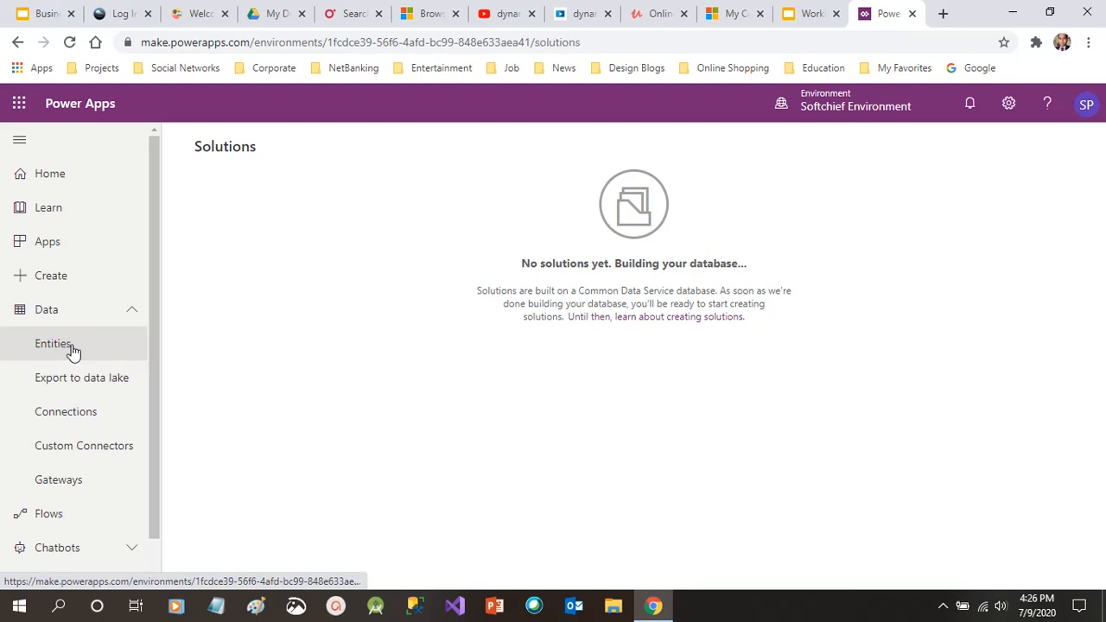
left_click_drag(154, 298, 143, 403)
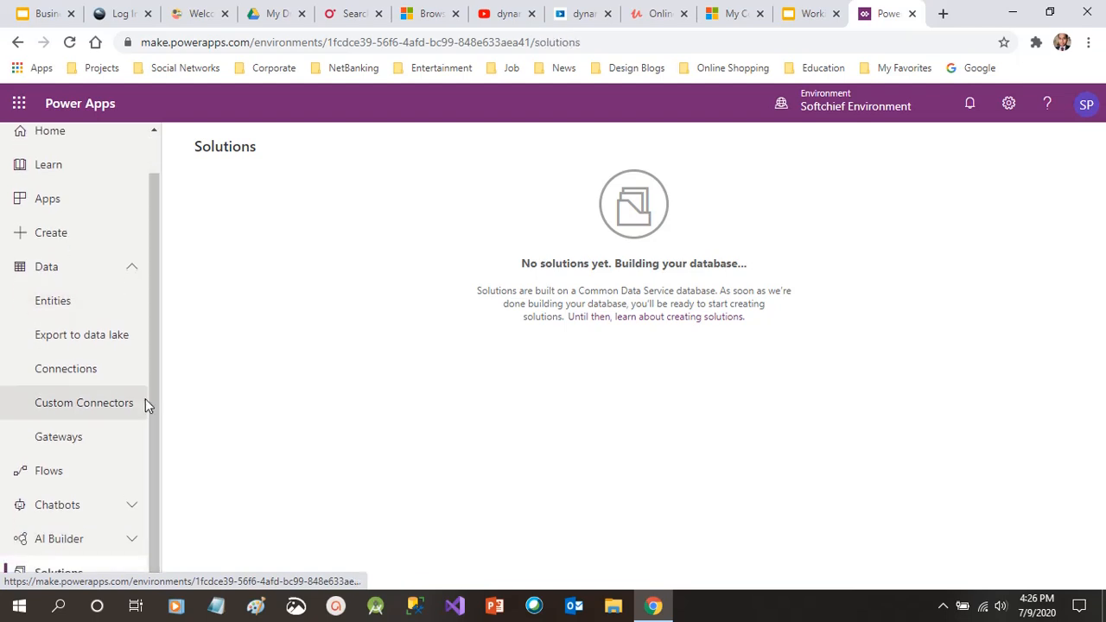
left_click_drag(705, 291, 585, 305)
left_click(582, 305)
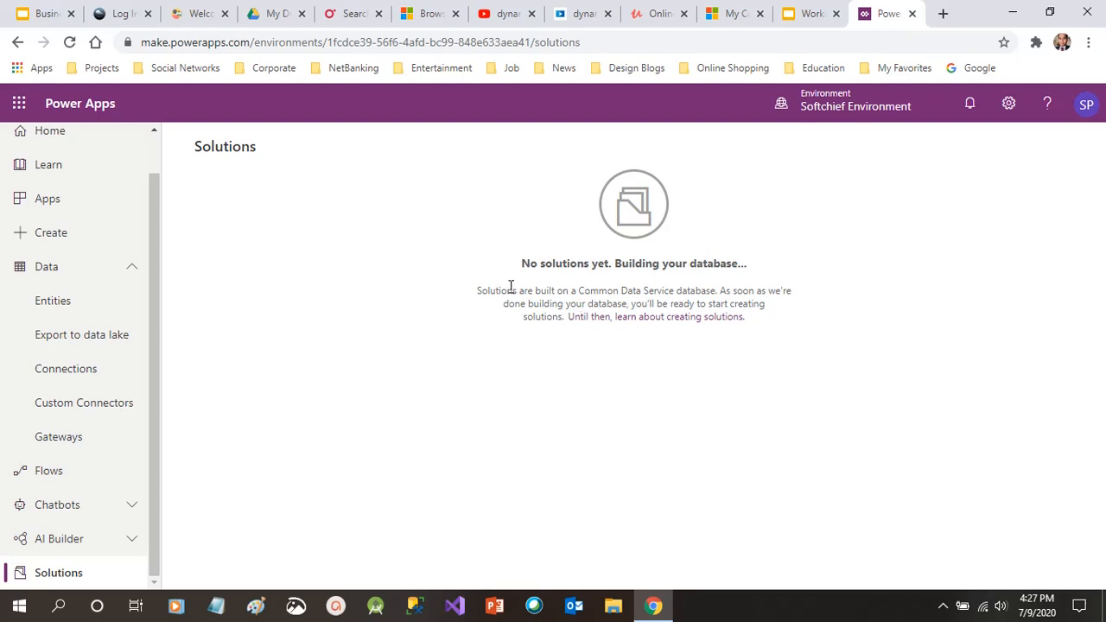
left_click_drag(522, 289, 714, 286)
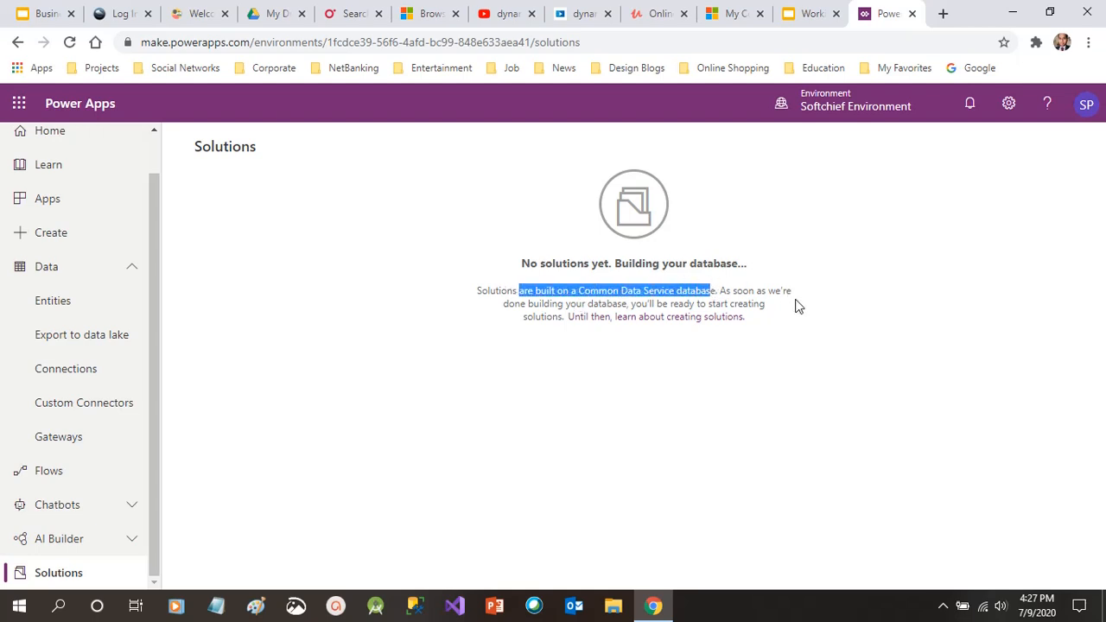
left_click(529, 353)
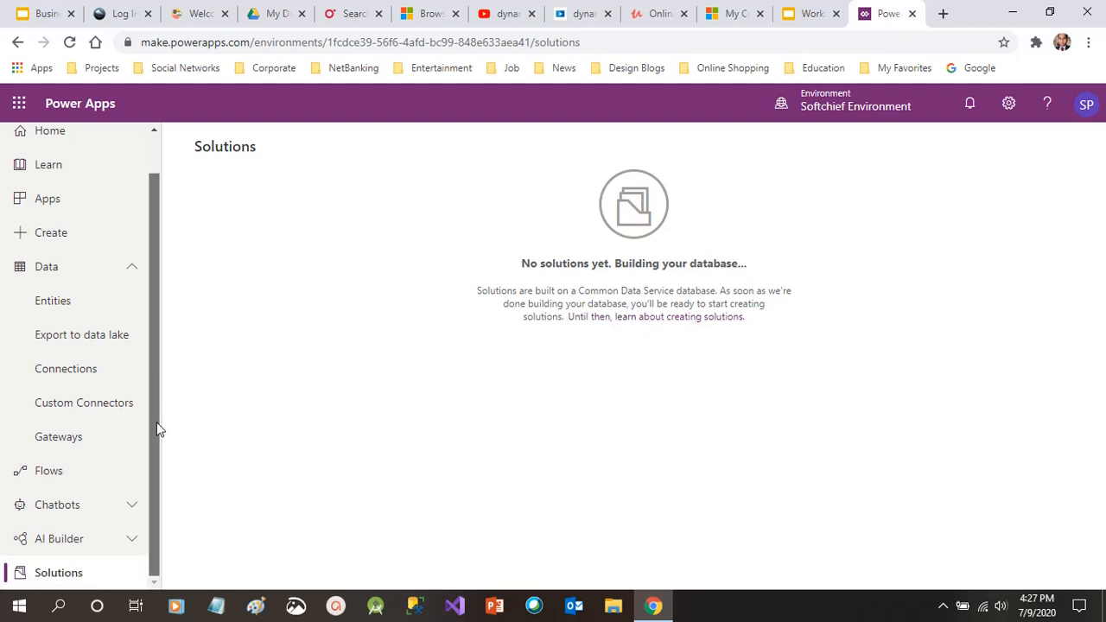
Reload the page, check notifications, and retry Data > Entities while the database builds
left_click(70, 43)
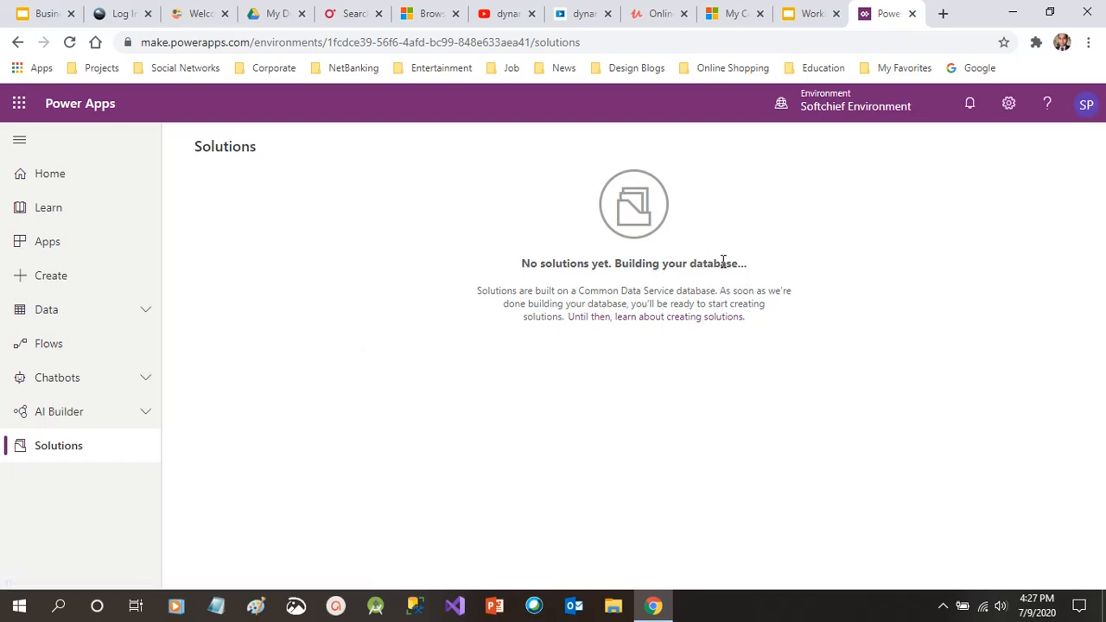
left_click_drag(616, 266, 764, 275)
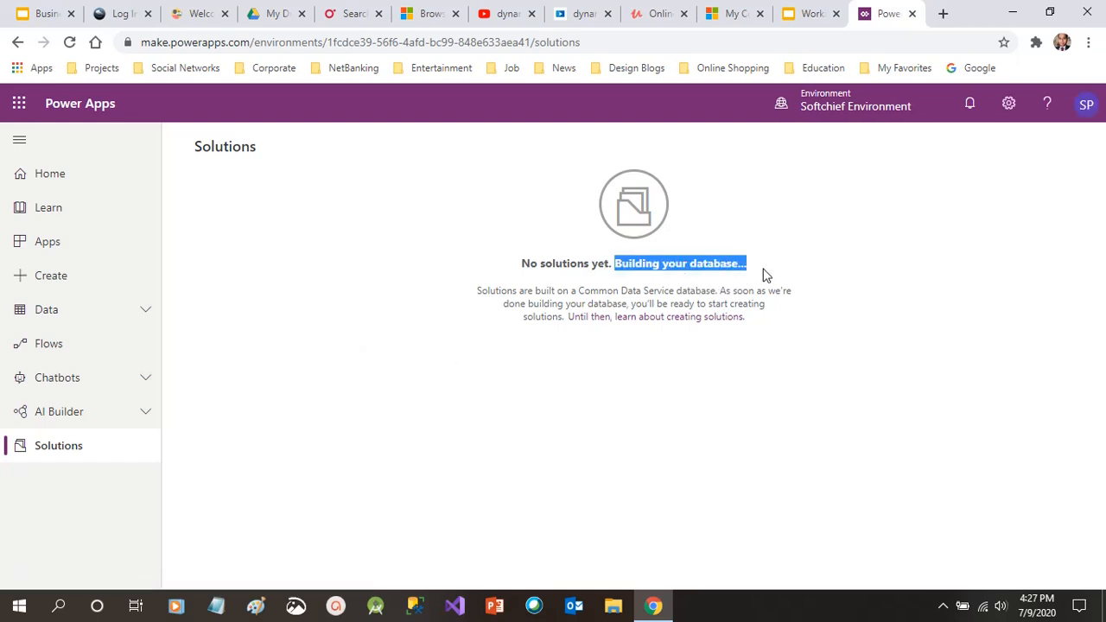
left_click(971, 108)
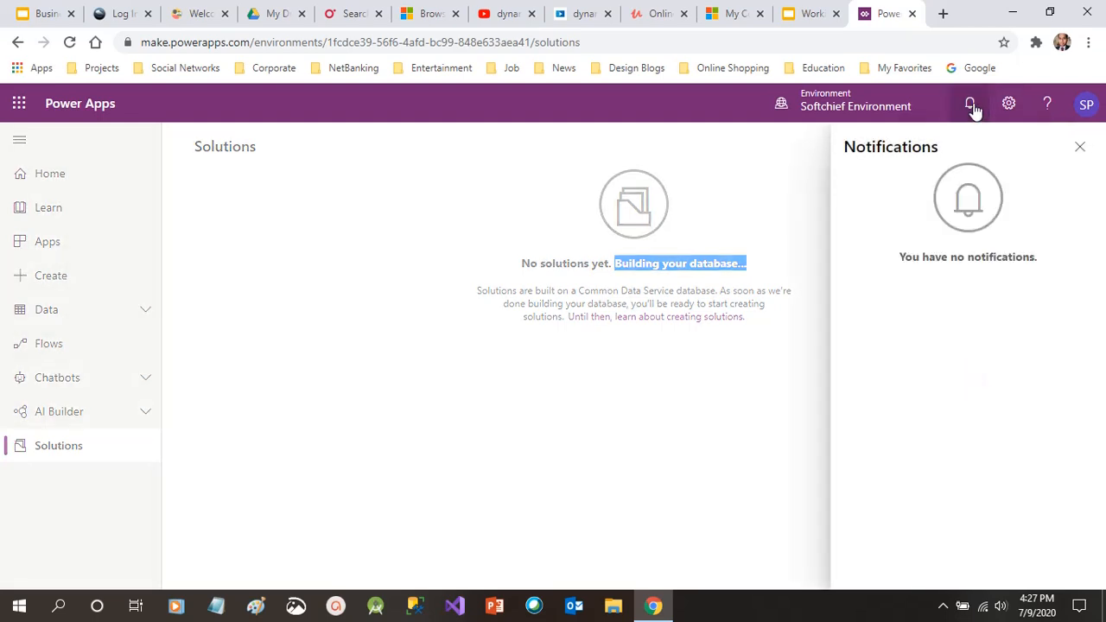
left_click(1080, 149)
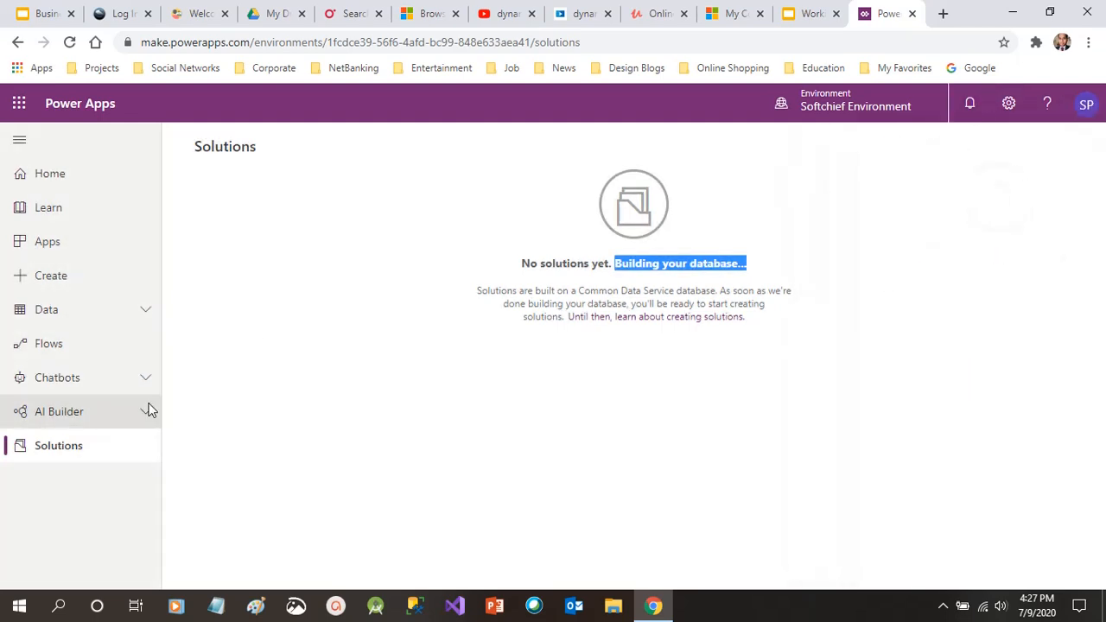
left_click(64, 311)
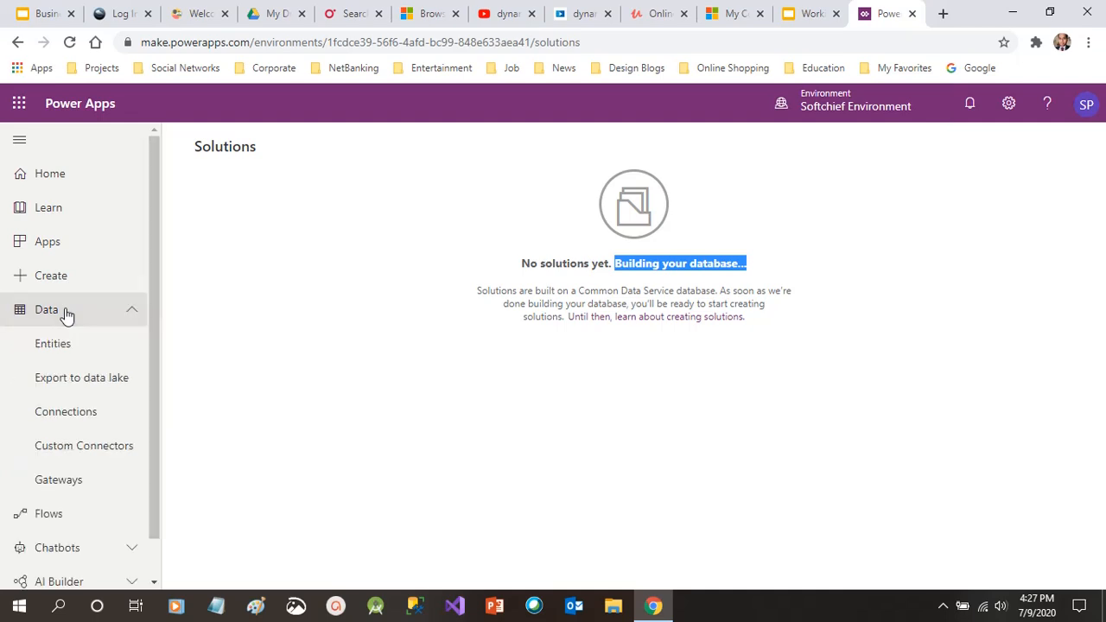
left_click(64, 344)
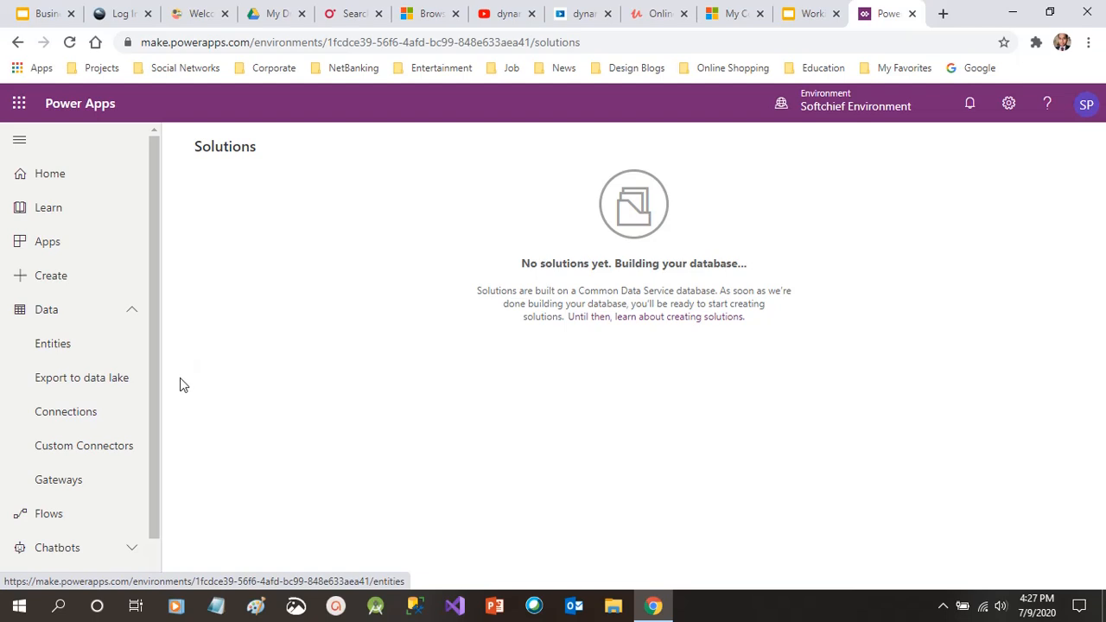
left_click_drag(154, 391, 150, 467)
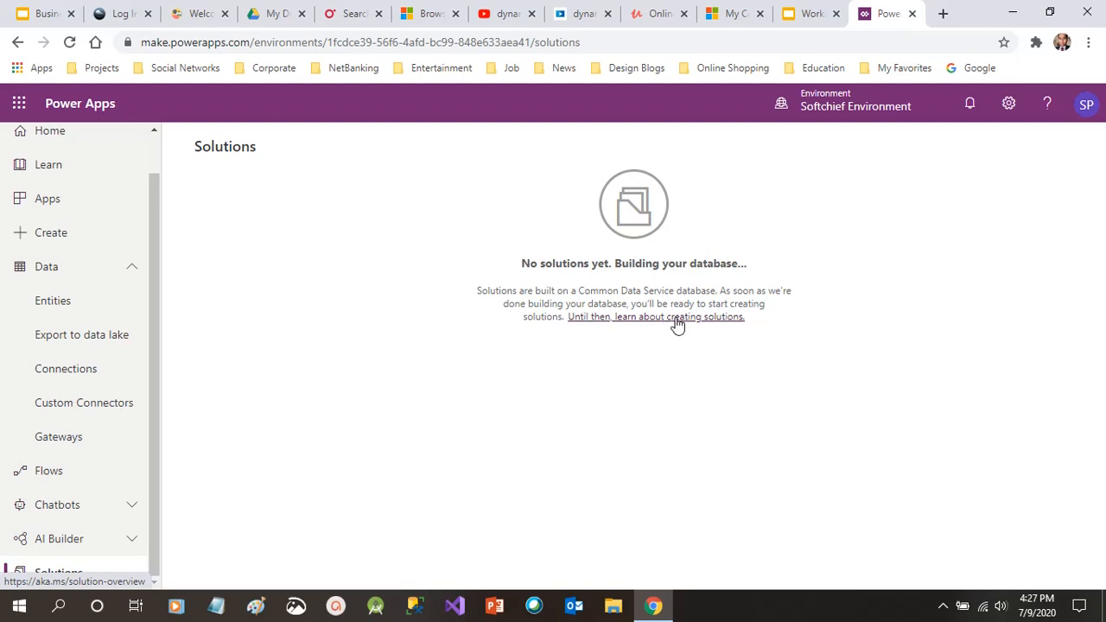
Reload once the database is ready and open Data > Entities to list Account, Contact, Email
left_click(71, 44)
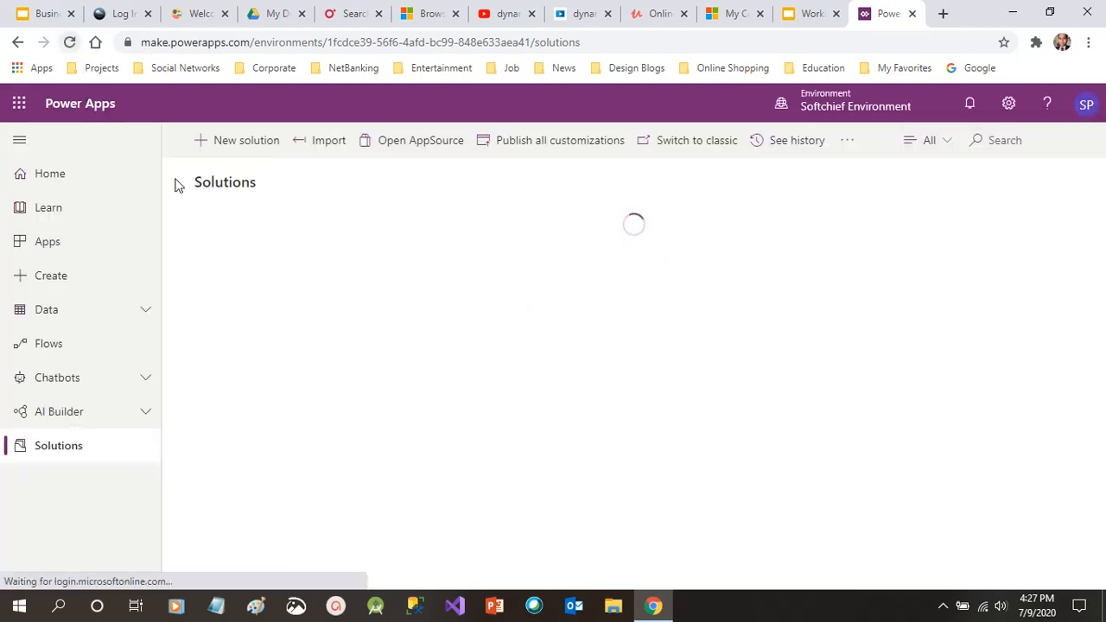
left_click(867, 108)
left_click(867, 108)
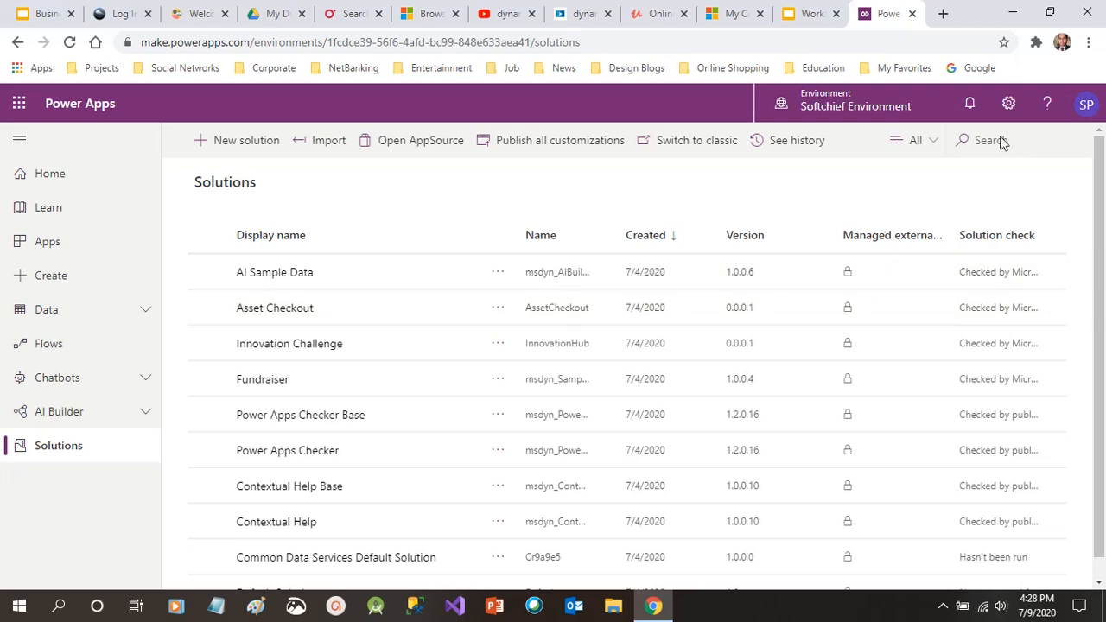
scroll(1102, 282, "down", 1)
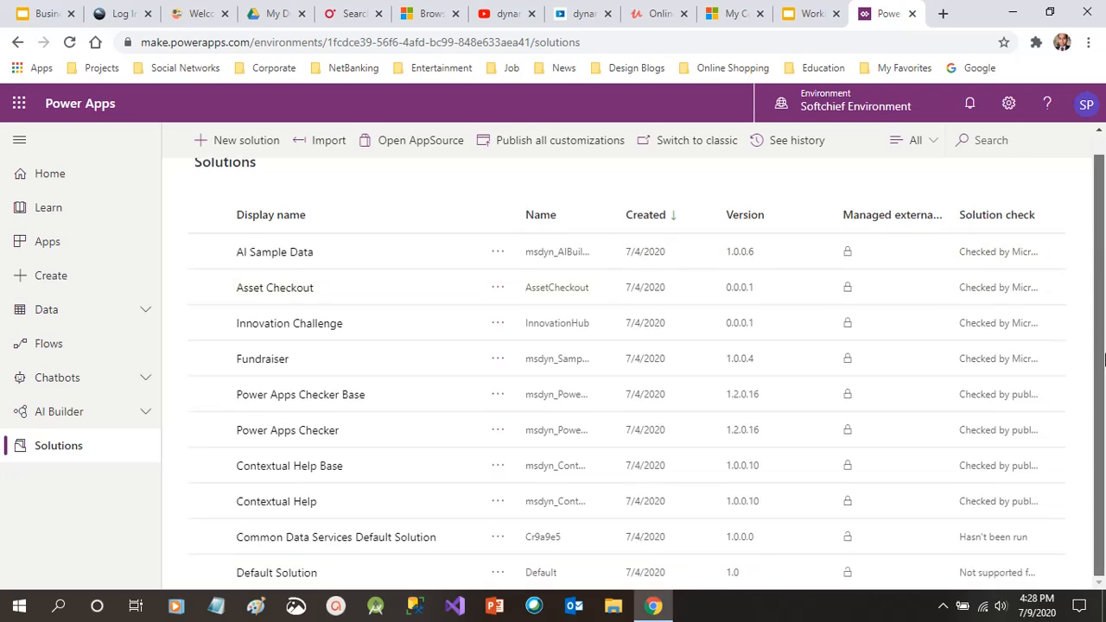
scroll(1104, 358, "up", 1)
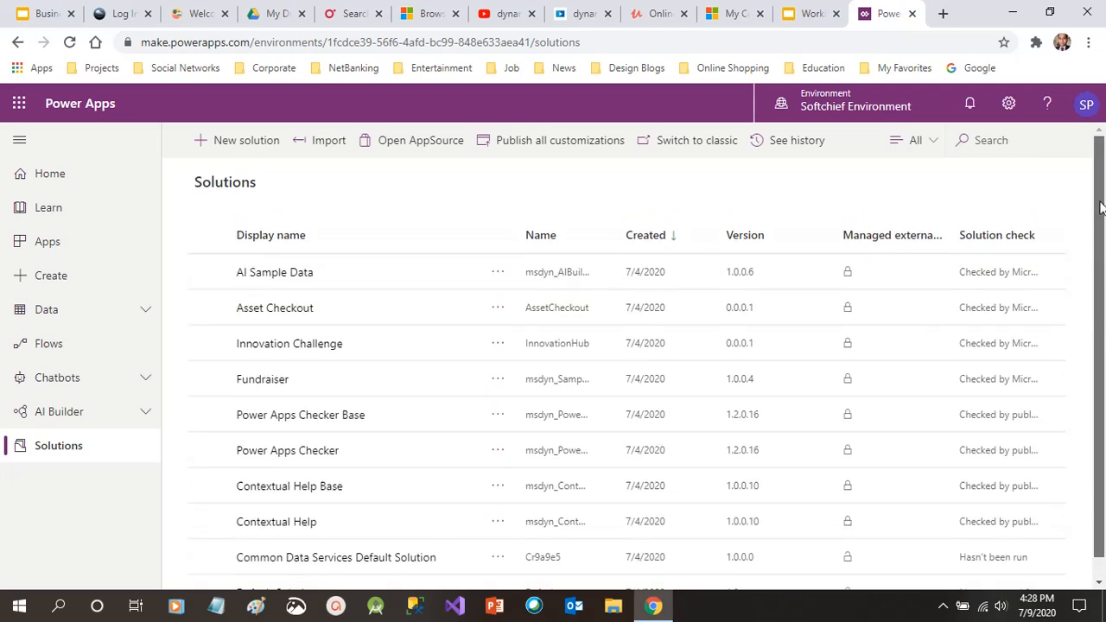
left_click(140, 321)
left_click(75, 346)
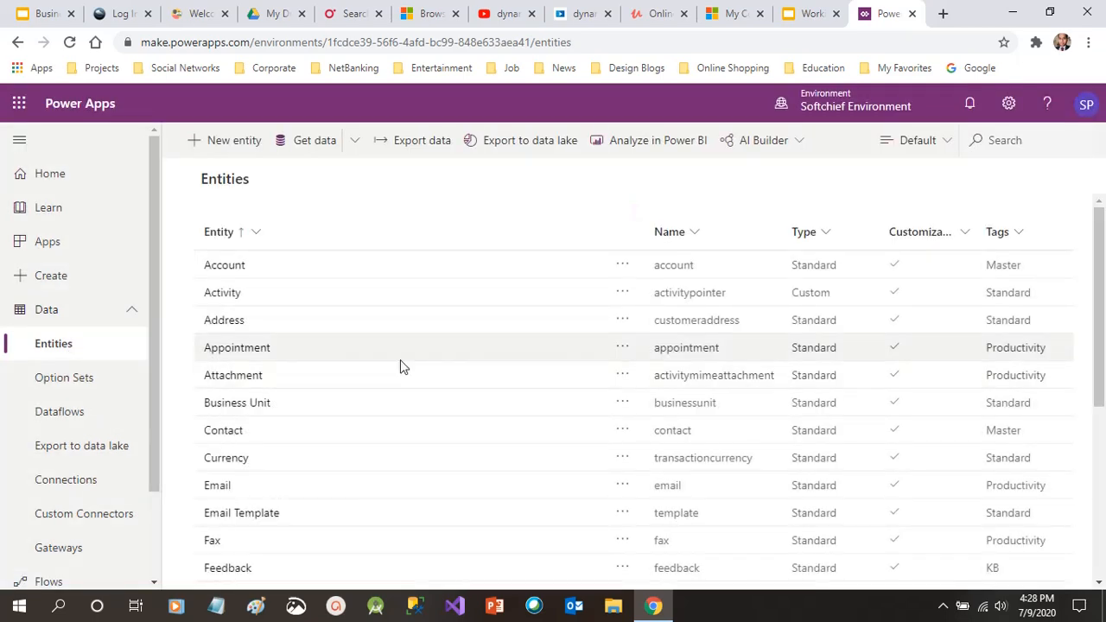
left_click_drag(1102, 251, 1101, 207)
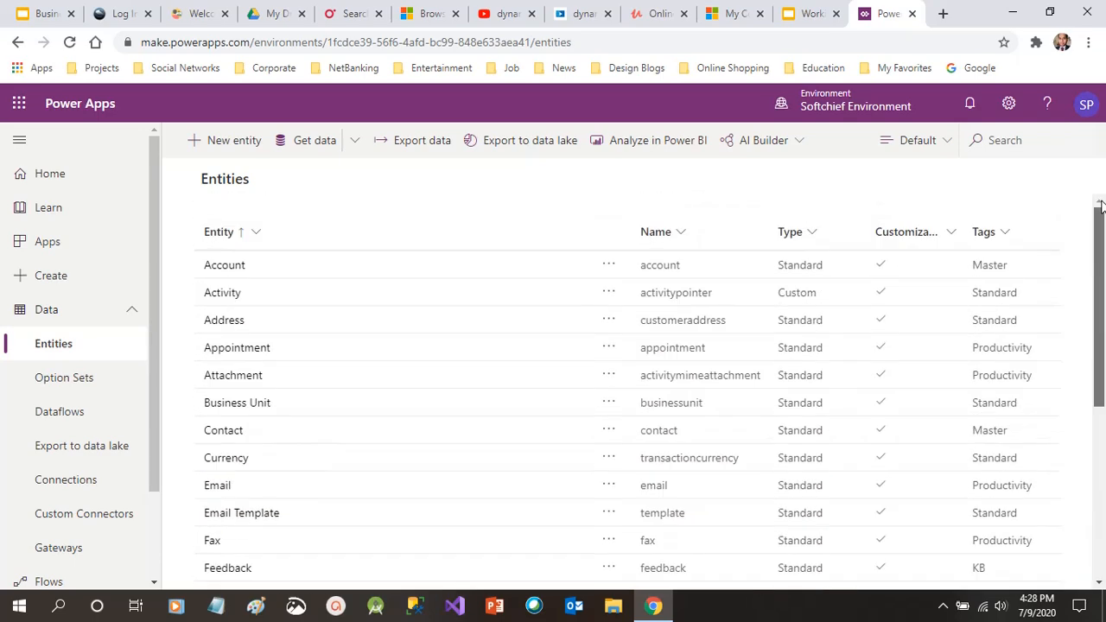
left_click(321, 270)
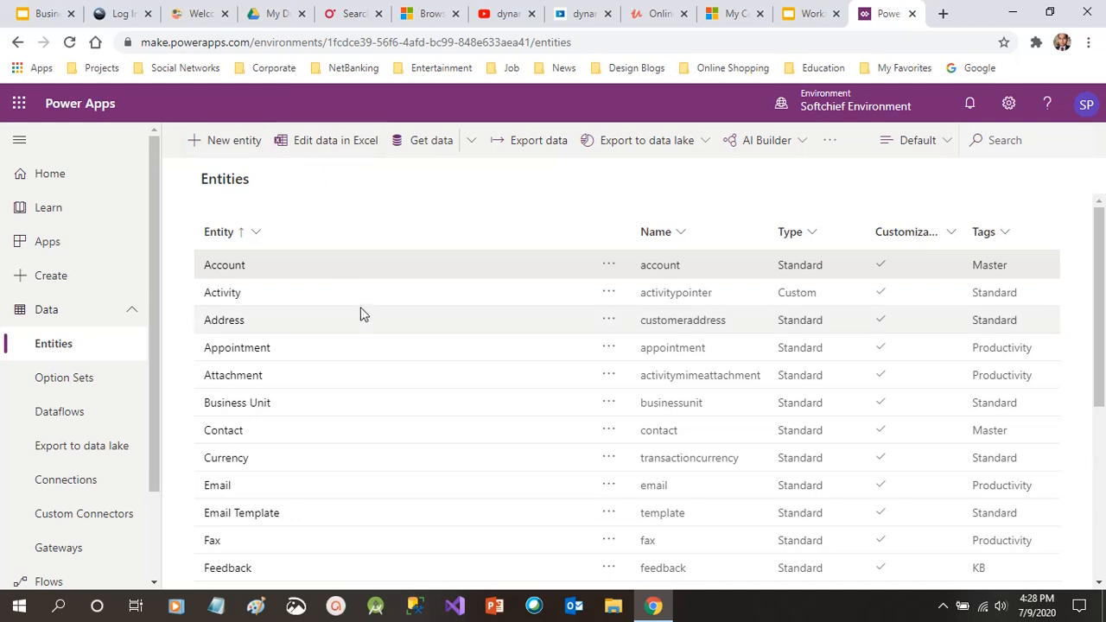
left_click(304, 271)
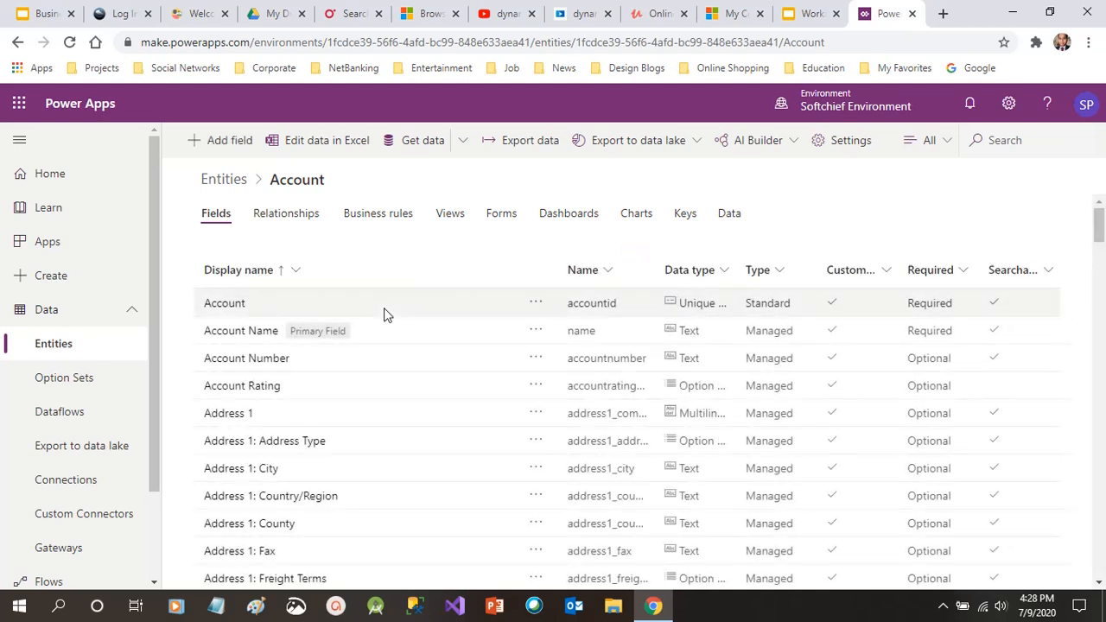
left_click(285, 216)
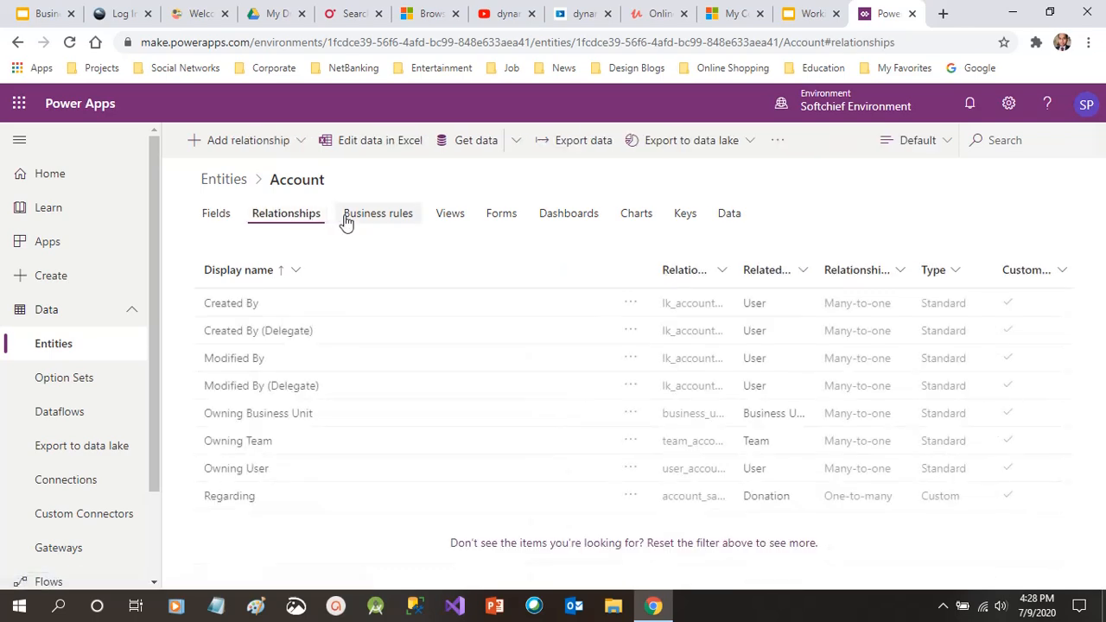
left_click(361, 218)
left_click(460, 218)
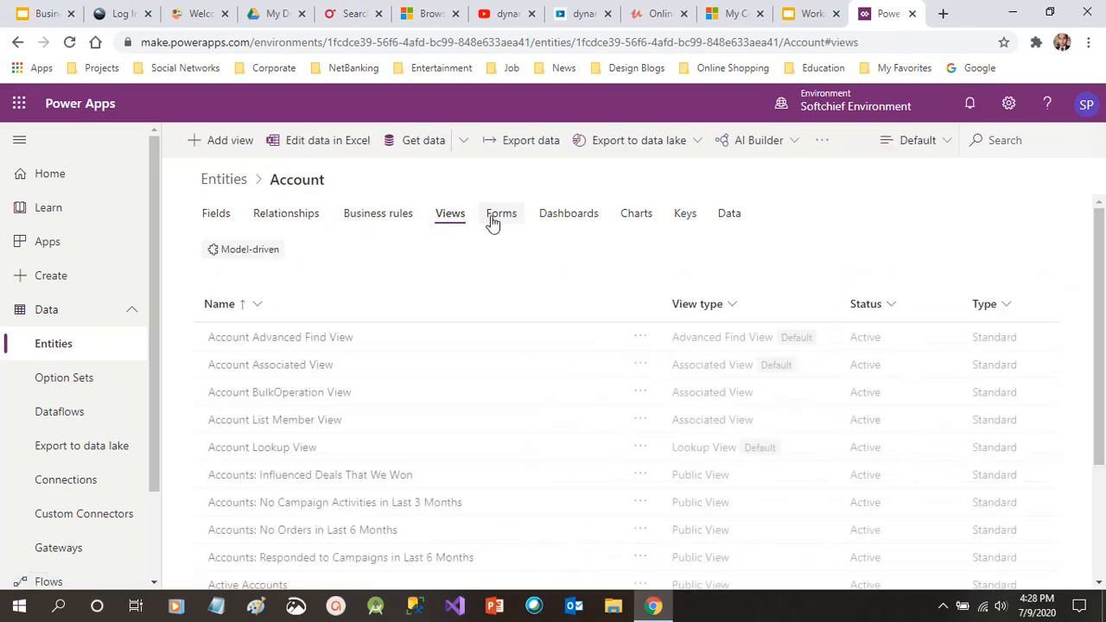
left_click(494, 221)
left_click(558, 221)
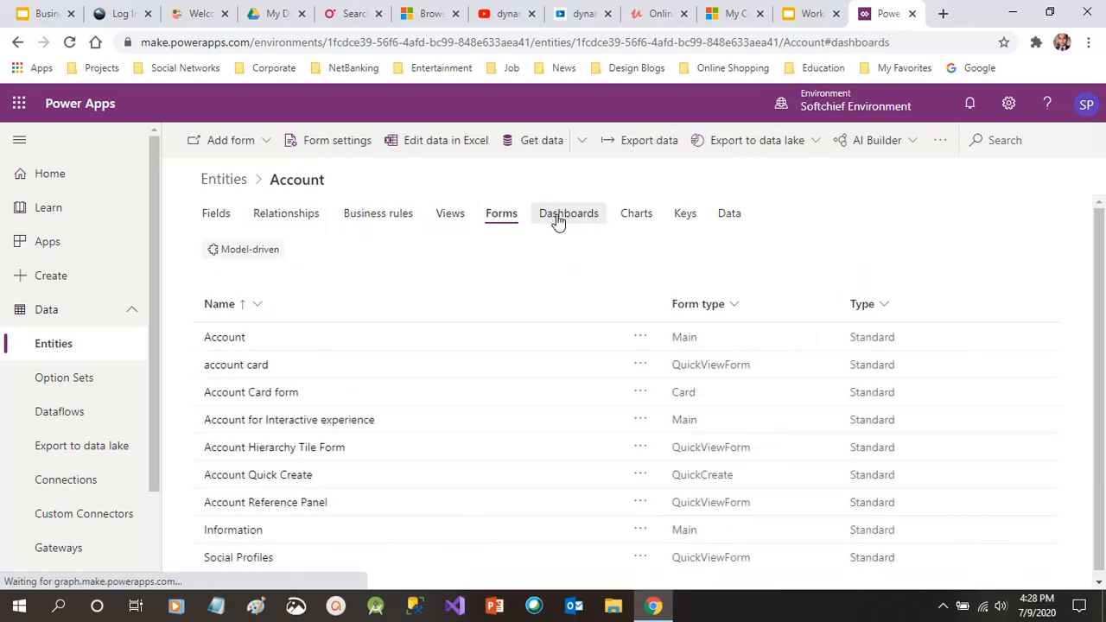
left_click(630, 221)
left_click(684, 219)
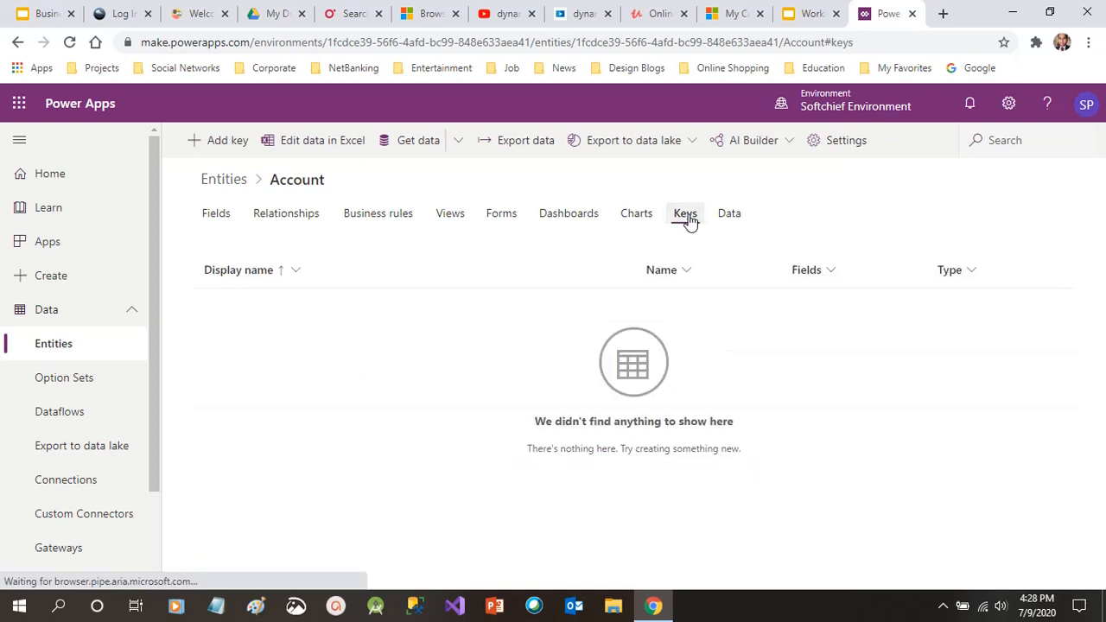
left_click(732, 219)
left_click(217, 217)
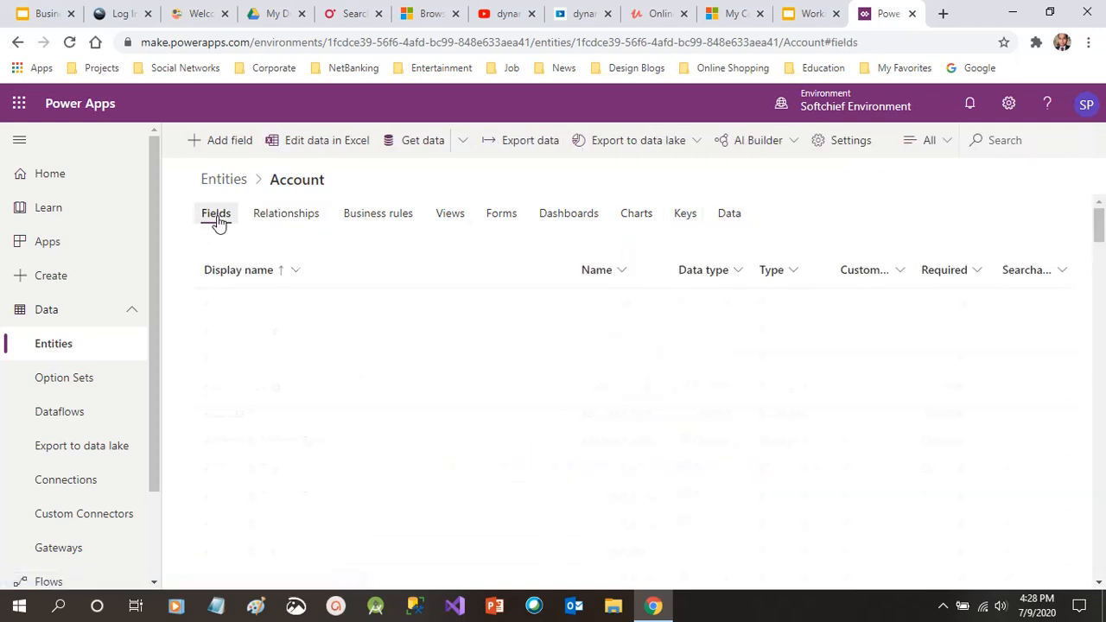
left_click(226, 182)
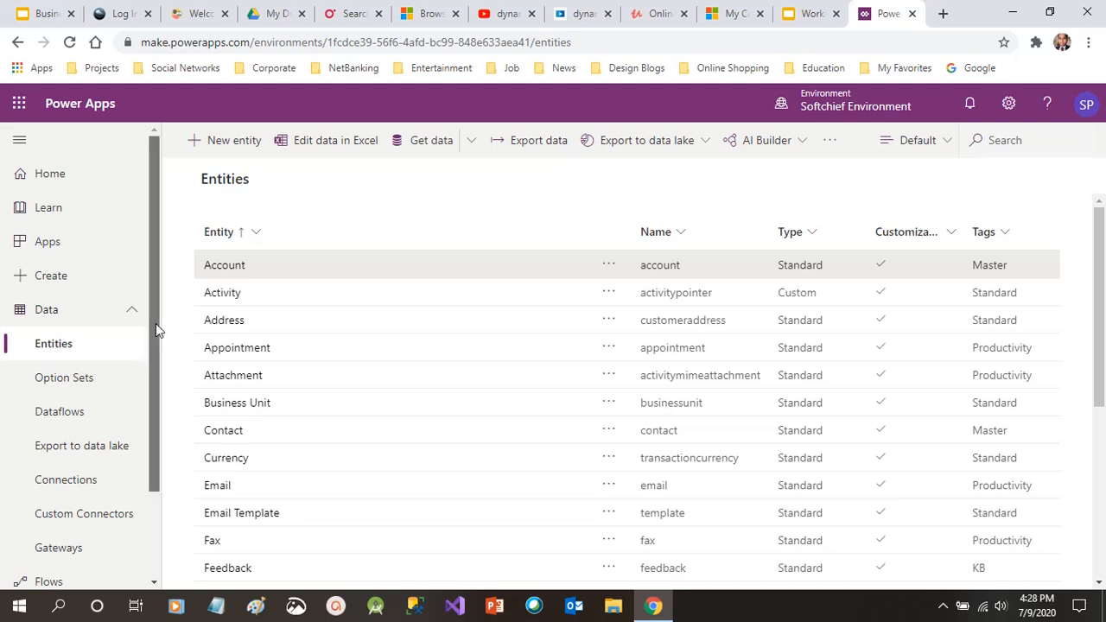
mouse_move(155, 323)
left_mouse_down()
mouse_move(158, 422)
mouse_move(146, 303)
left_mouse_up()
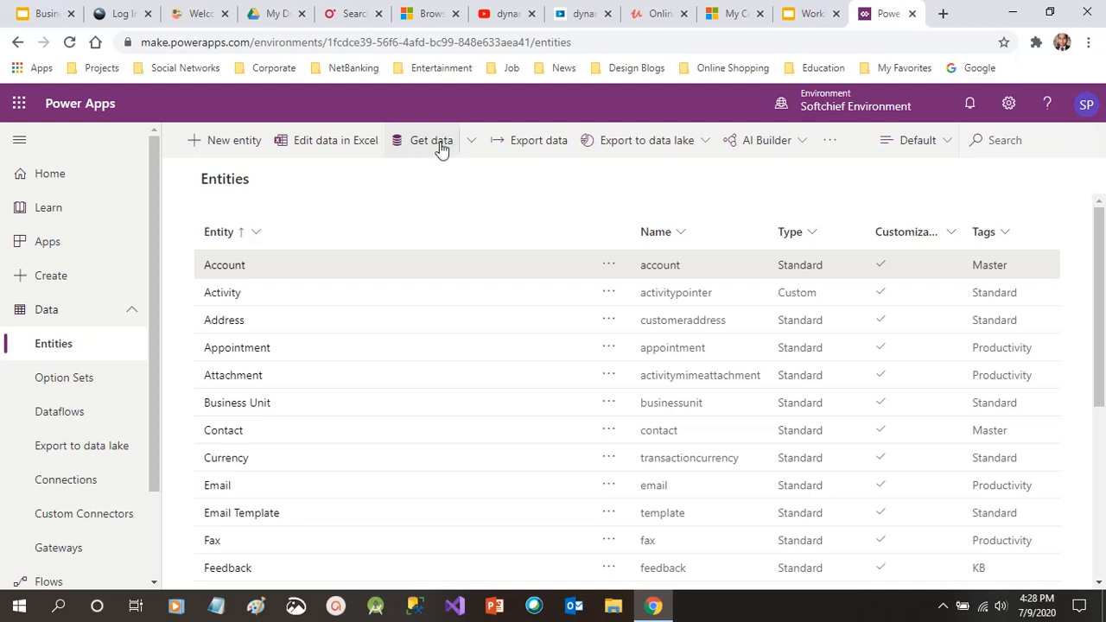
left_click(471, 146)
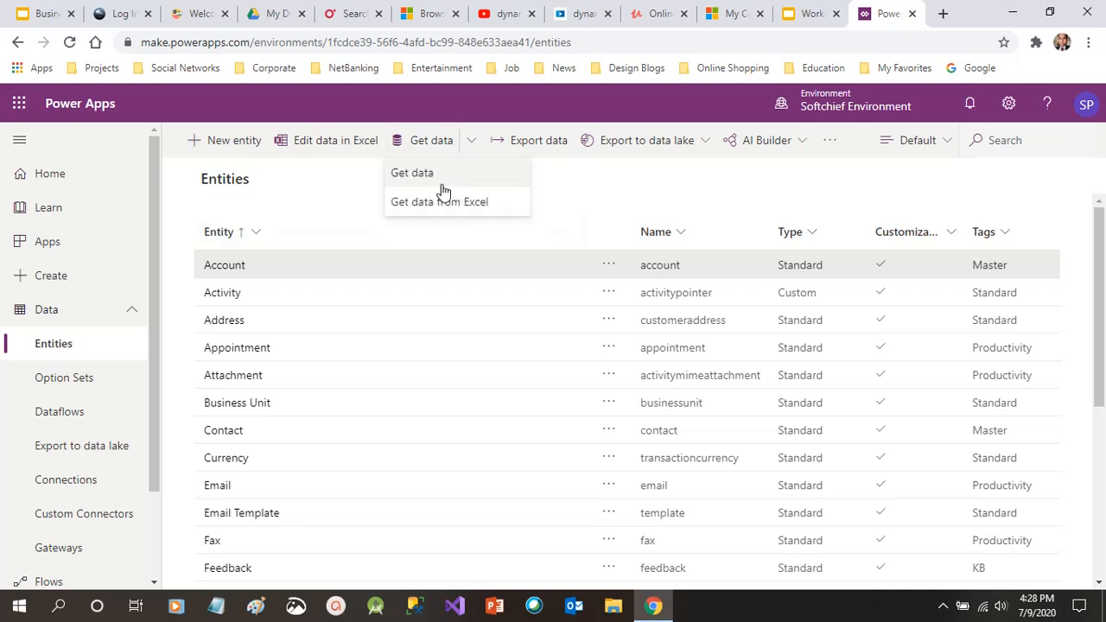
left_click(609, 188)
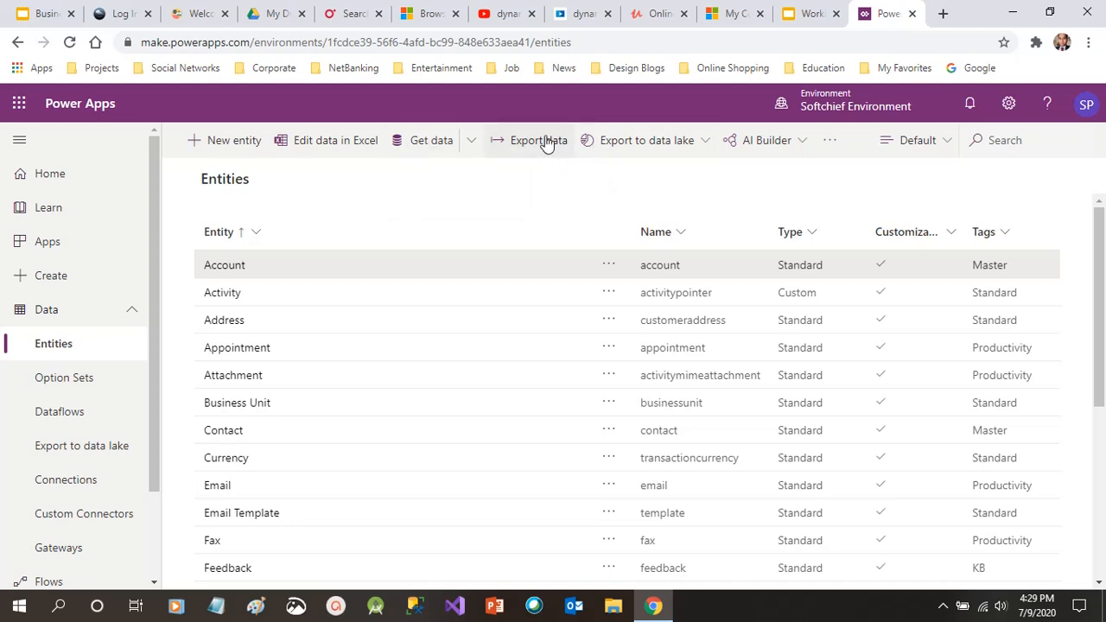
left_click(546, 144)
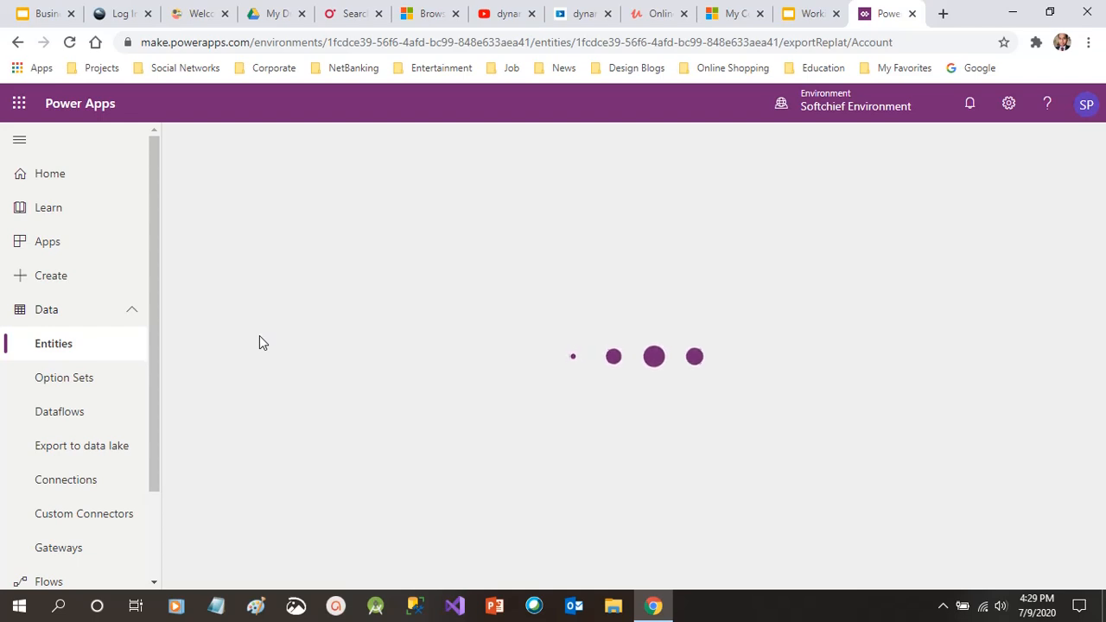
left_click(86, 342)
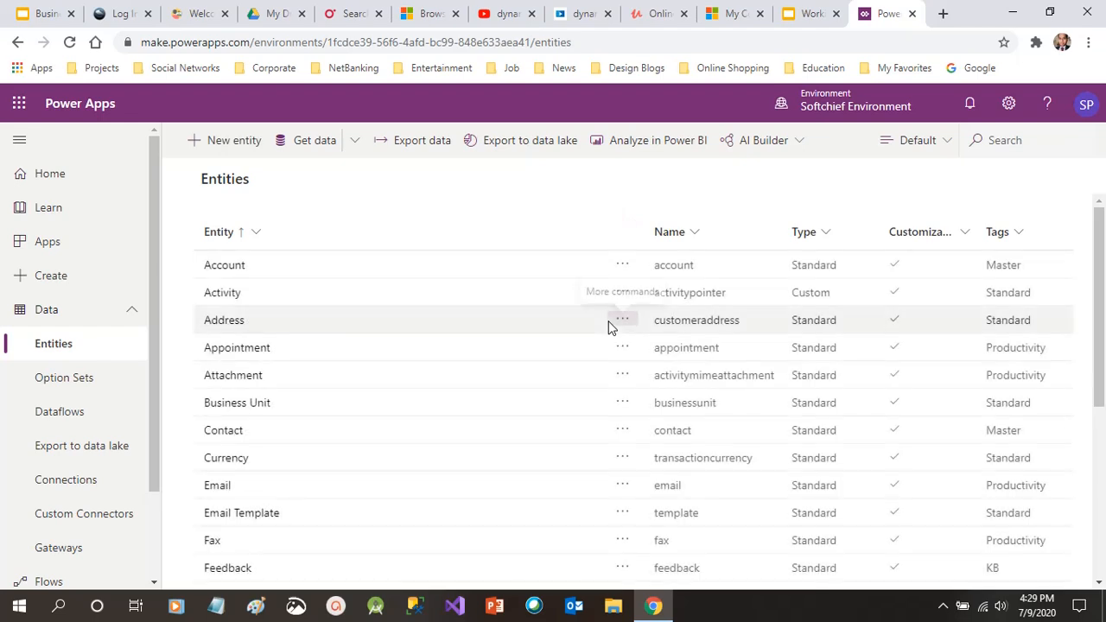
Start a new entity with the display name 'Doctors'
left_click(205, 151)
left_click(914, 166)
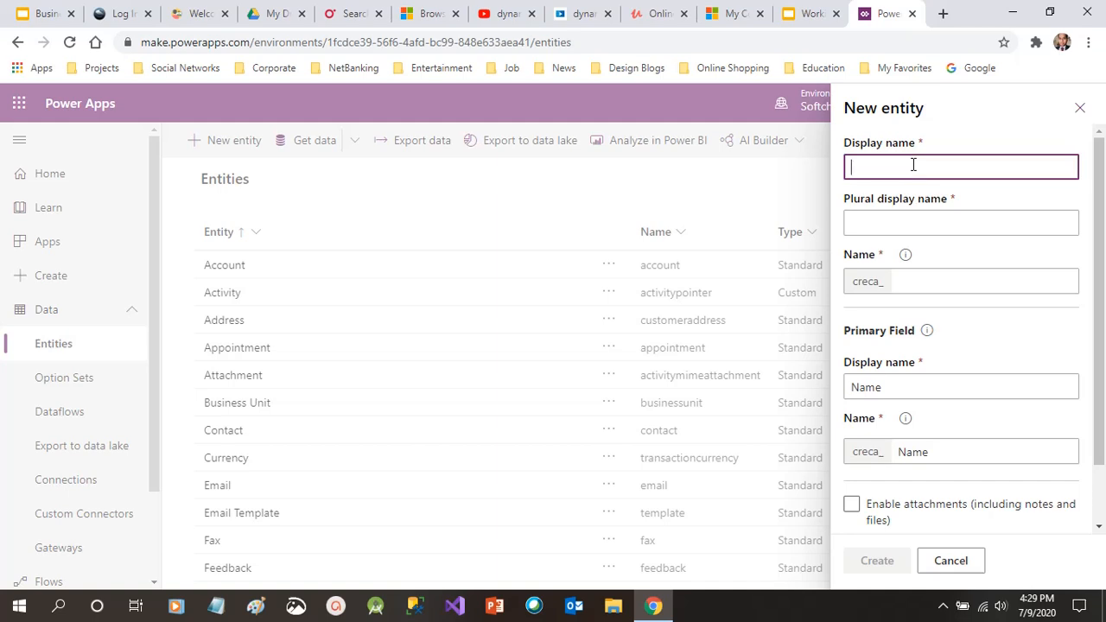
type("Doct")
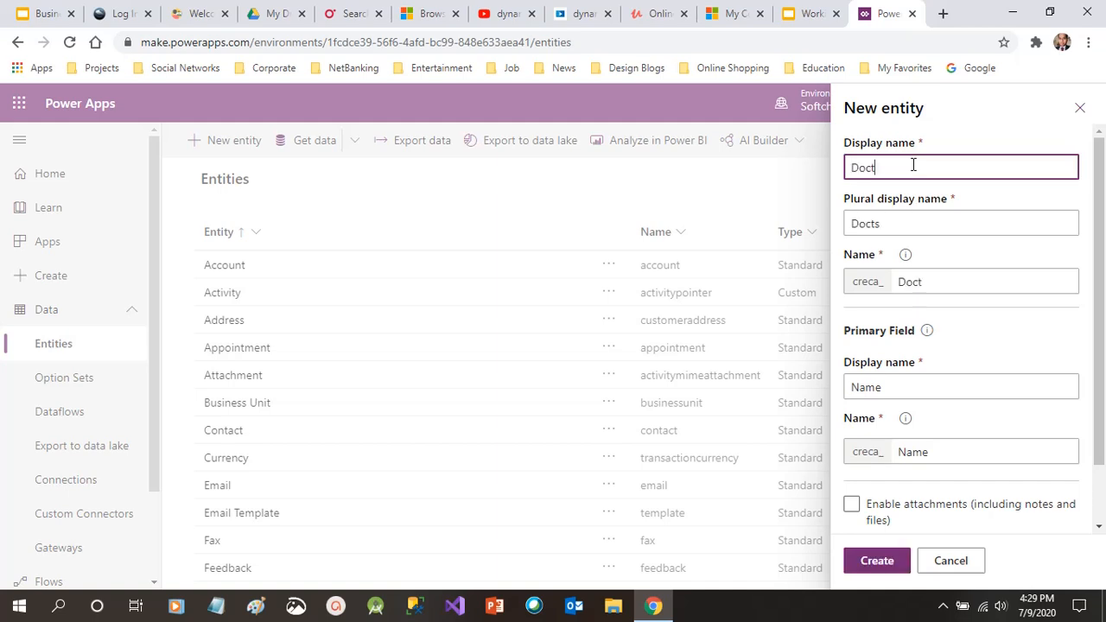
type("ors")
left_click(867, 285)
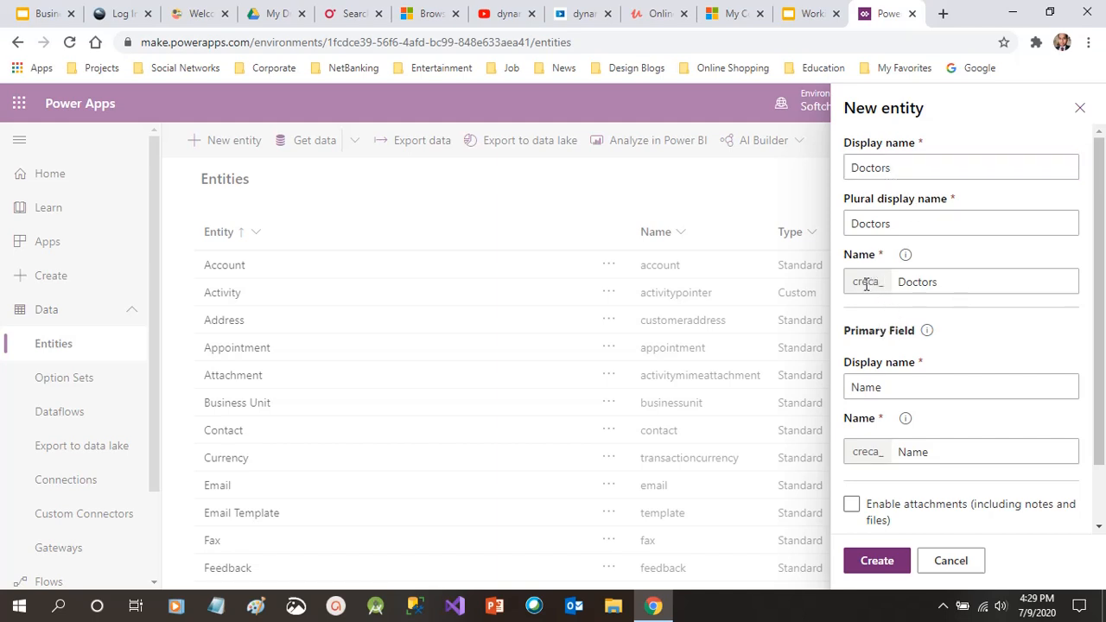
left_click_drag(1103, 283, 1101, 308)
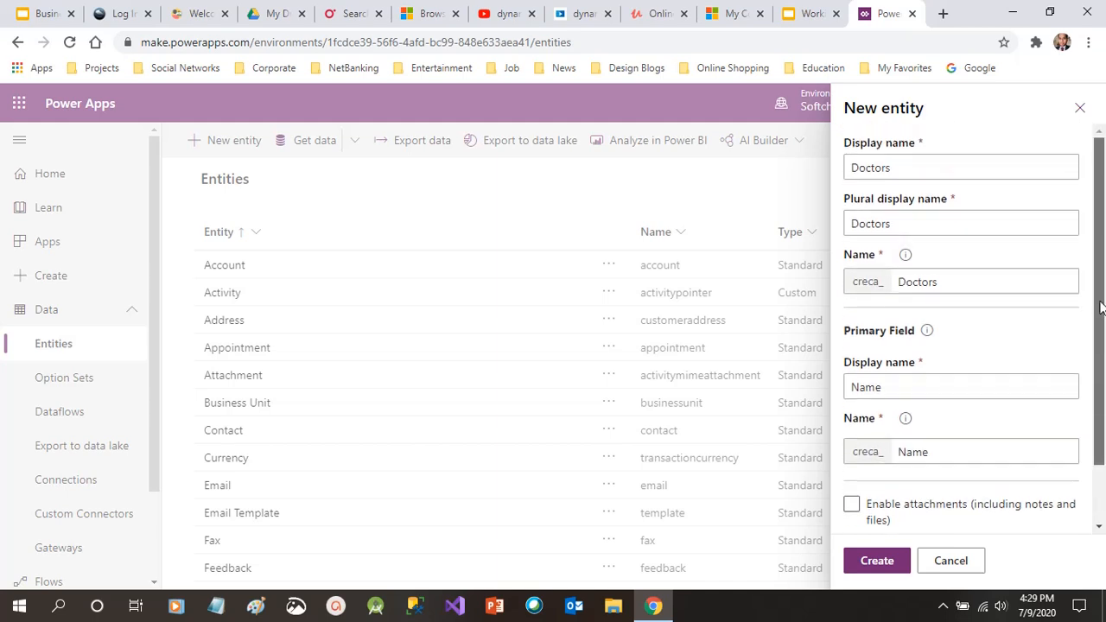
Rename the entity's primary field to 'Doctor Name'
double_click(875, 388)
type("Doc")
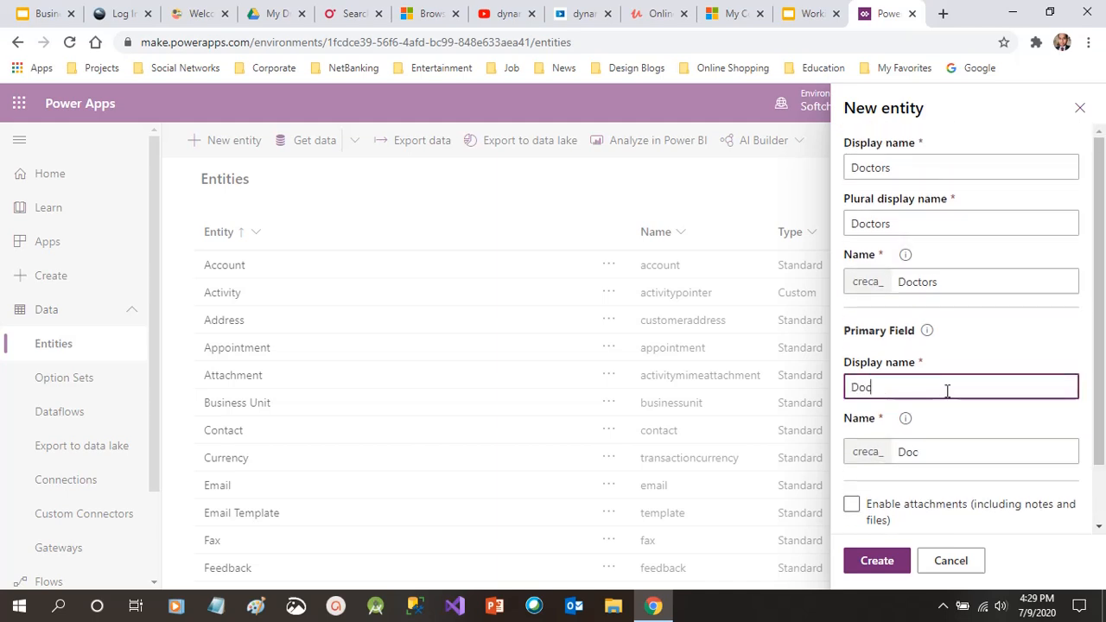
type("tor Name")
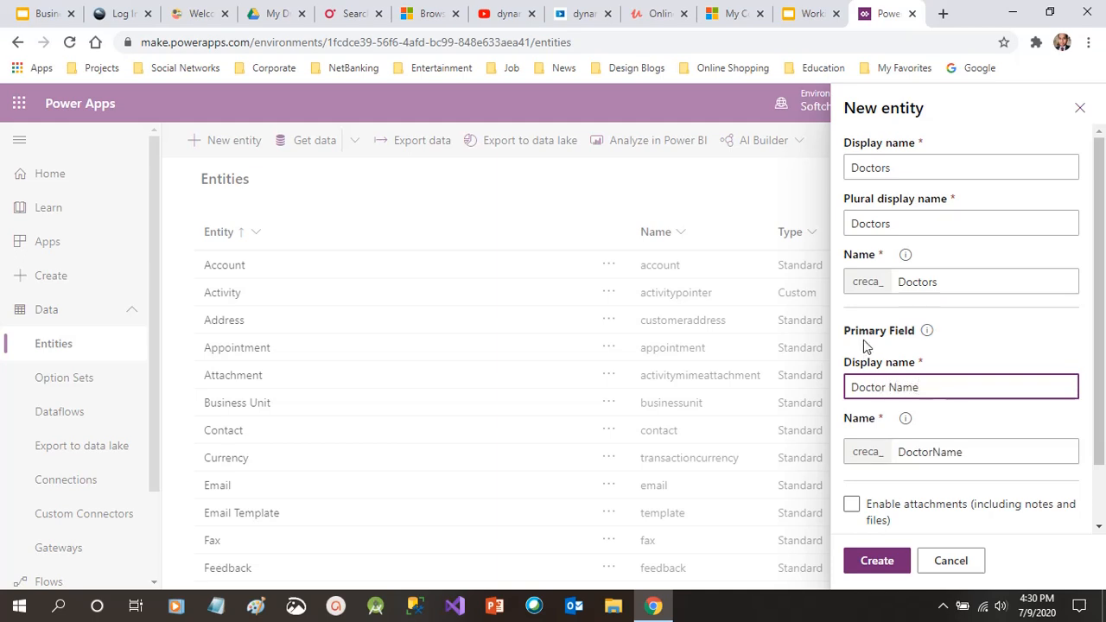
left_click_drag(859, 337, 927, 337)
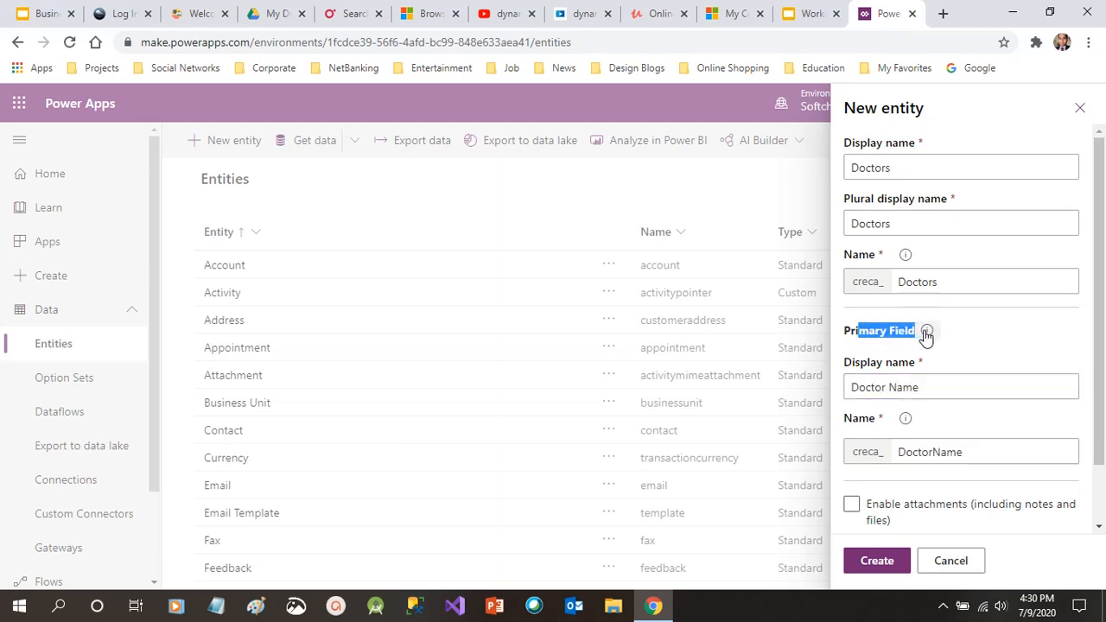
mouse_move(927, 337)
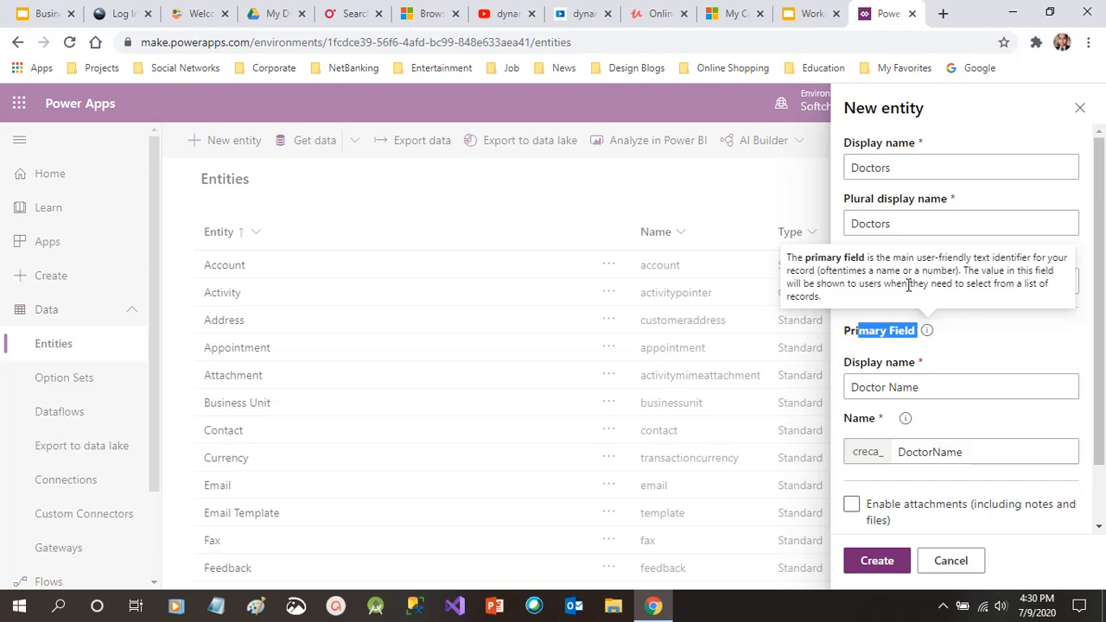
left_click_drag(909, 286, 1025, 285)
left_click(1024, 285)
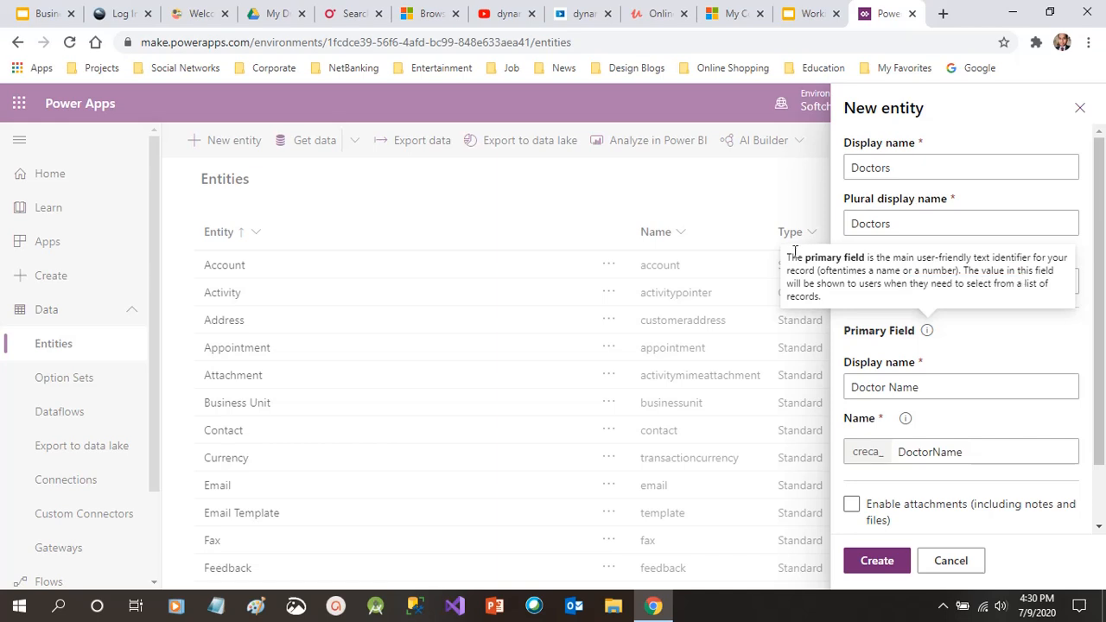
left_click_drag(843, 271, 979, 271)
left_click(980, 271)
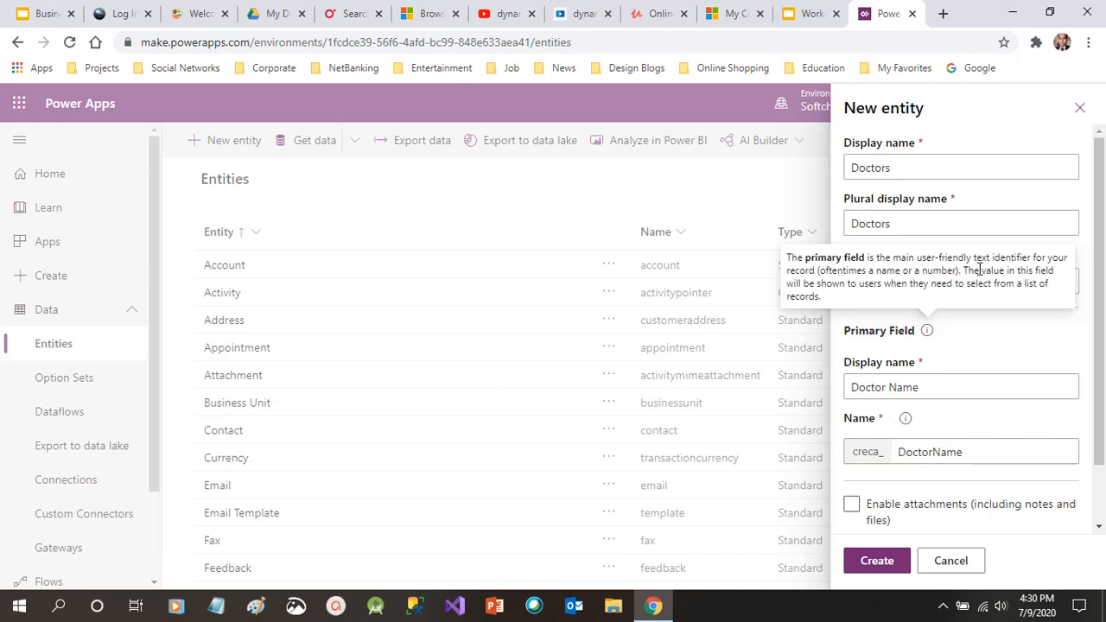
Enable attachments and give the entity the description 'Entity For Doctors'
left_click(973, 372)
scroll(1105, 373, "down", 1)
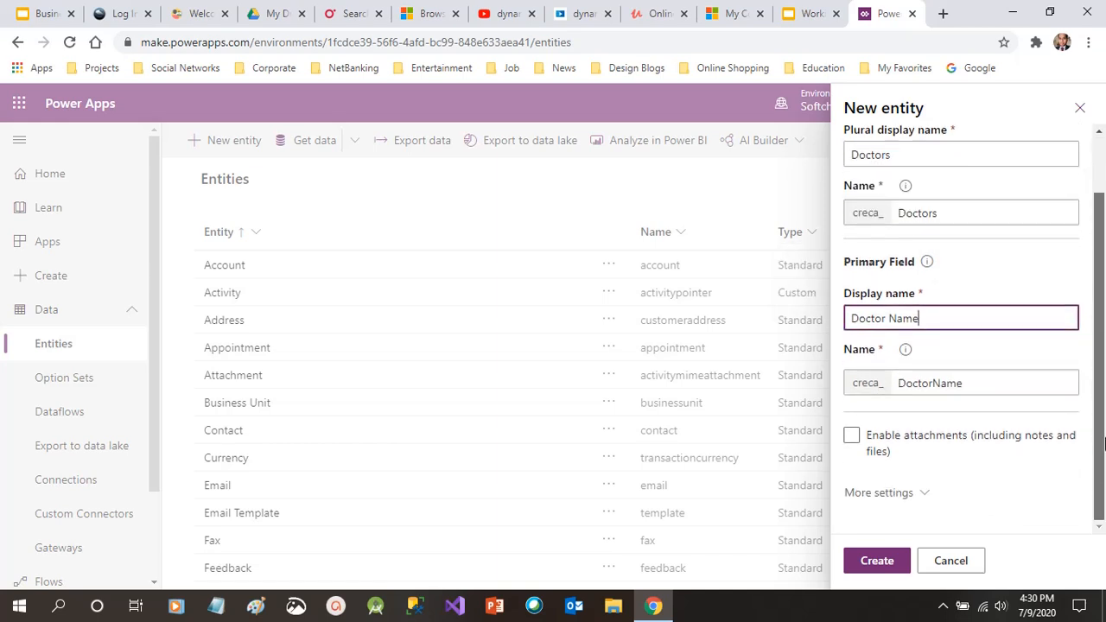
left_click(853, 436)
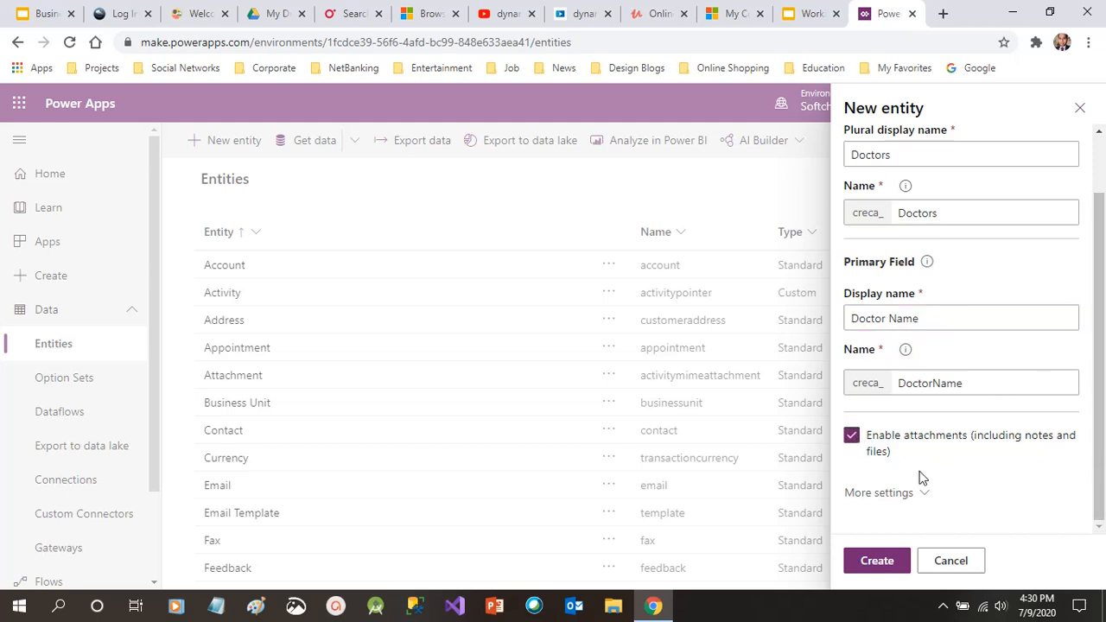
left_click(904, 494)
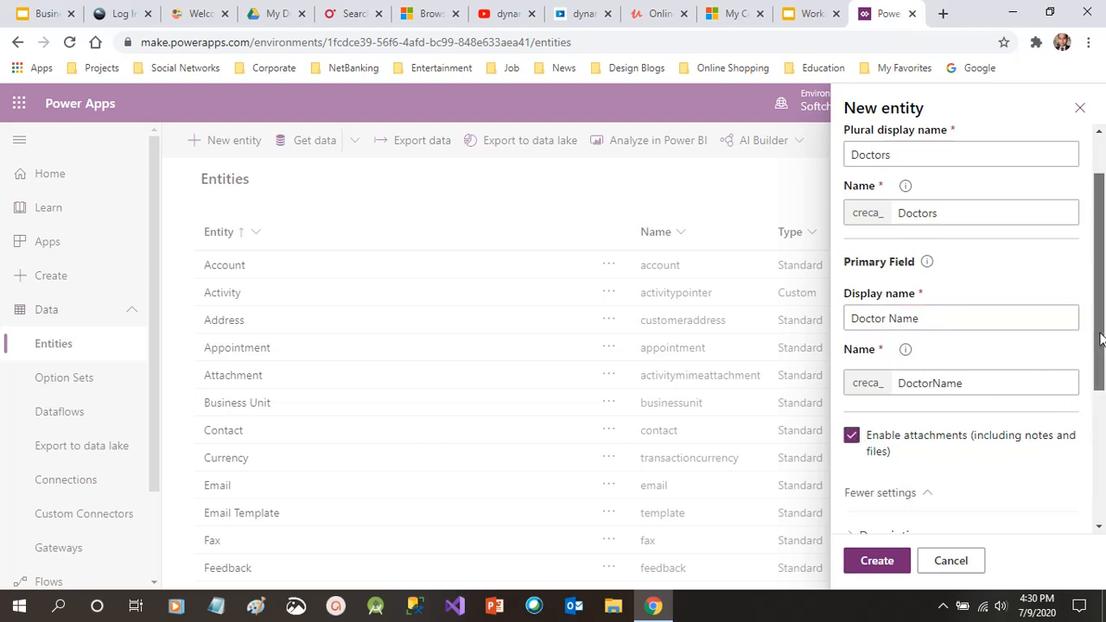
scroll(1105, 331, "down", 3)
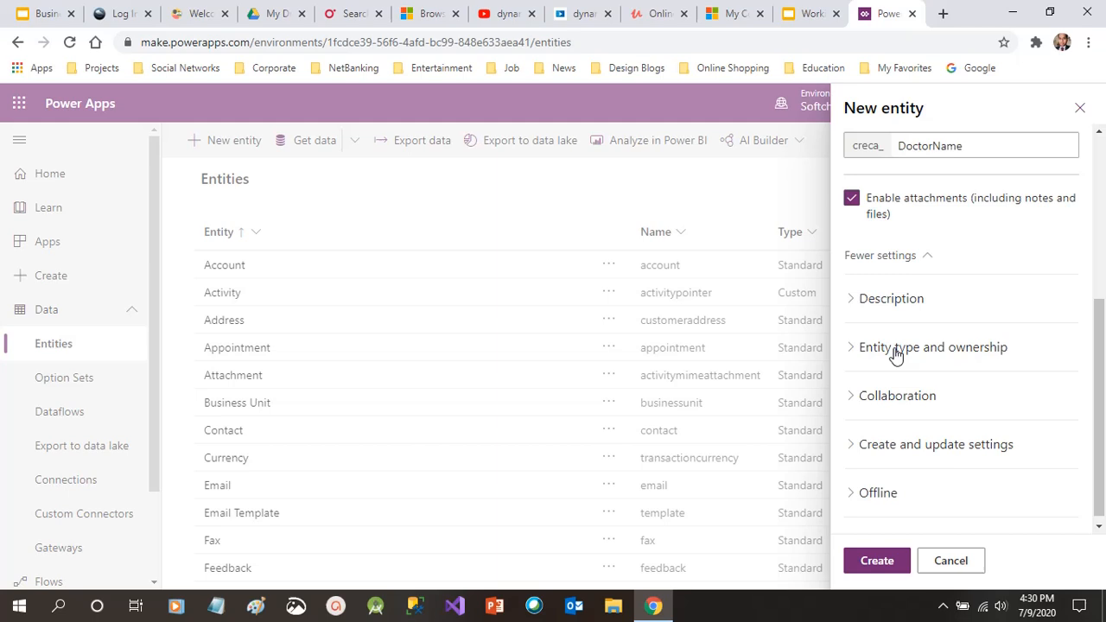
left_click(899, 303)
left_click(941, 370)
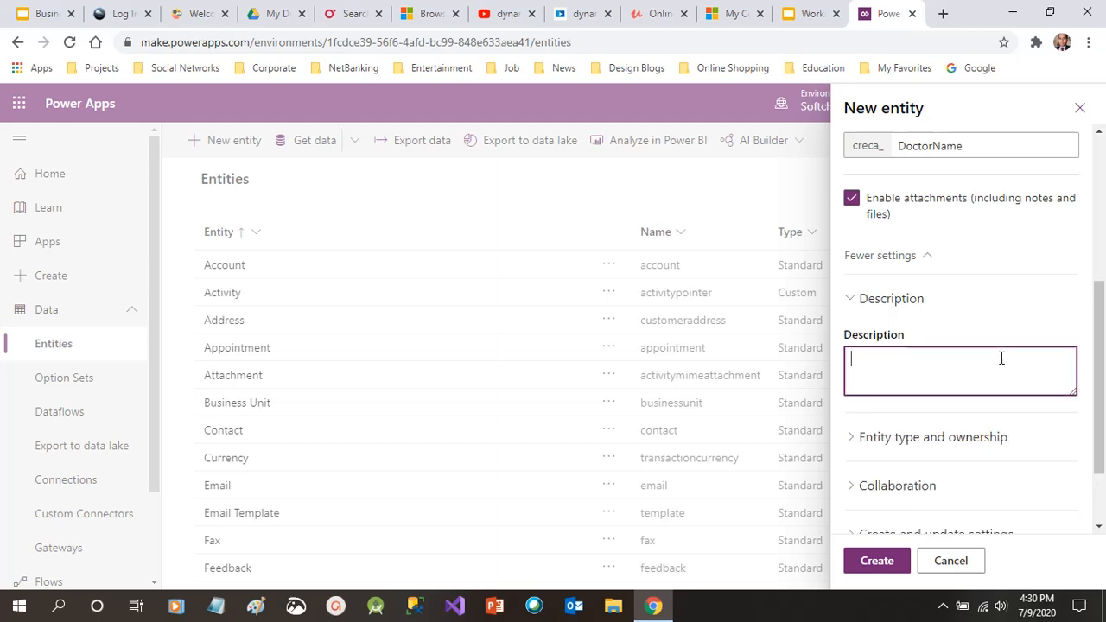
type("Entity For Doctors")
scroll(985, 402, "down", 1)
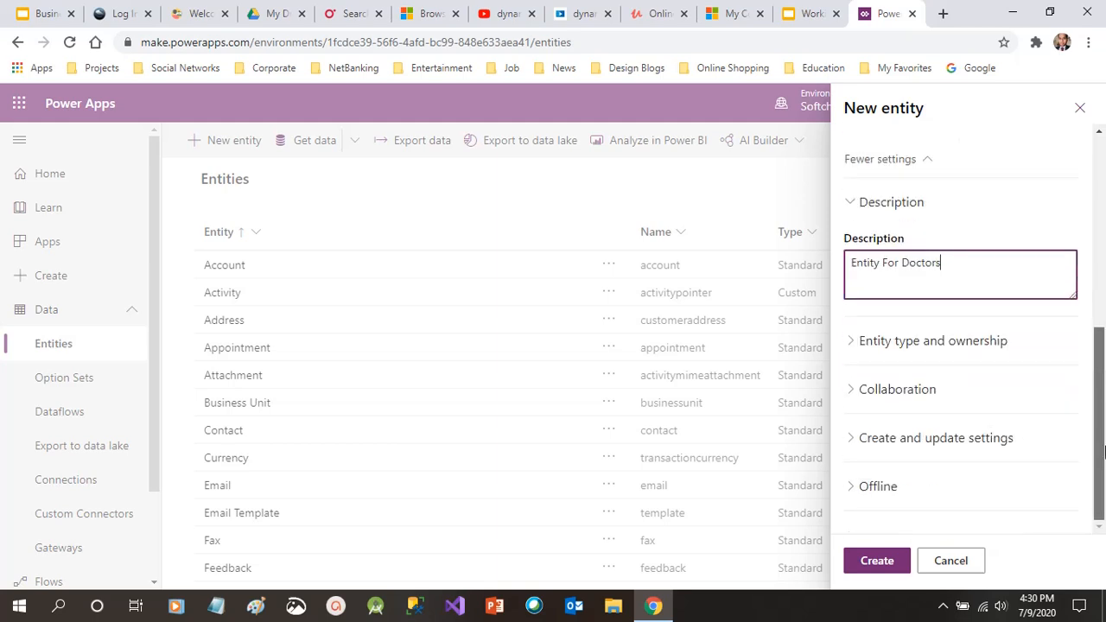
Try Activity entity as the entity type, then switch back to Standard entity
left_click(950, 361)
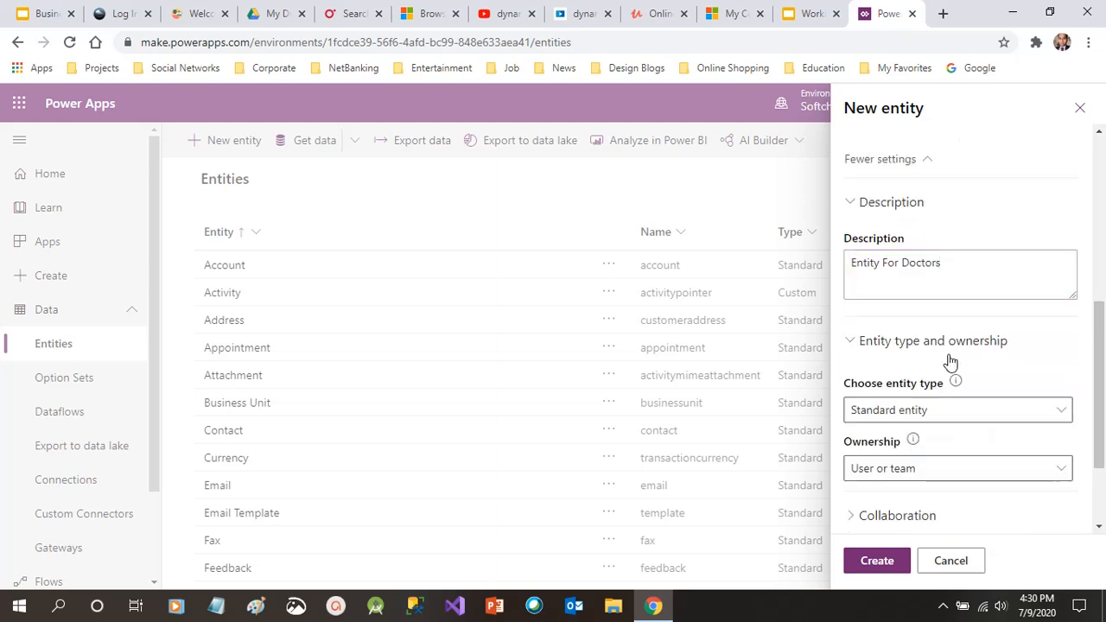
left_click(1034, 412)
left_click(1034, 411)
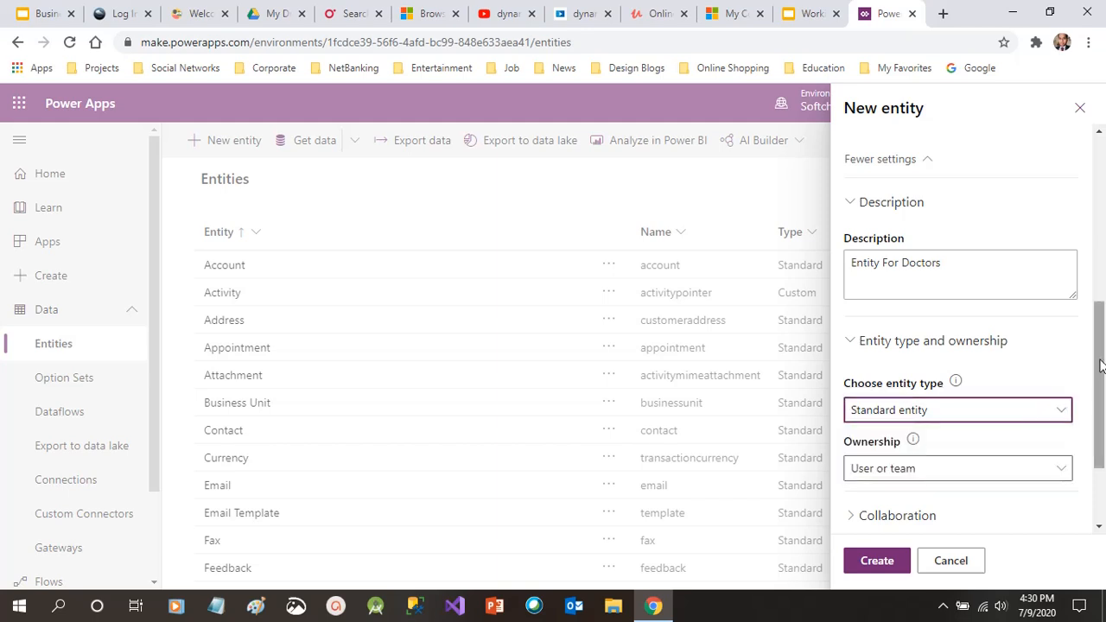
left_click_drag(1100, 366, 1102, 416)
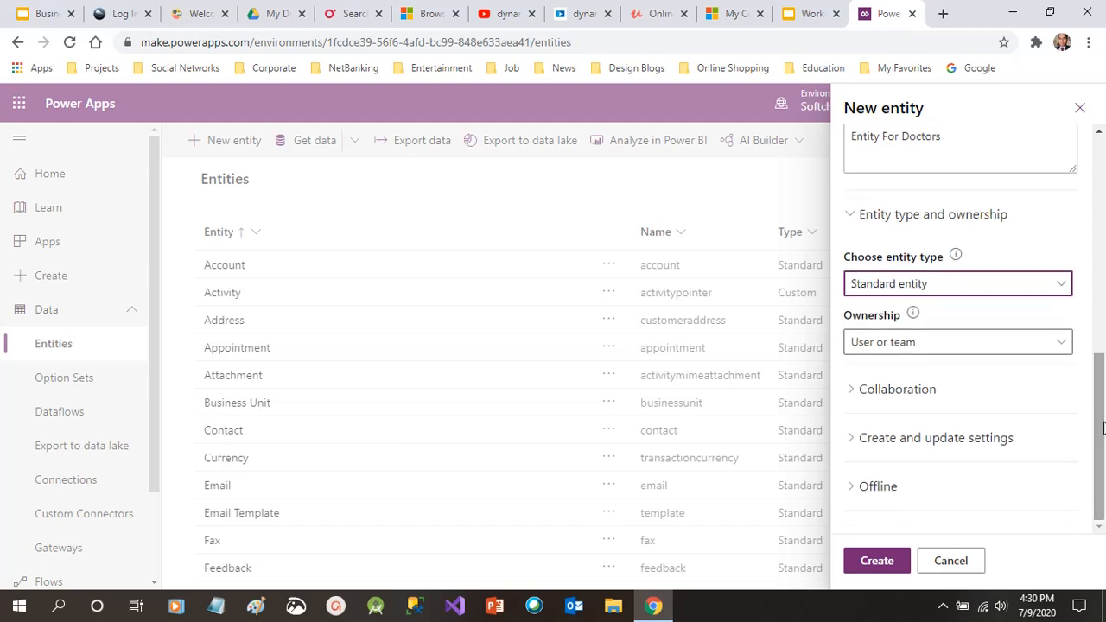
left_click(1065, 288)
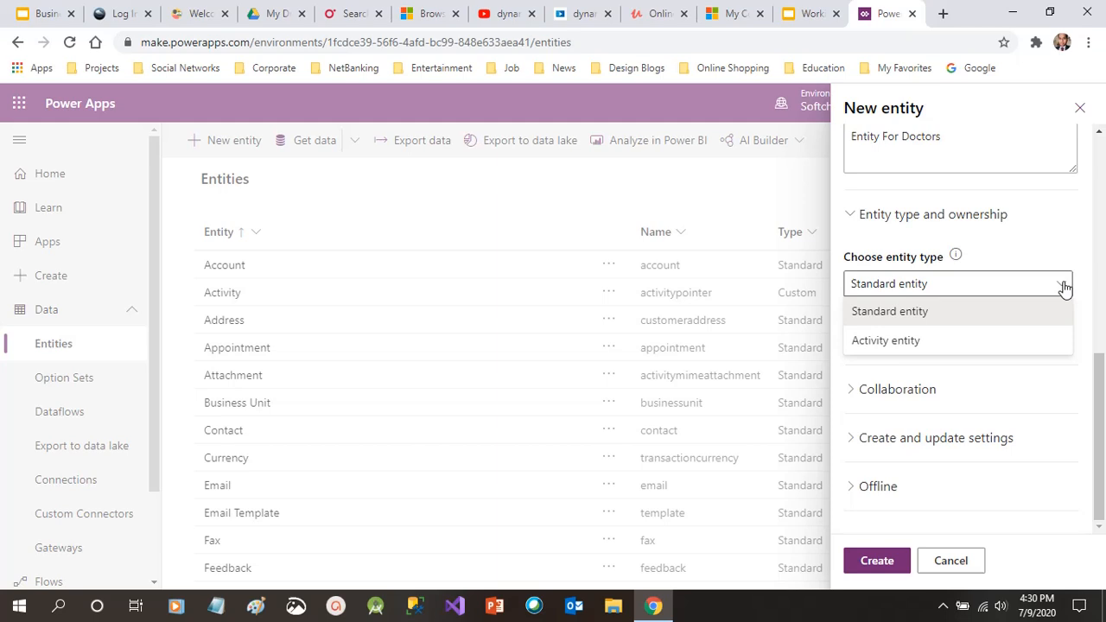
left_click(1008, 339)
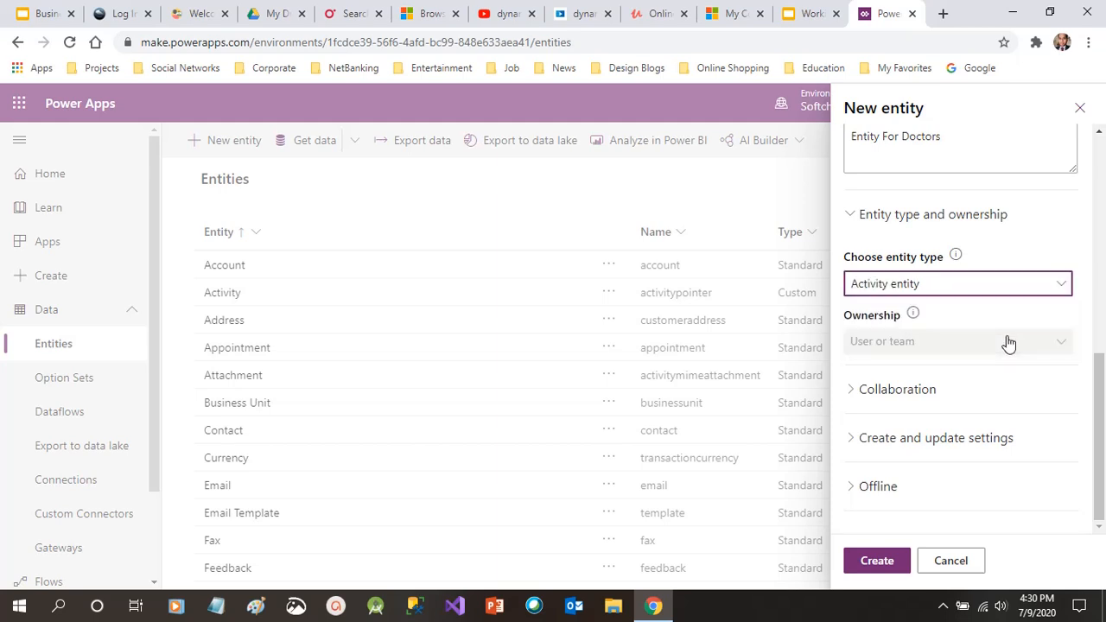
left_click(1016, 289)
left_click(1013, 288)
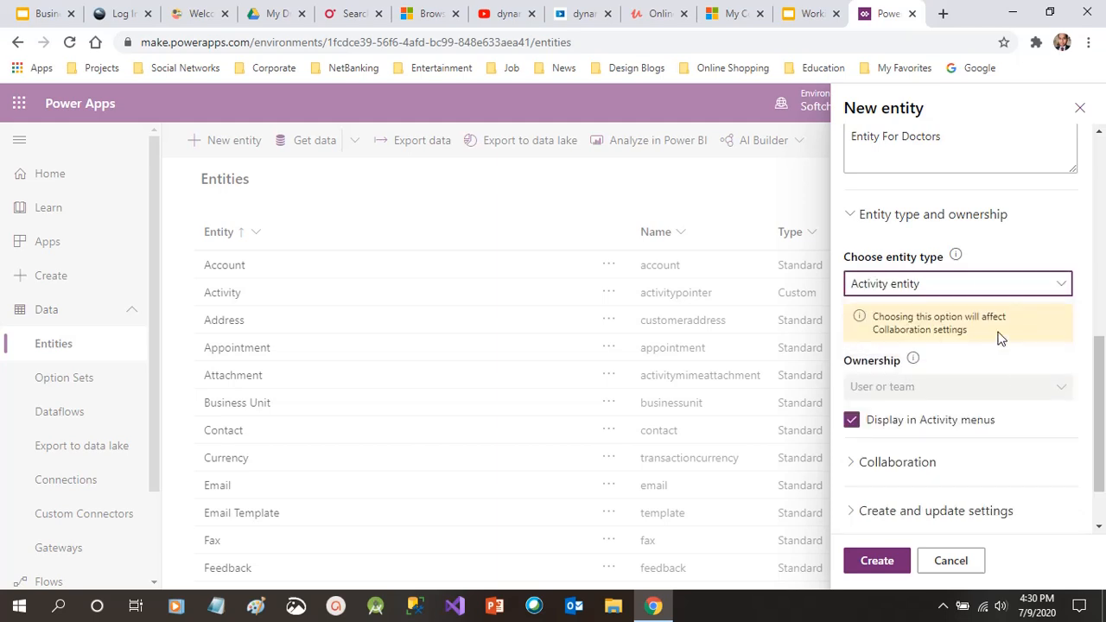
left_click(1003, 286)
left_click(981, 312)
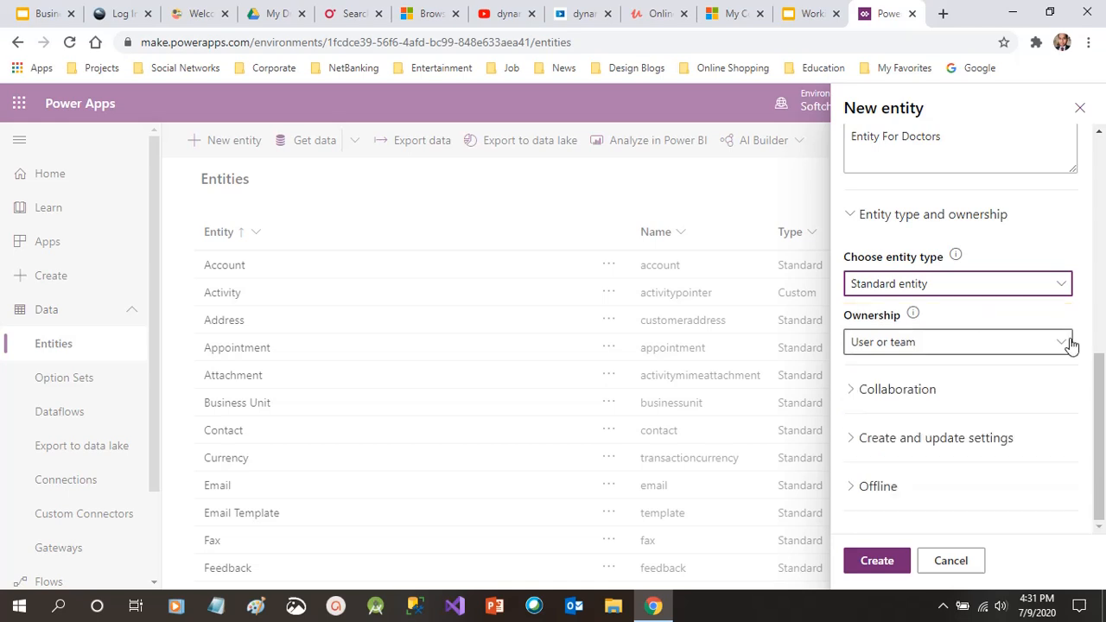
Keep User or team ownership and expand the Collaboration options
left_click(1051, 343)
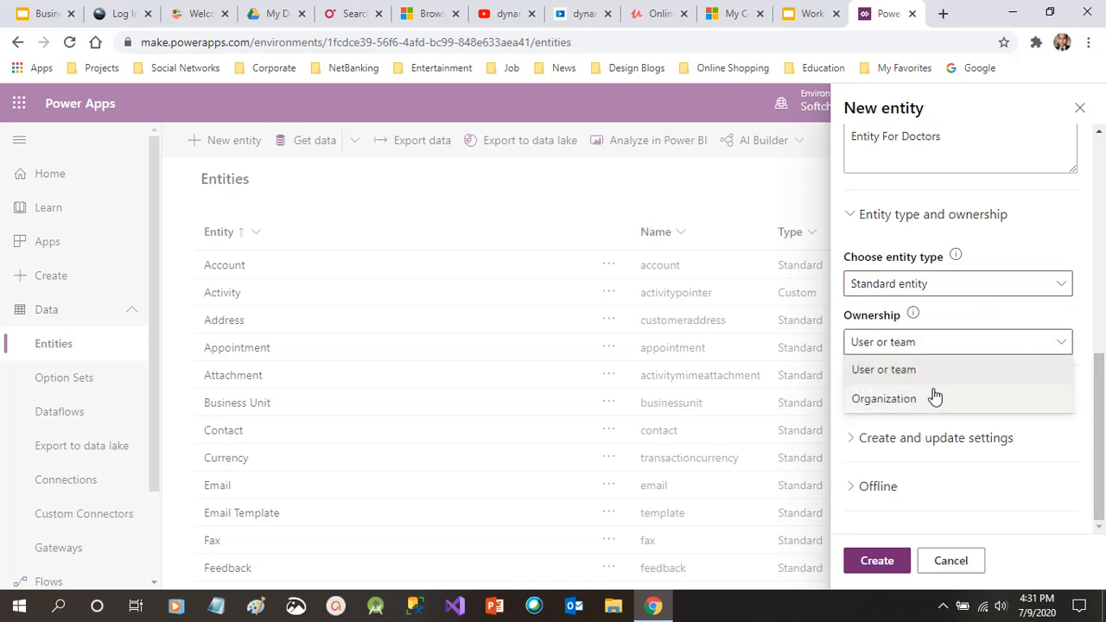
left_click(955, 375)
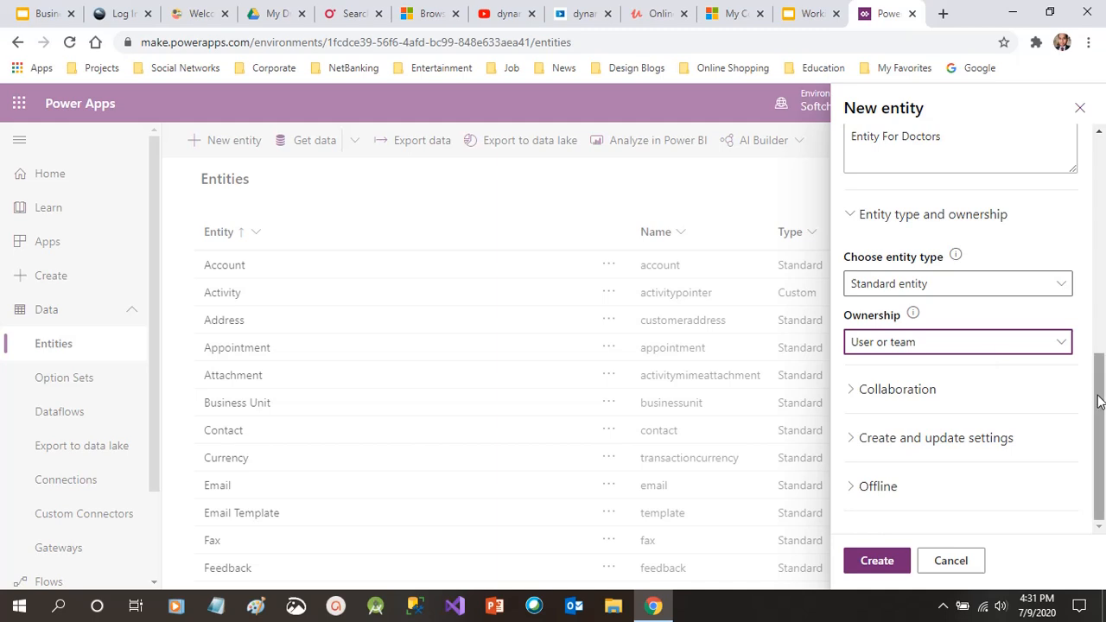
left_click(936, 399)
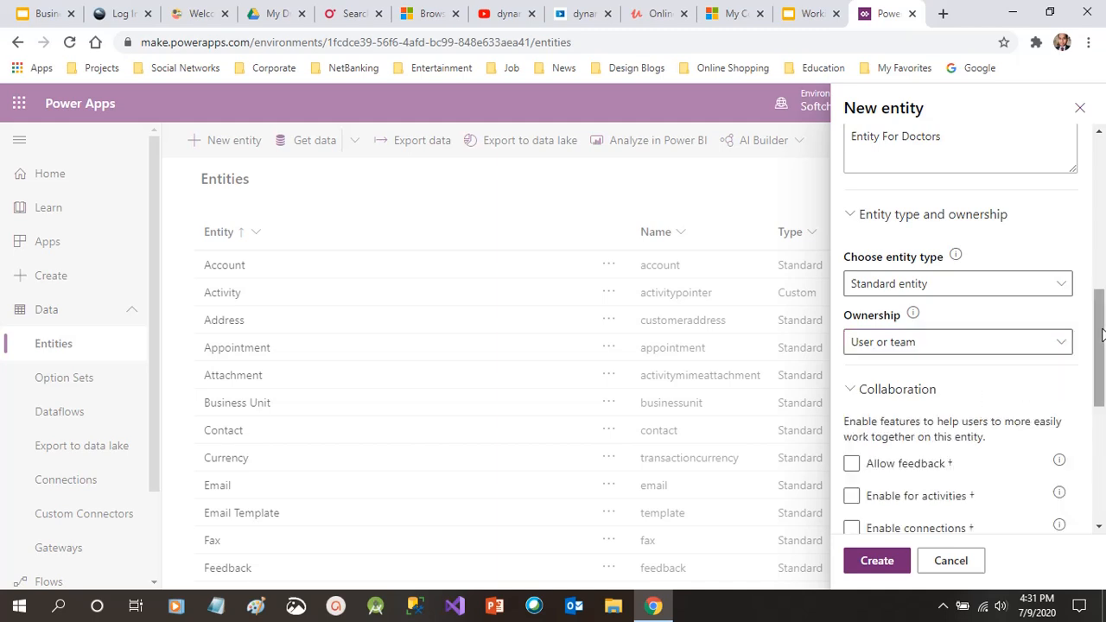
left_click_drag(1103, 335, 1103, 404)
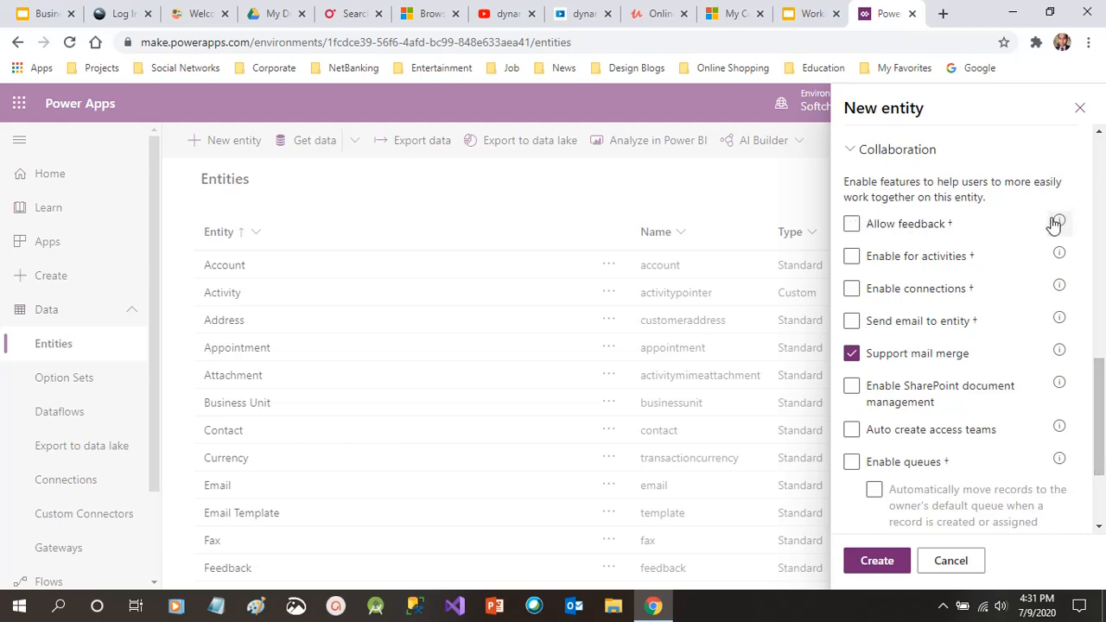
mouse_move(1057, 223)
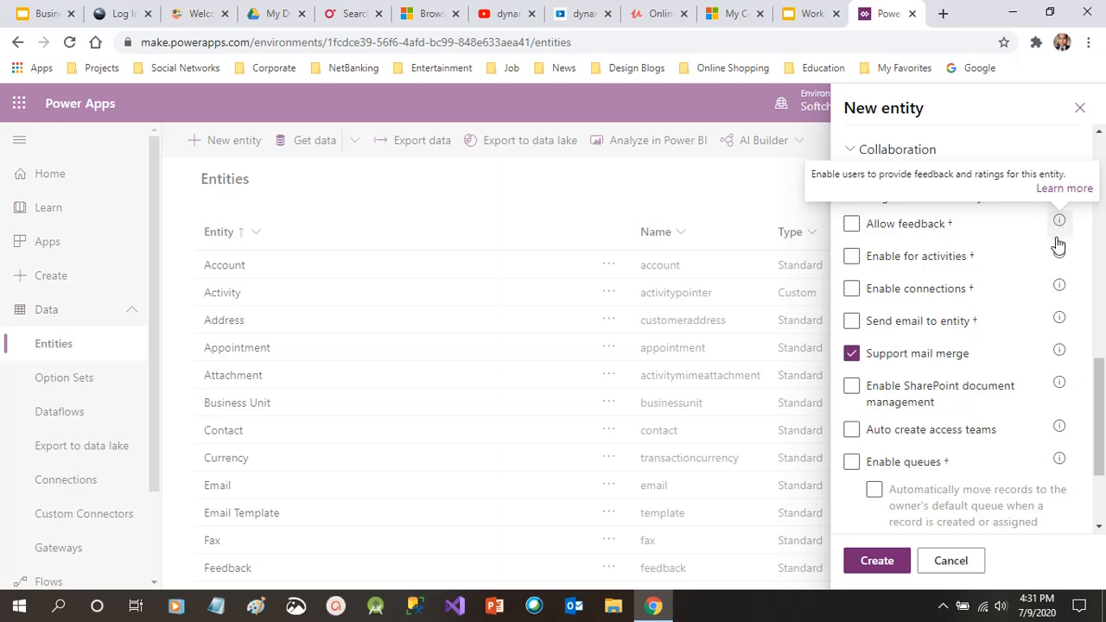
mouse_move(1059, 256)
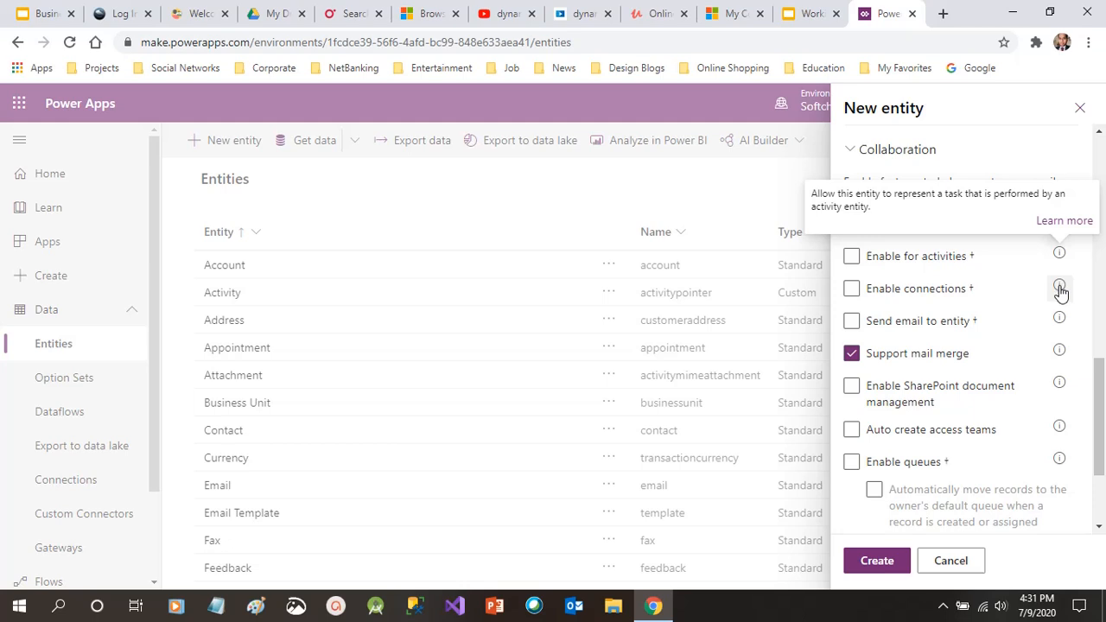
mouse_move(1061, 293)
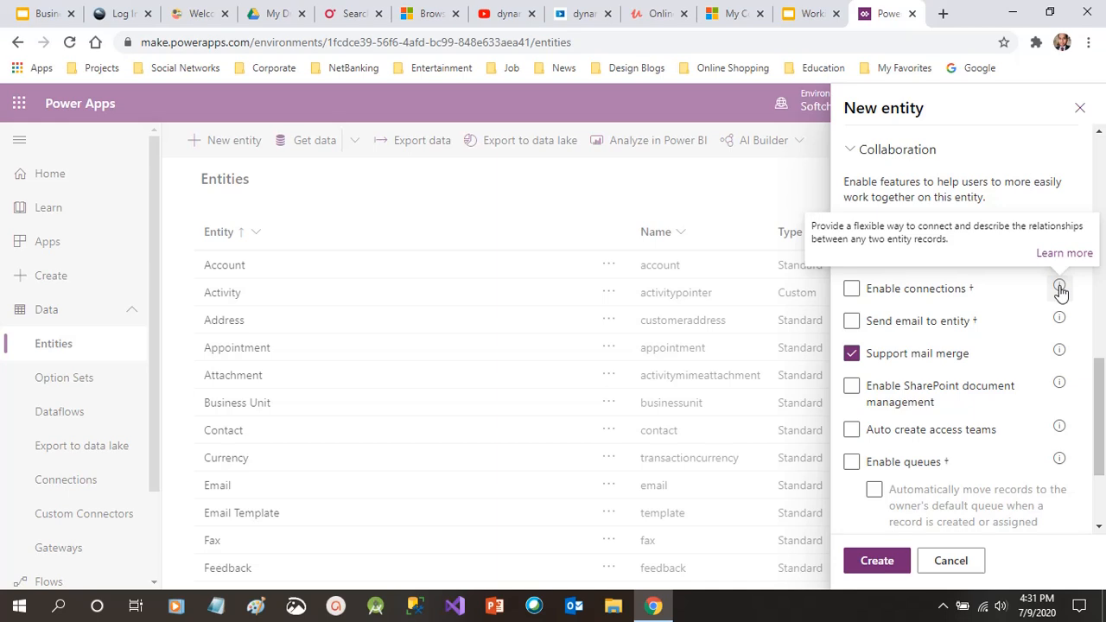
mouse_move(1062, 323)
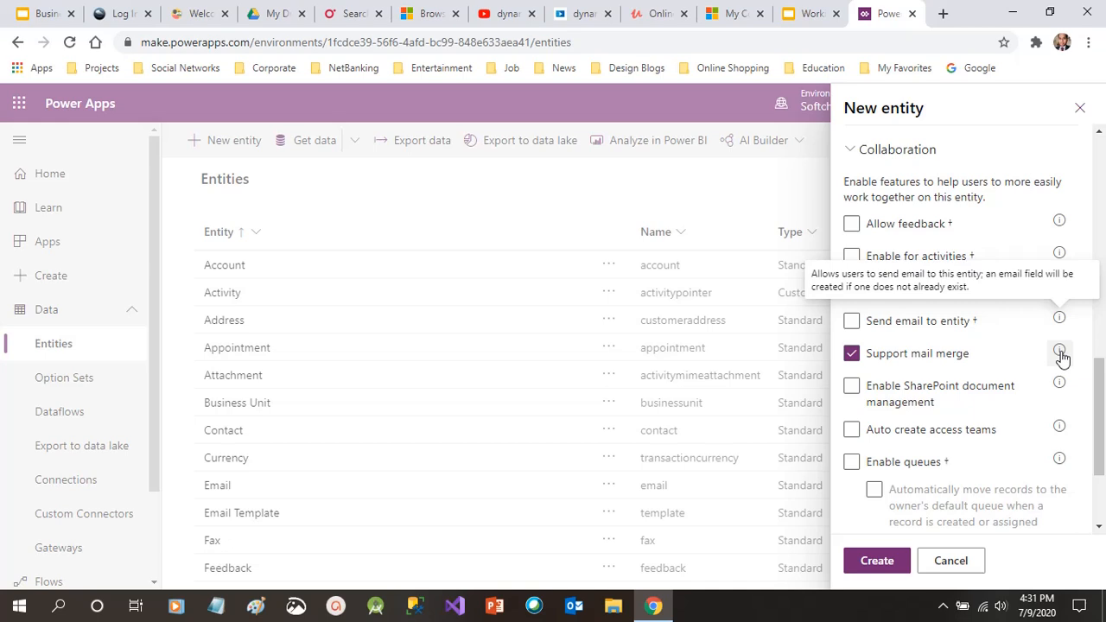
mouse_move(1062, 358)
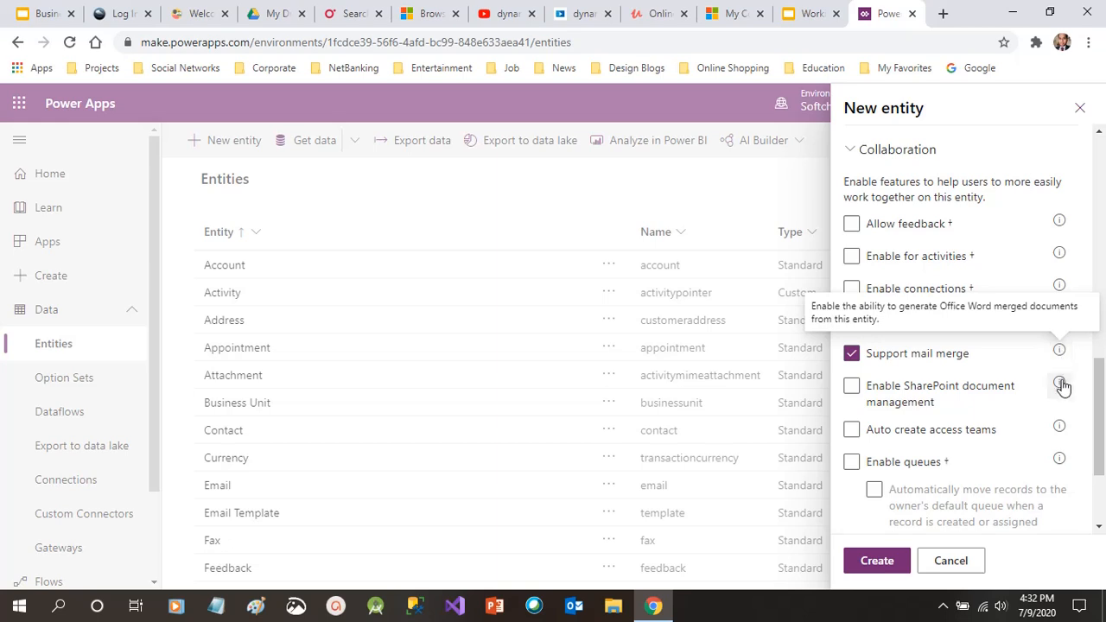
mouse_move(1063, 387)
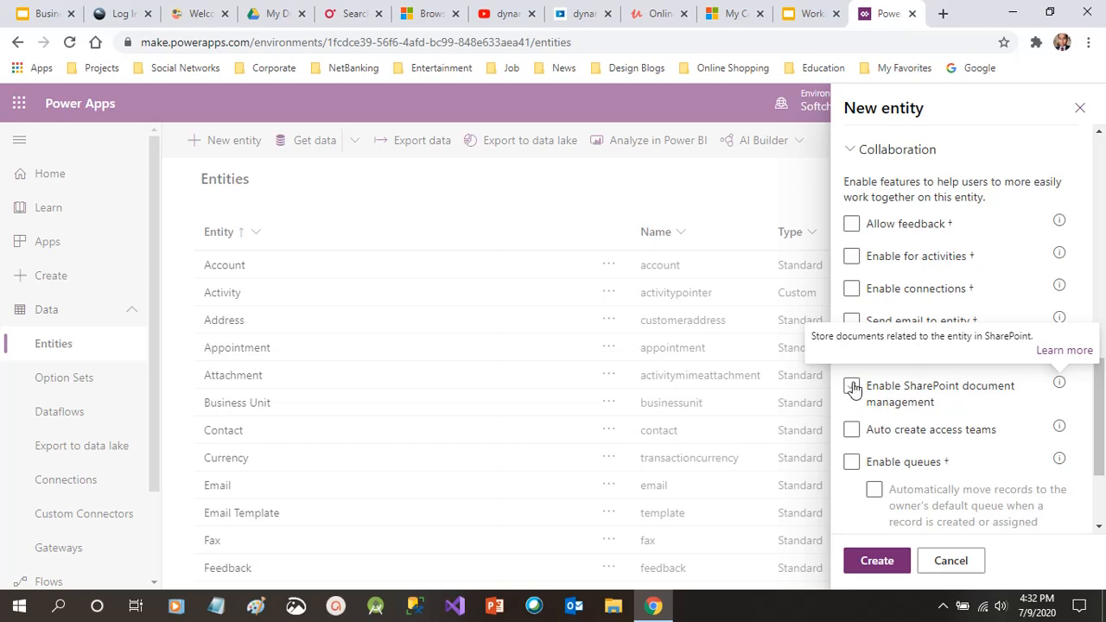
left_click(894, 433)
scroll(1100, 462, "down", 2)
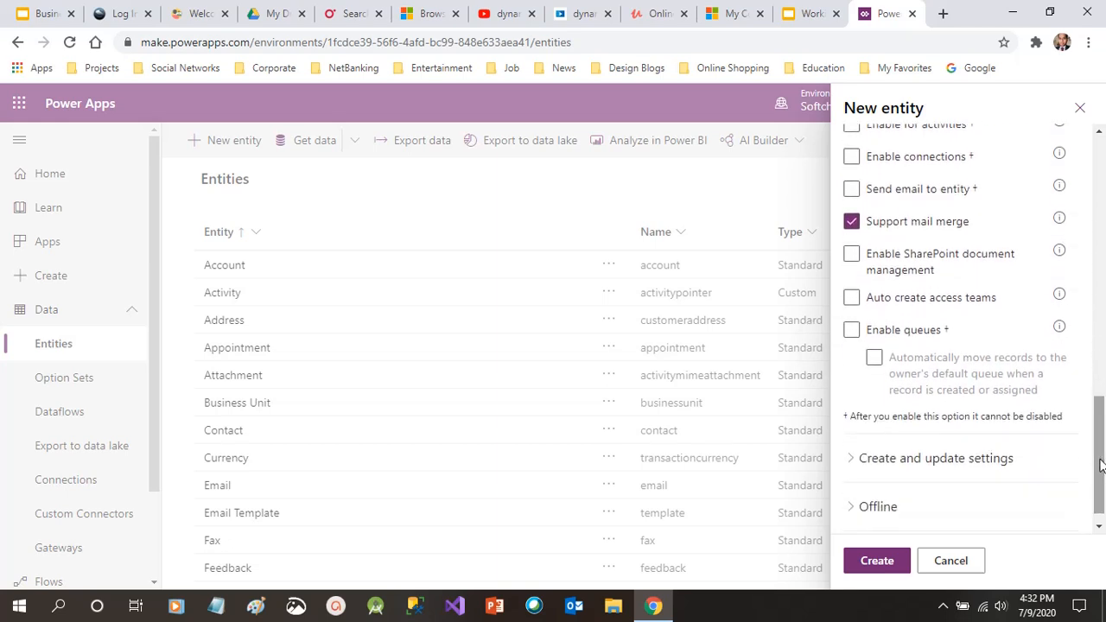
mouse_move(1059, 300)
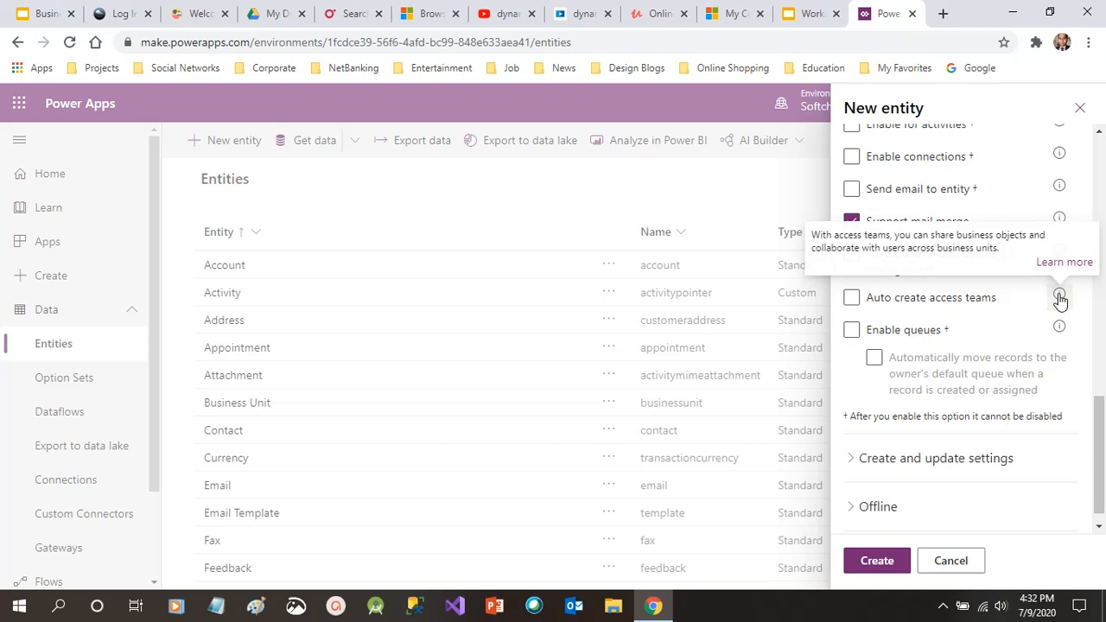
left_click(904, 303)
left_click(876, 309)
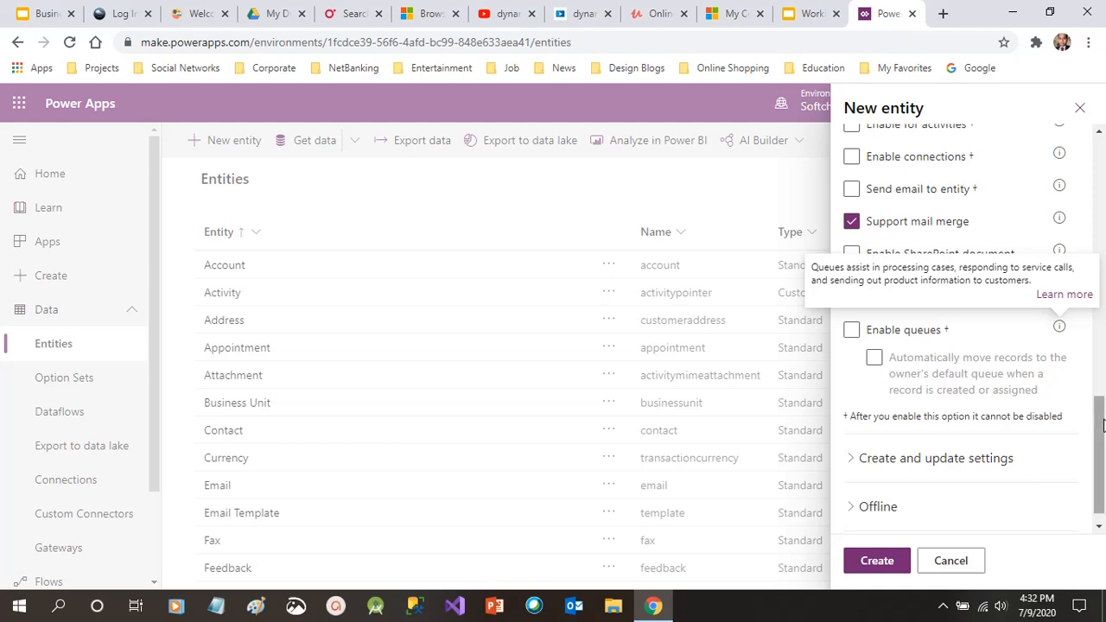
Review the Create and update and Offline settings, then create the Doctors entity
scroll(1097, 450, "down", 1)
left_click(980, 439)
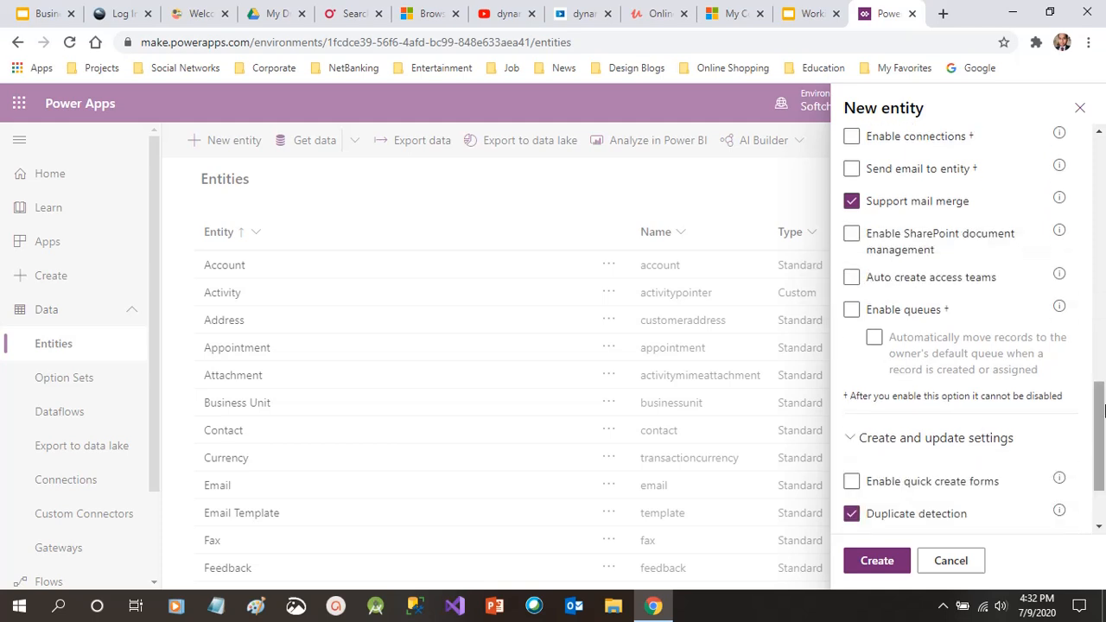
scroll(1104, 412, "down", 1)
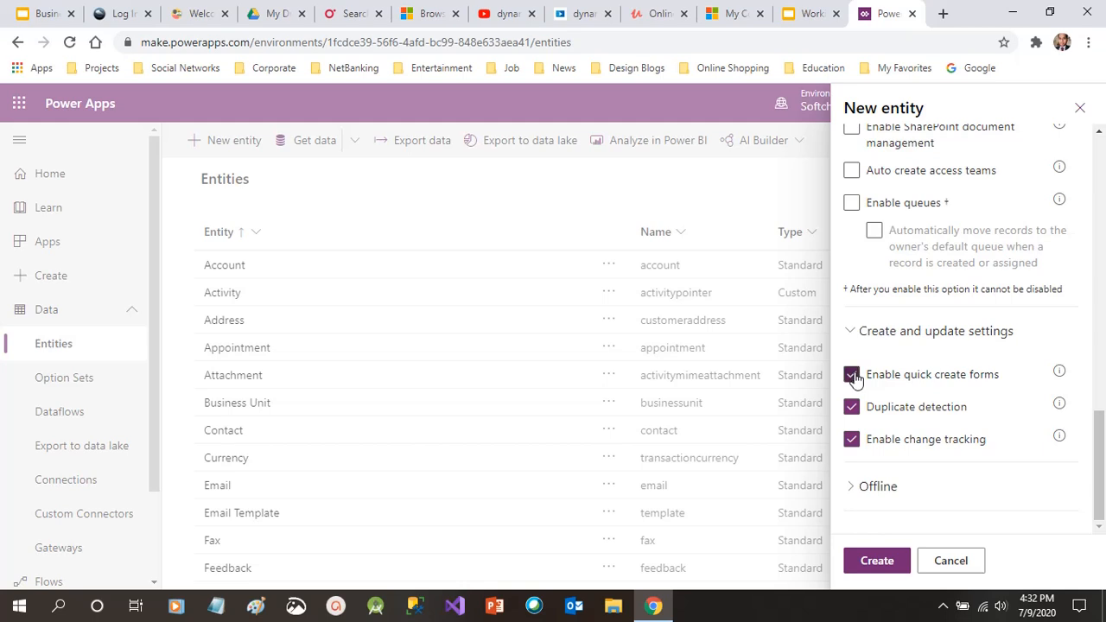
mouse_move(1061, 374)
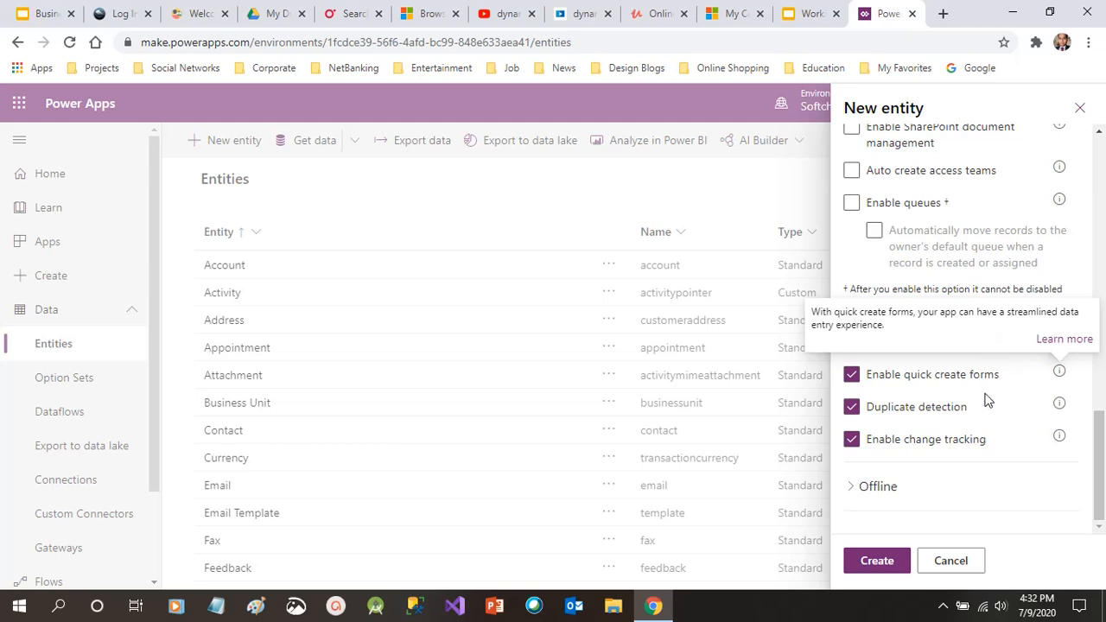
mouse_move(1062, 408)
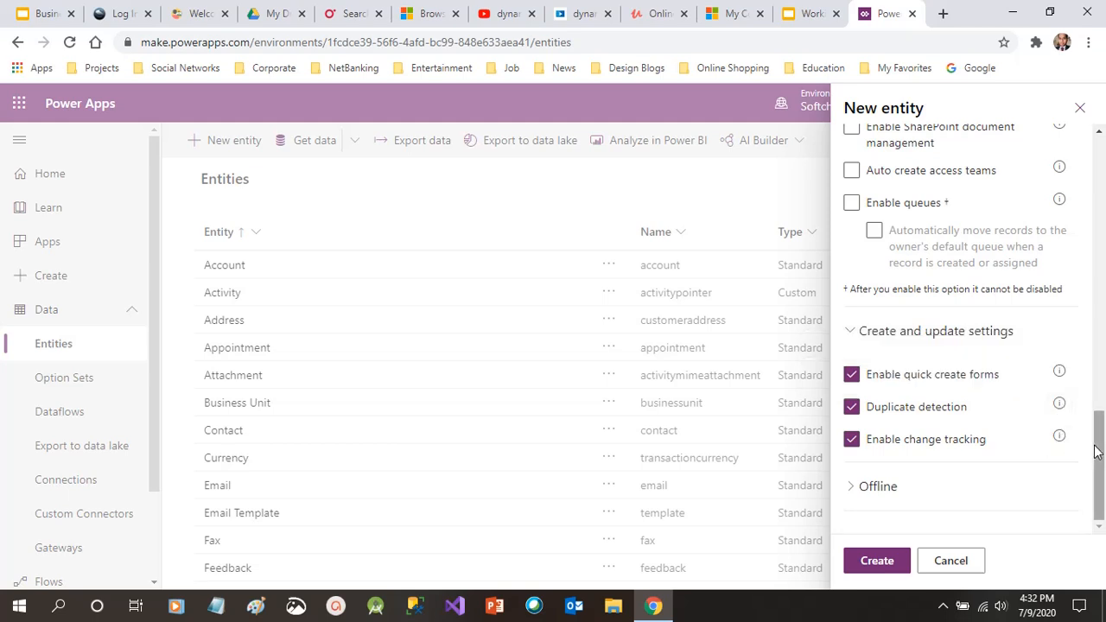
mouse_move(1061, 440)
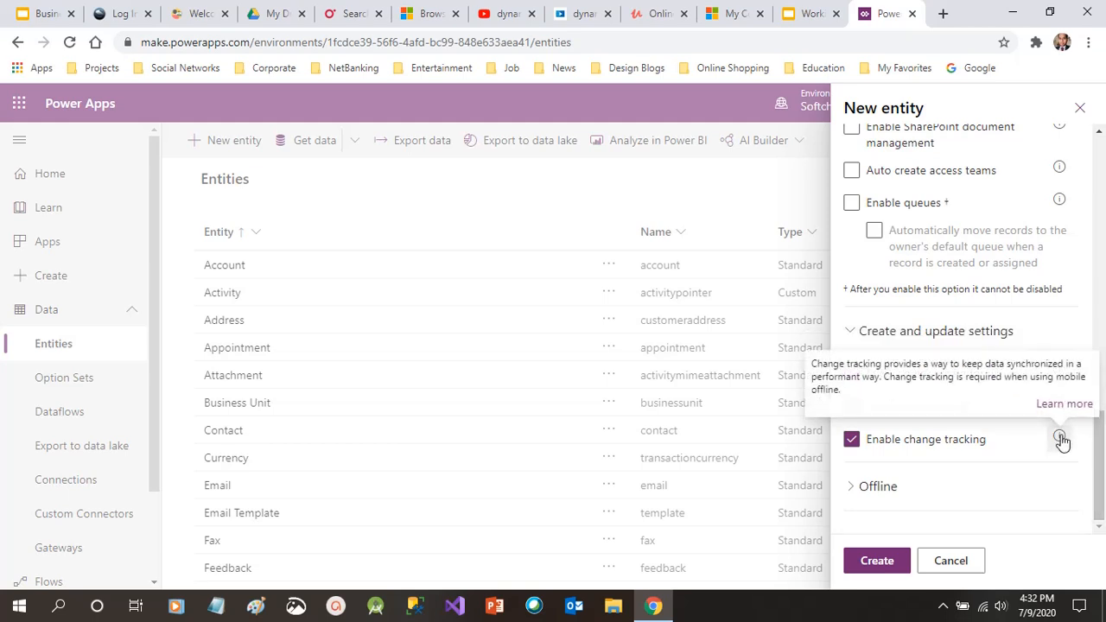
left_click(874, 488)
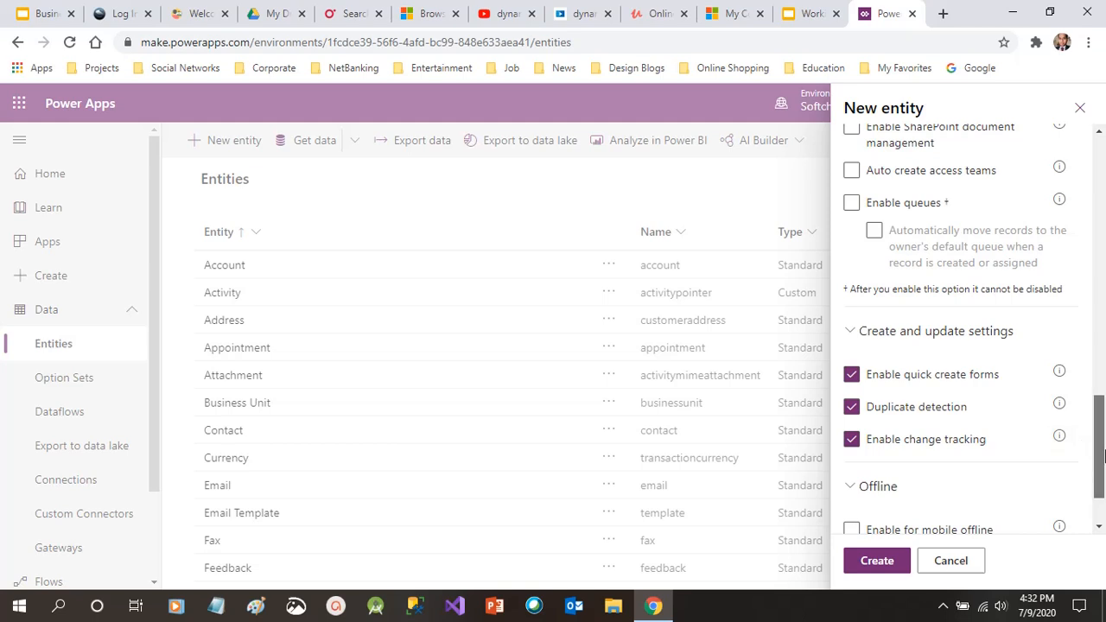
scroll(1100, 456, "down", 1)
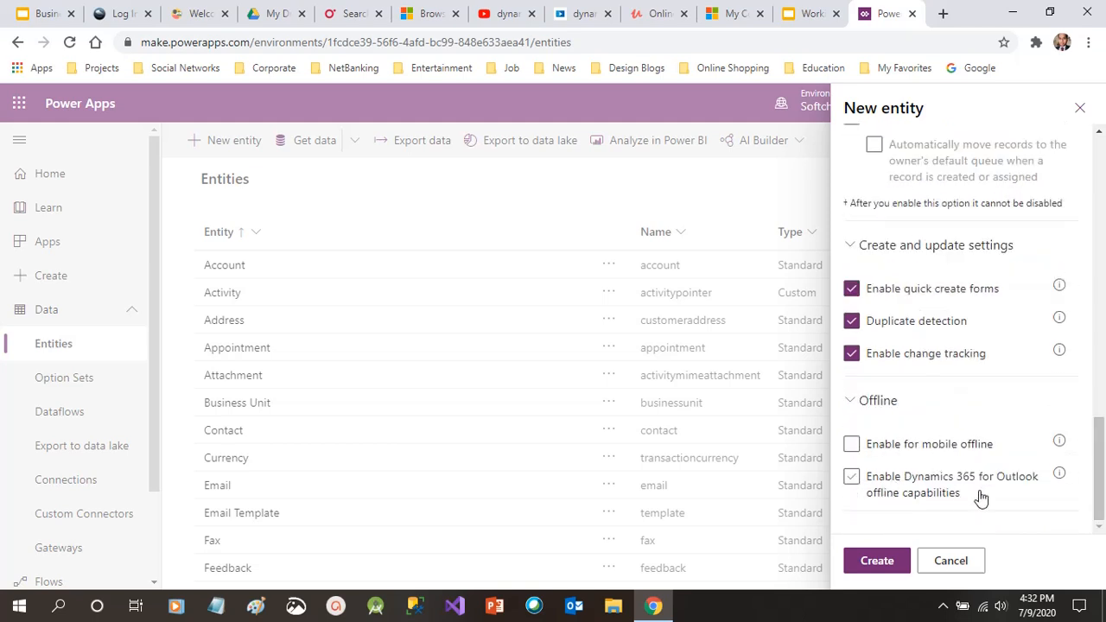
left_click(896, 567)
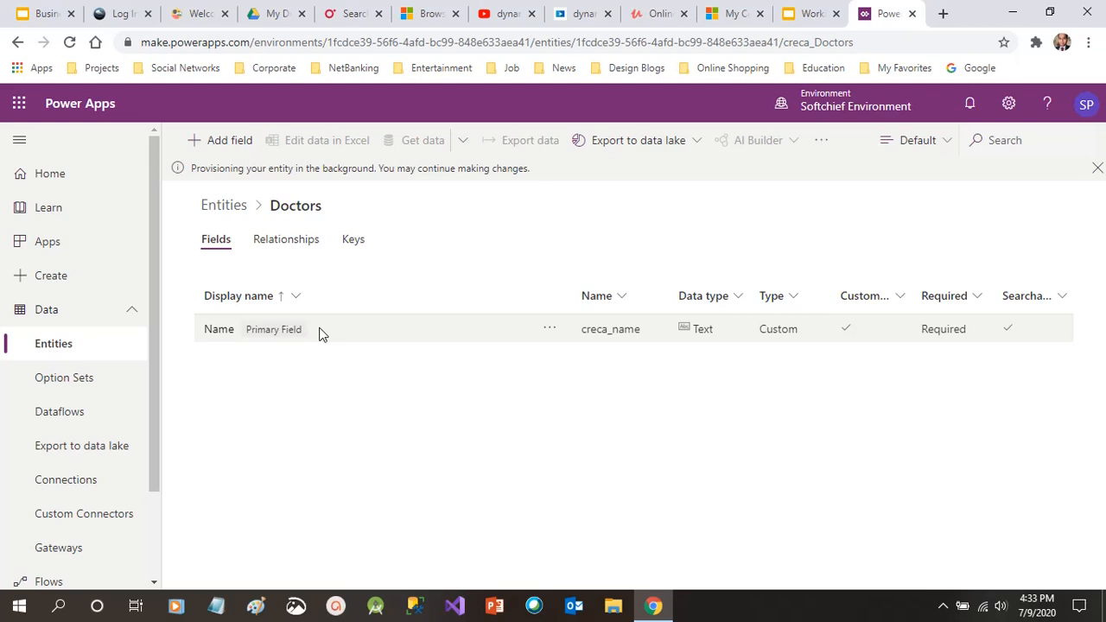
On the Doctors Fields tab, open the primary Name field's properties panel
left_click(216, 240)
left_click(235, 330)
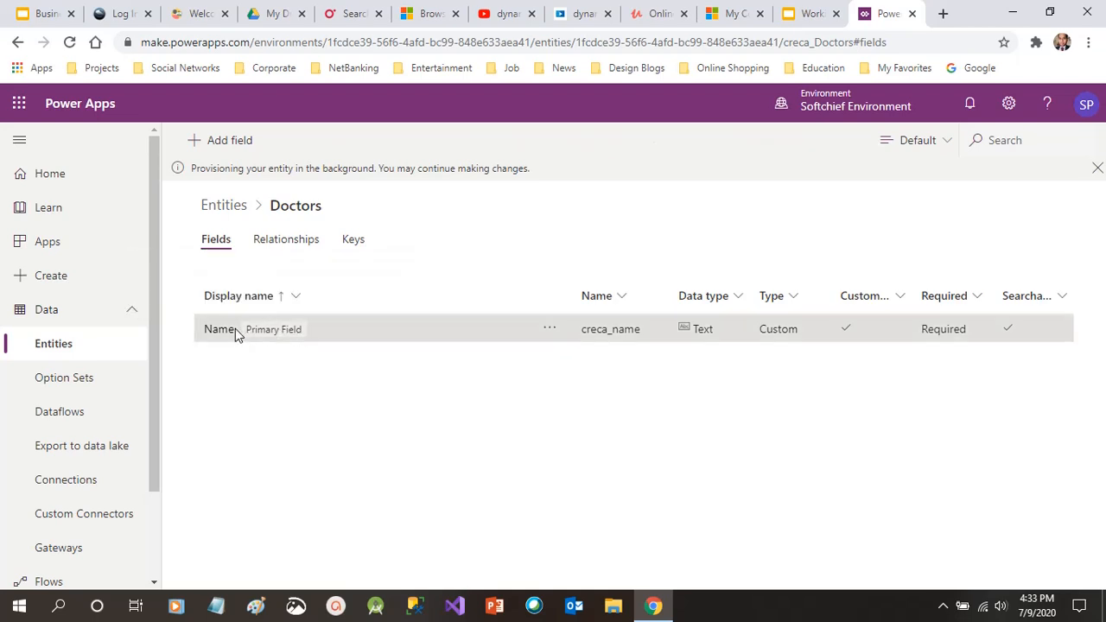
double_click(235, 331)
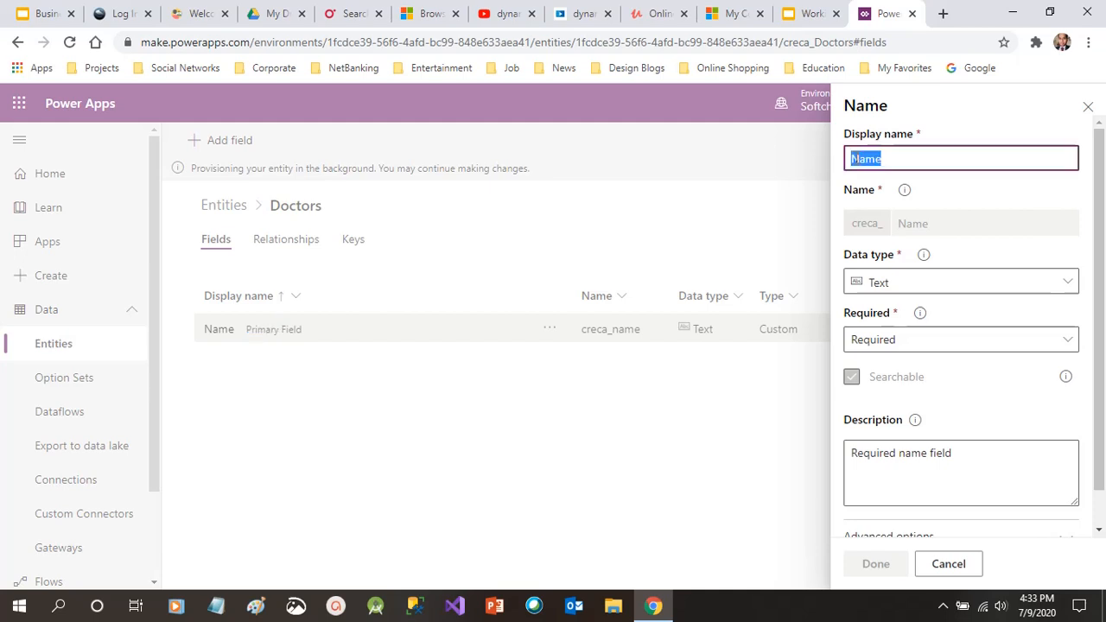
Change the primary field's display name to 'Doctor Name', keeping Text as its data type
type("Docy")
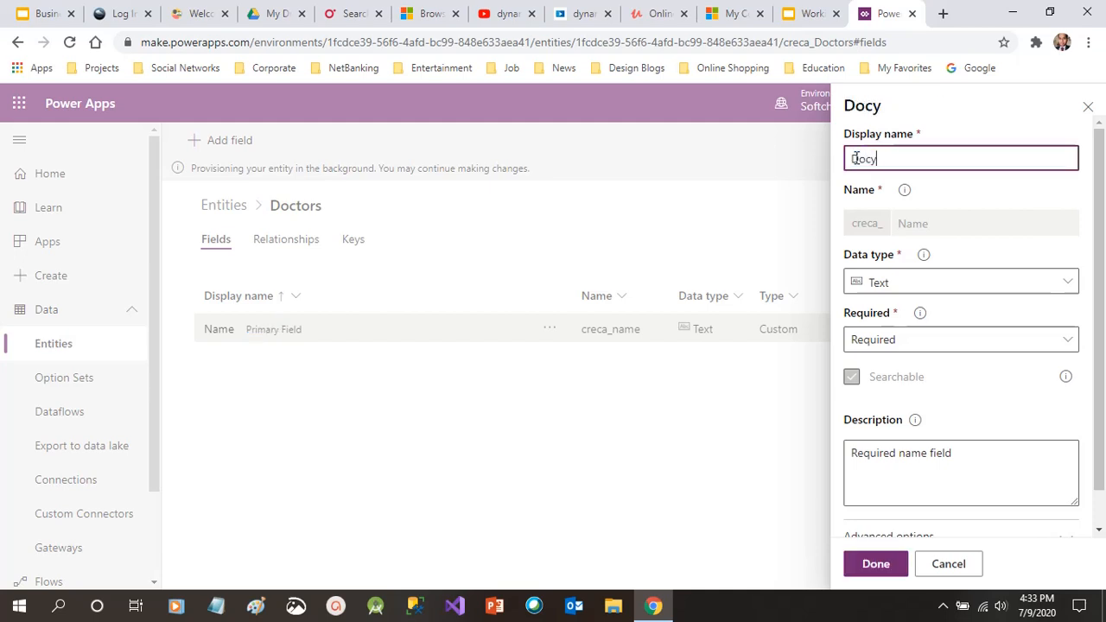
key("BackSpace")
type("tor Name")
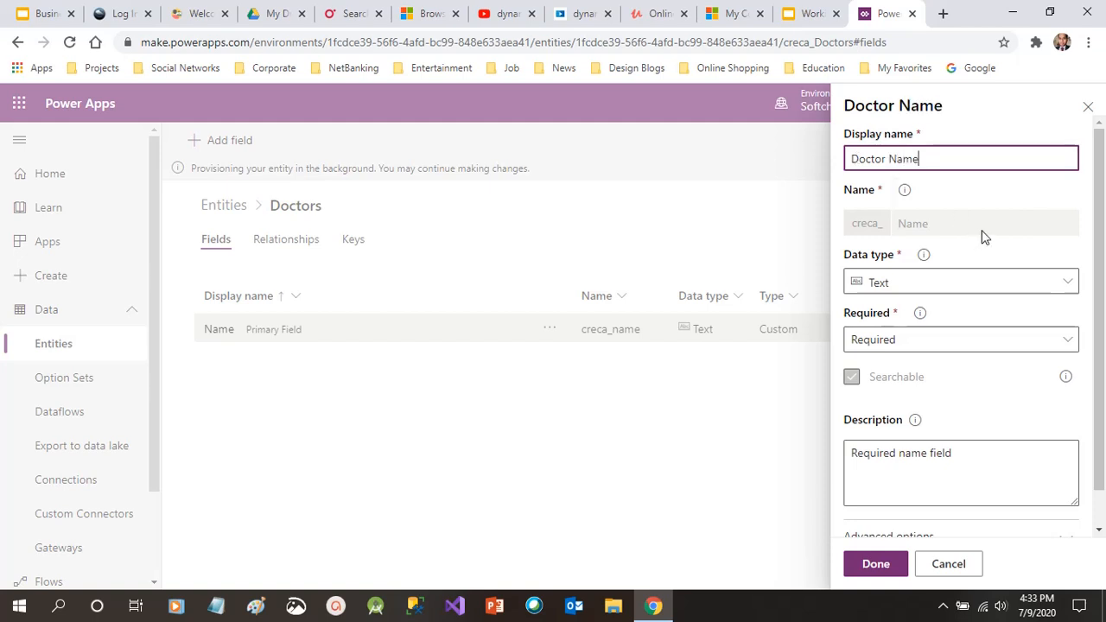
left_click(986, 237)
scroll(1093, 232, "down", 1)
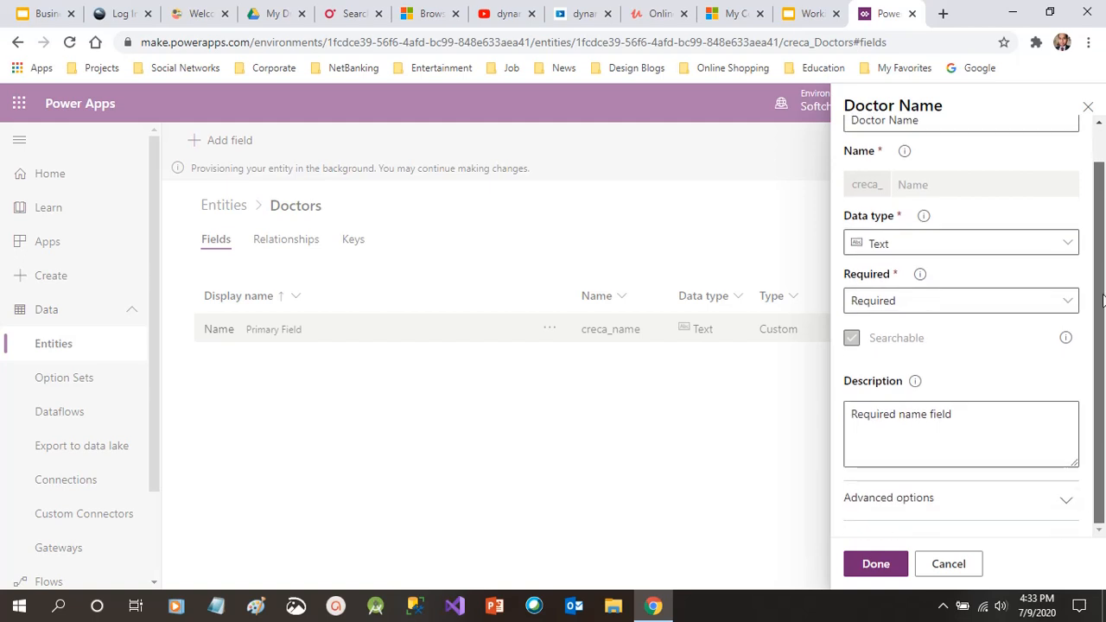
left_click(1016, 253)
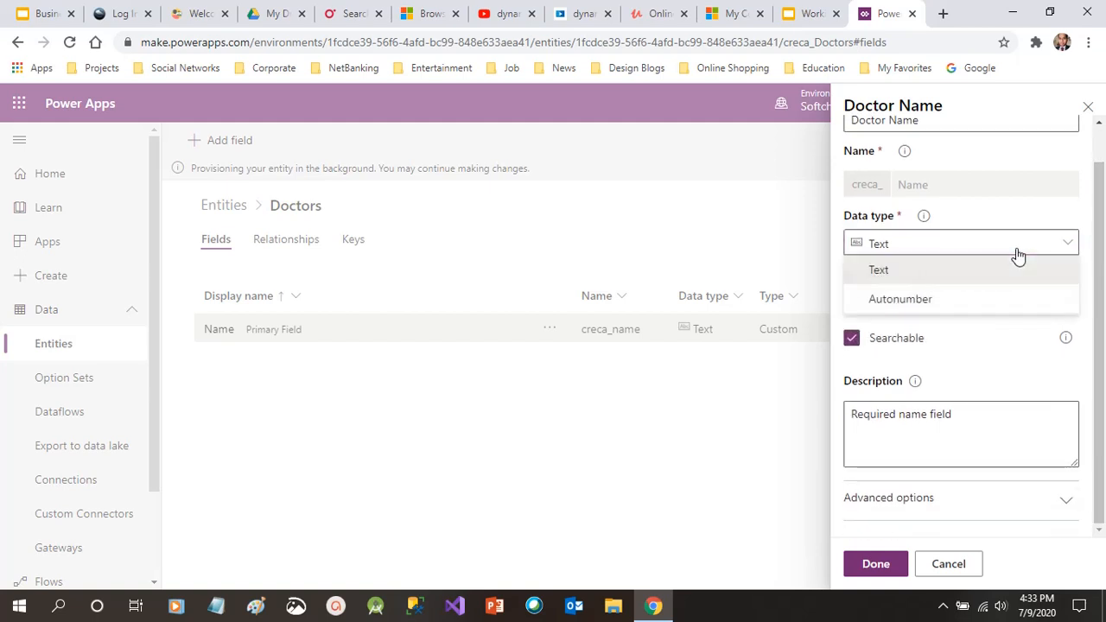
left_click(1018, 253)
left_click(1019, 253)
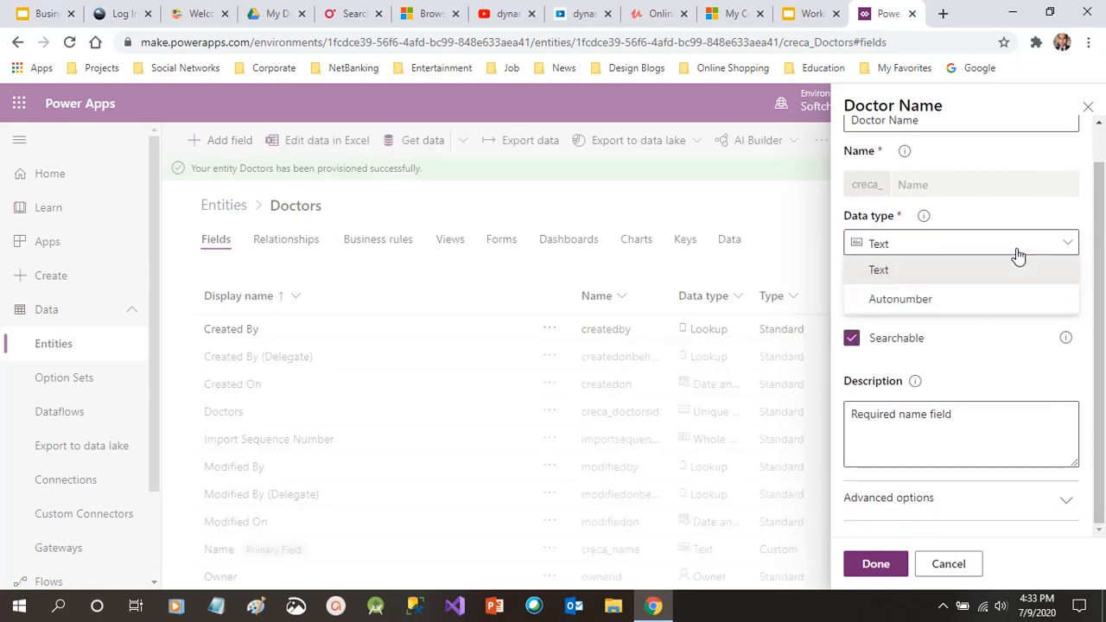
left_click(994, 247)
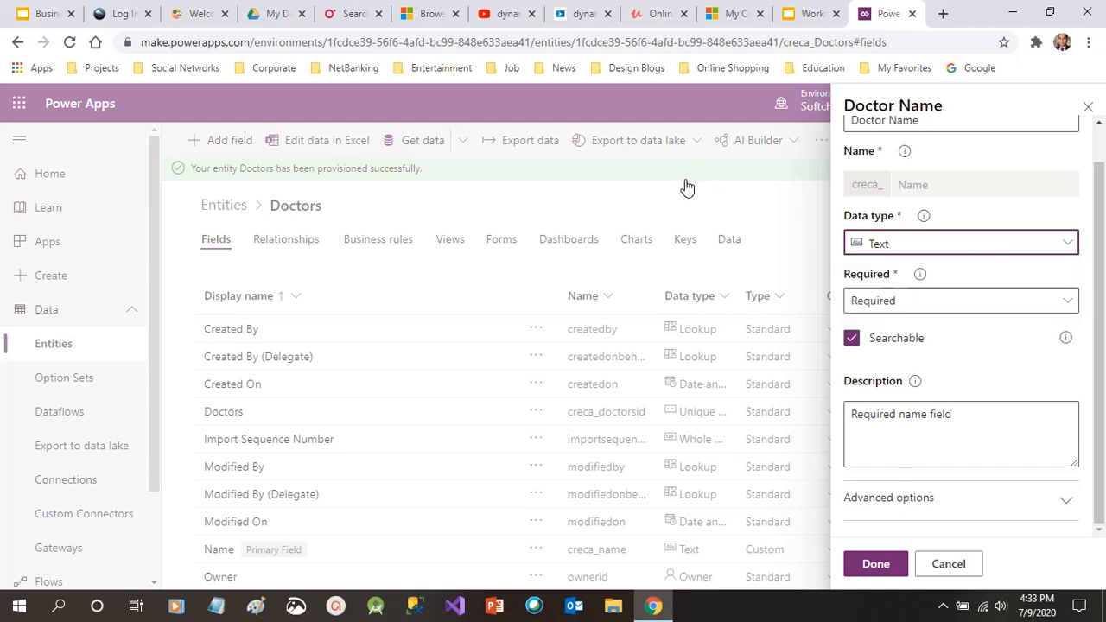
Keep Doctor Name Required, check its advanced options, and save the field
left_click(1080, 300)
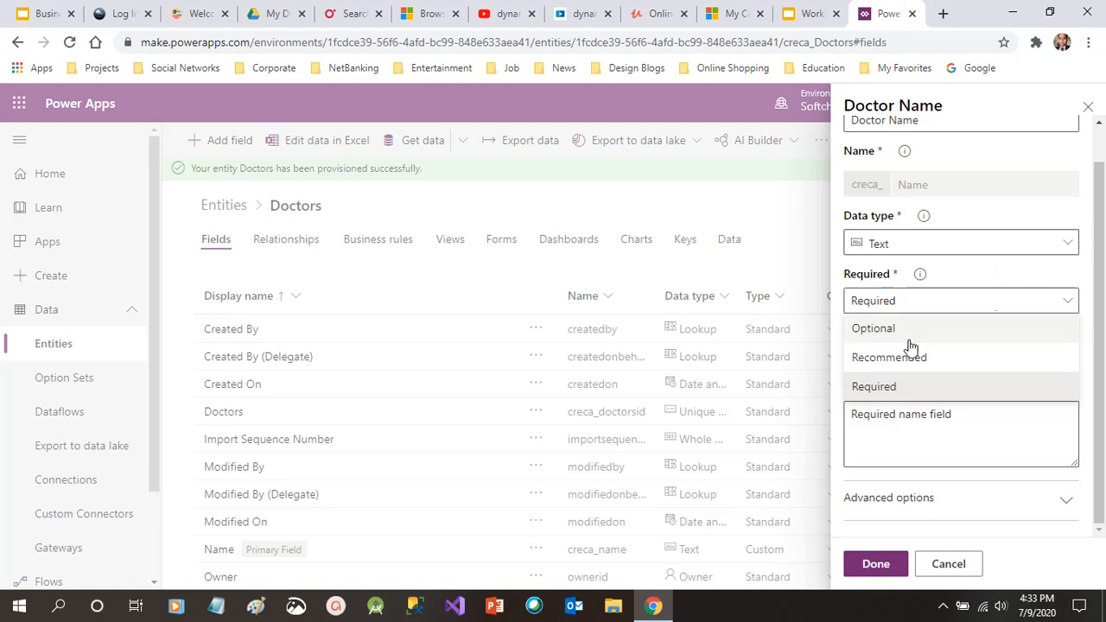
left_click(1062, 302)
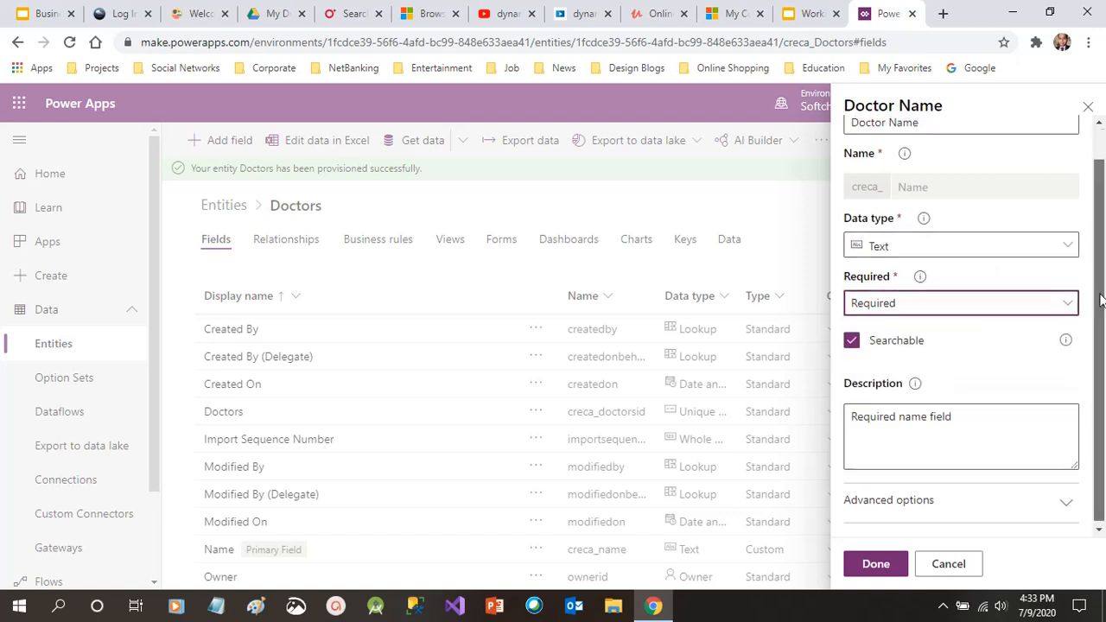
left_click(1002, 507)
scroll(1104, 335, "down", 3)
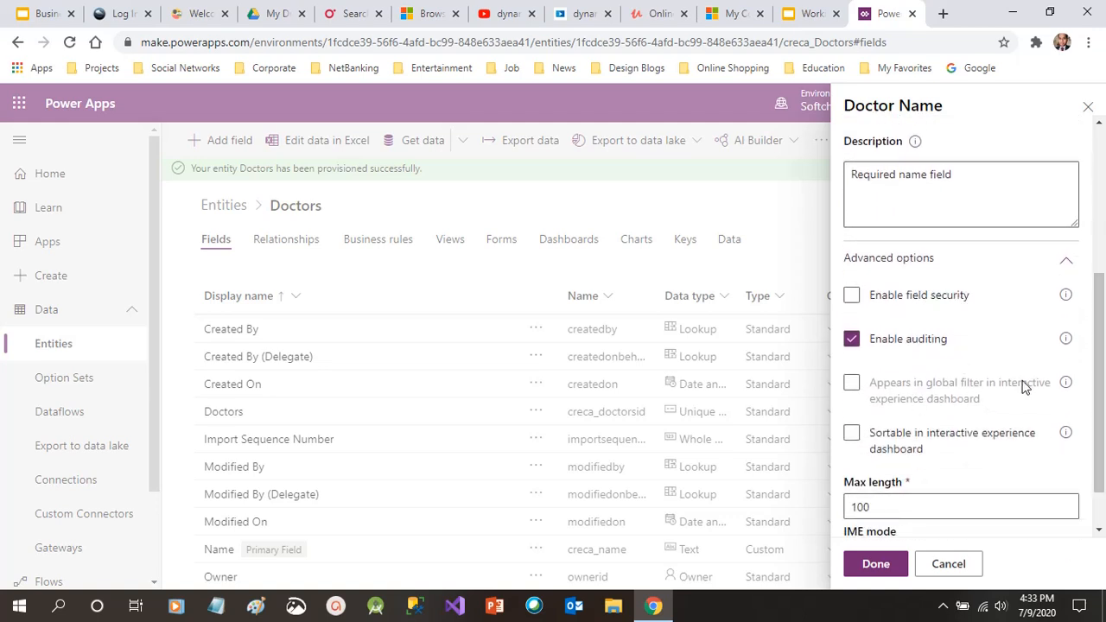
scroll(1103, 415, "down", 2)
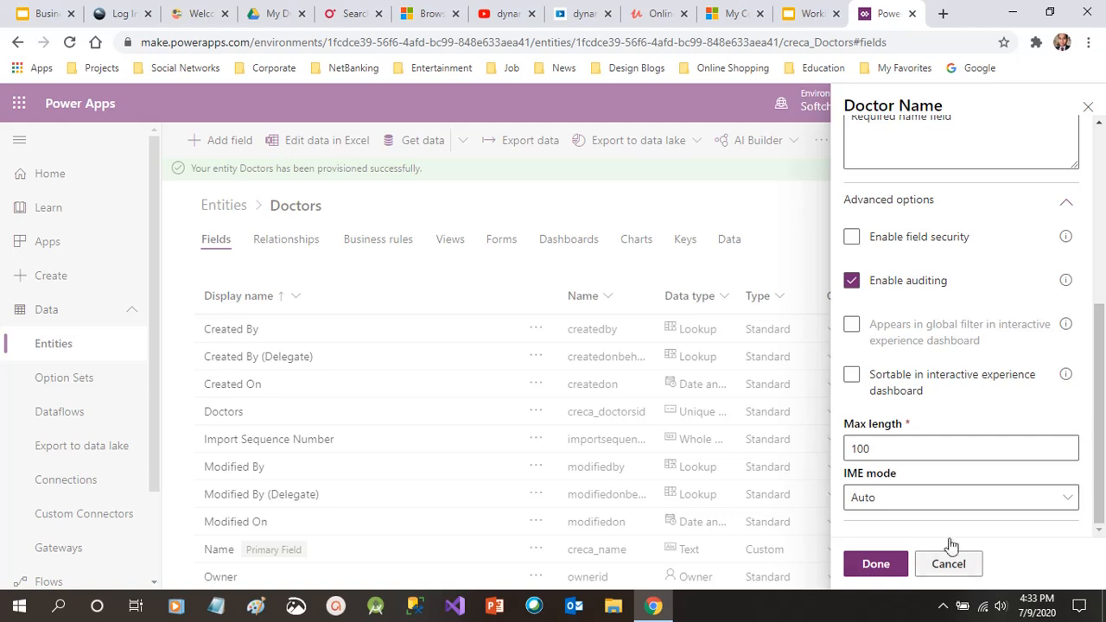
left_click(876, 563)
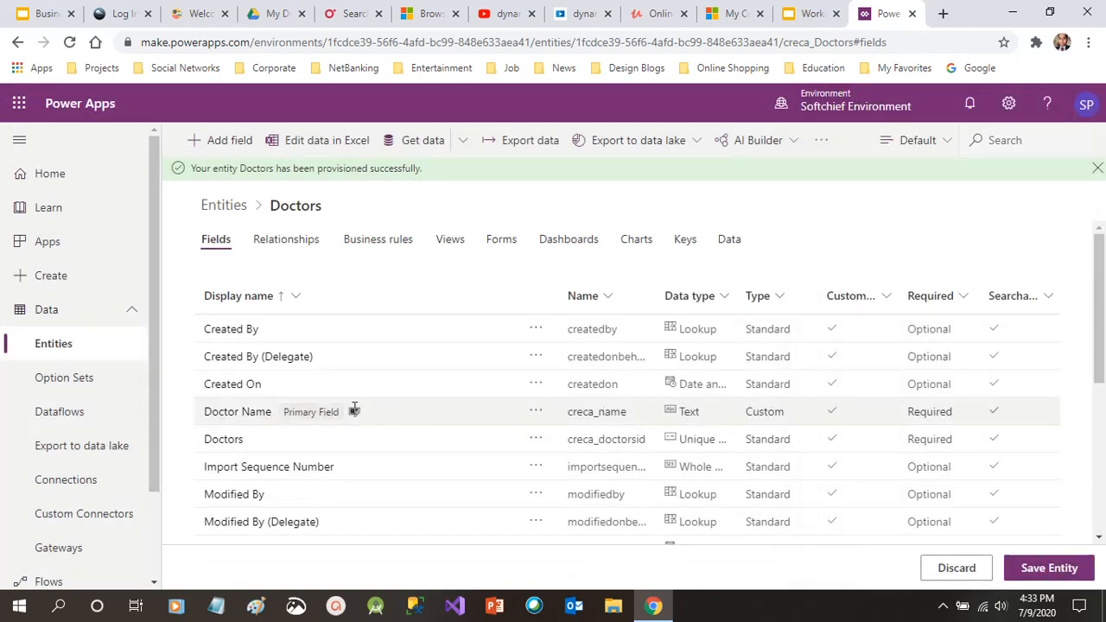
Add a new Doctors field and enter 'Clinic Name' as its display name
left_click(242, 149)
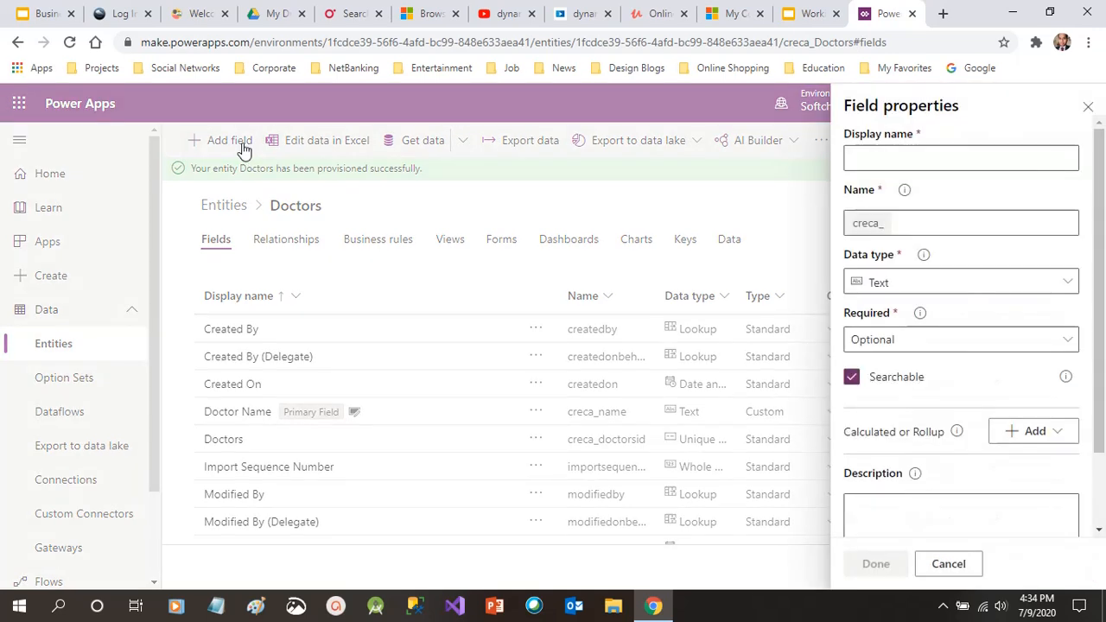
left_click(913, 161)
type("CL")
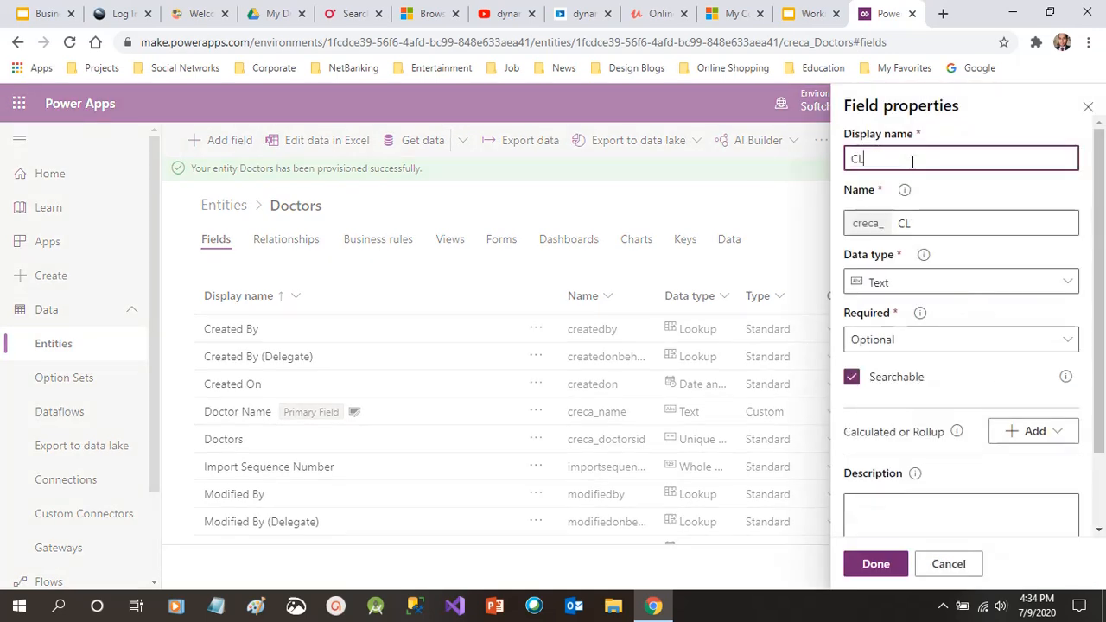
key("BackSpace")
key("BackSpace")
key("BackSpace")
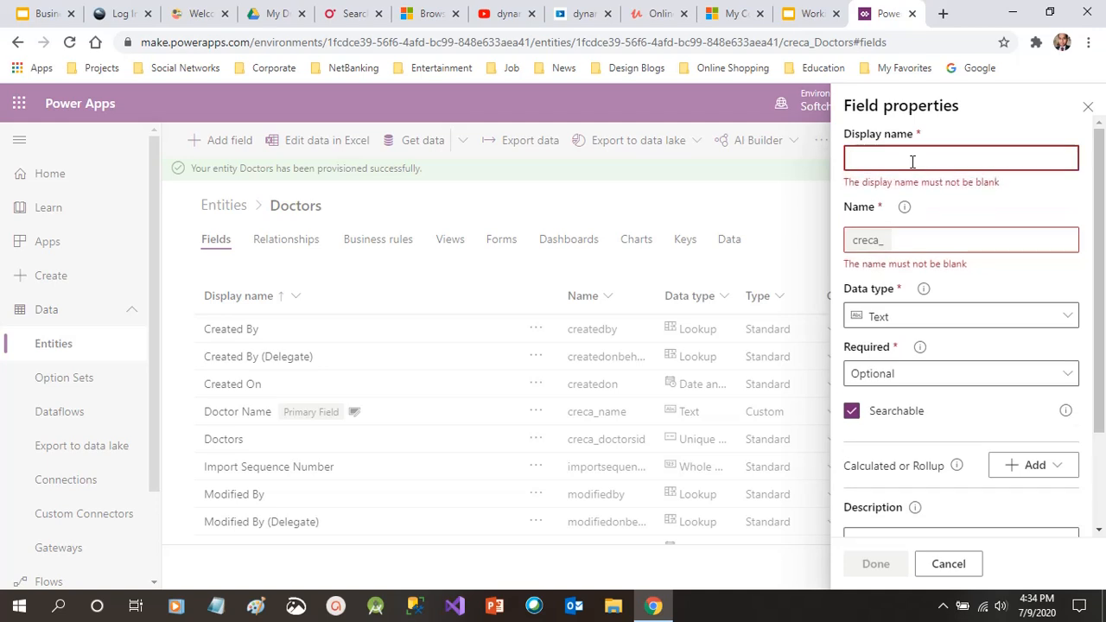
type("Clini")
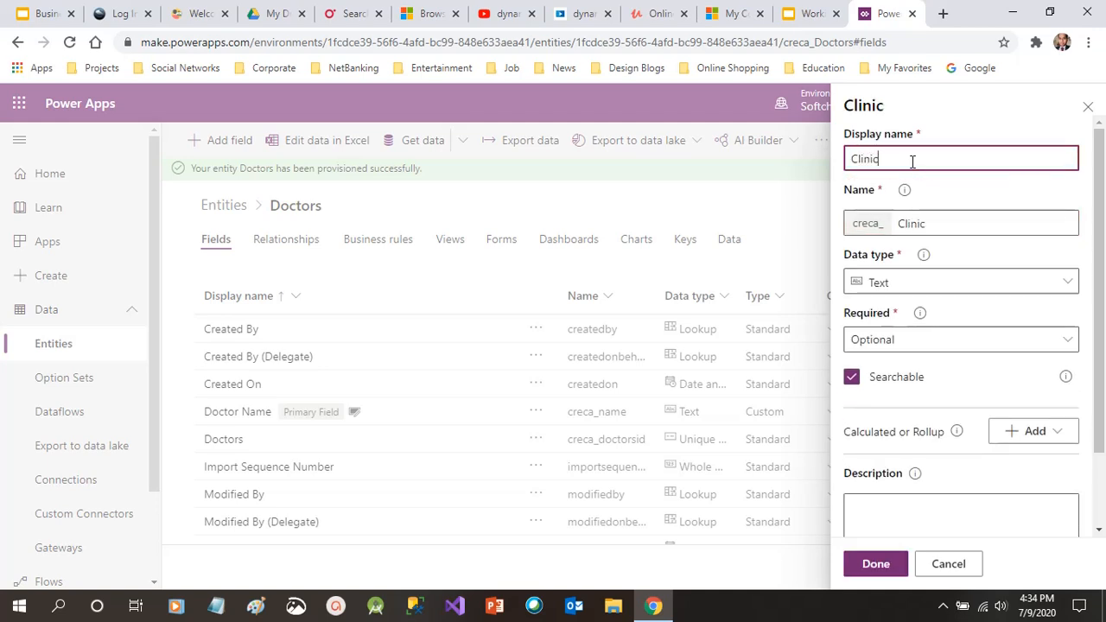
type("c Name")
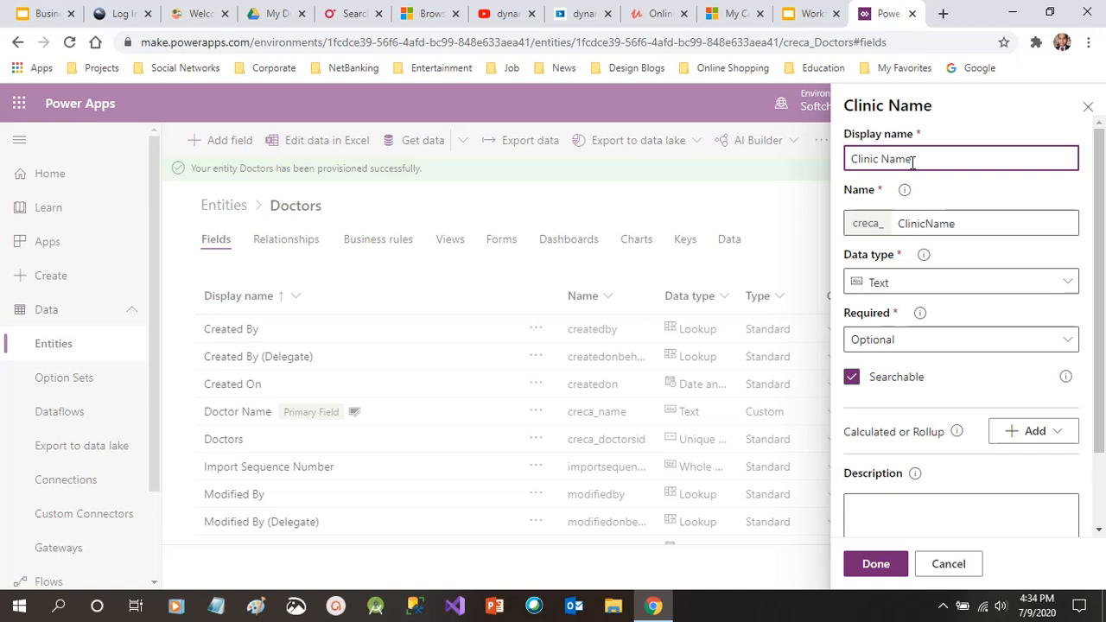
left_click(938, 282)
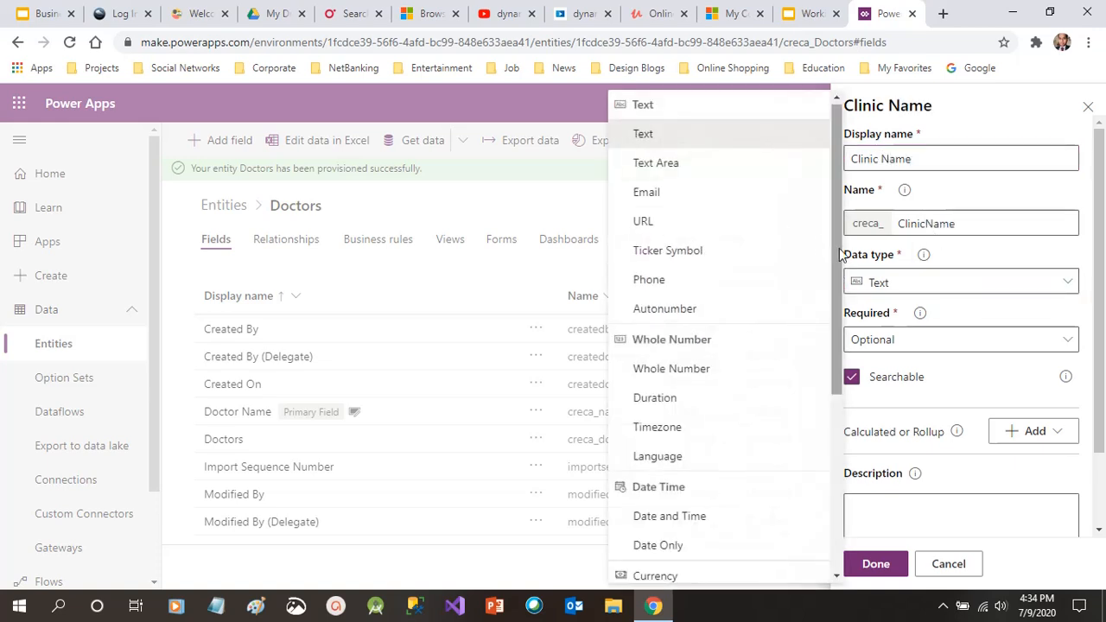
mouse_move(839, 265)
left_mouse_down()
mouse_move(836, 433)
mouse_move(843, 255)
left_mouse_up()
left_click_drag(835, 383, 844, 490)
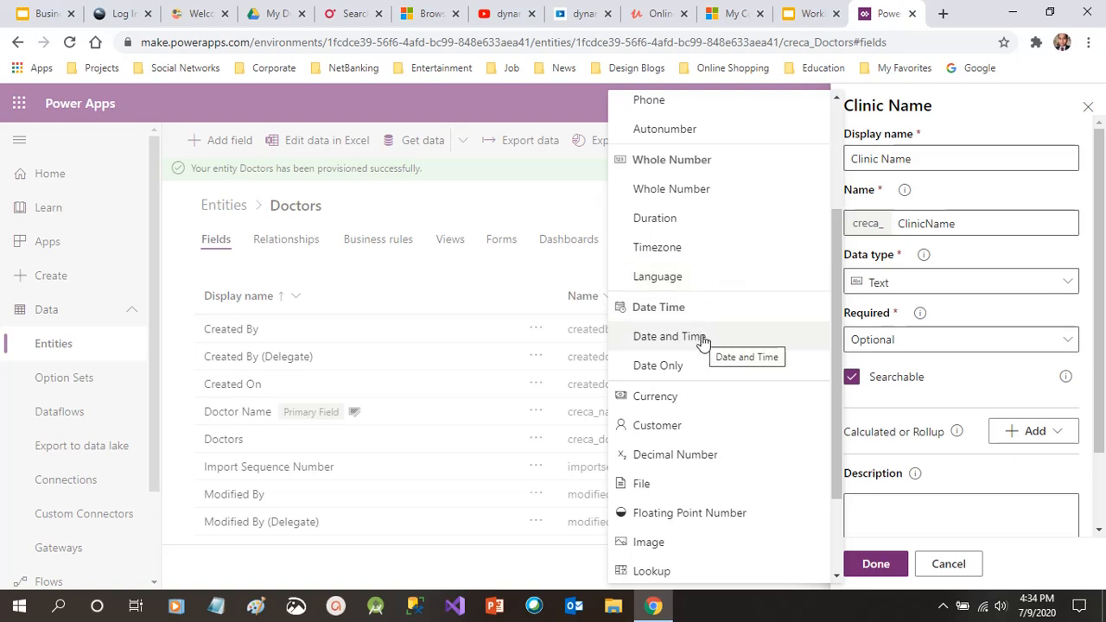
left_click_drag(834, 396, 838, 496)
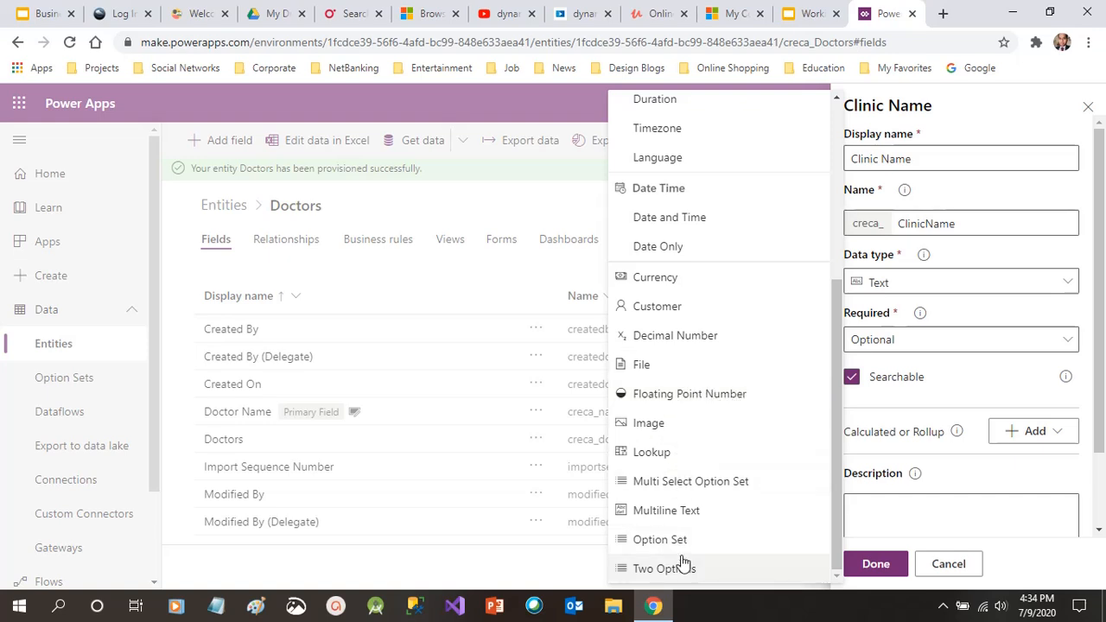
left_click_drag(837, 489, 836, 269)
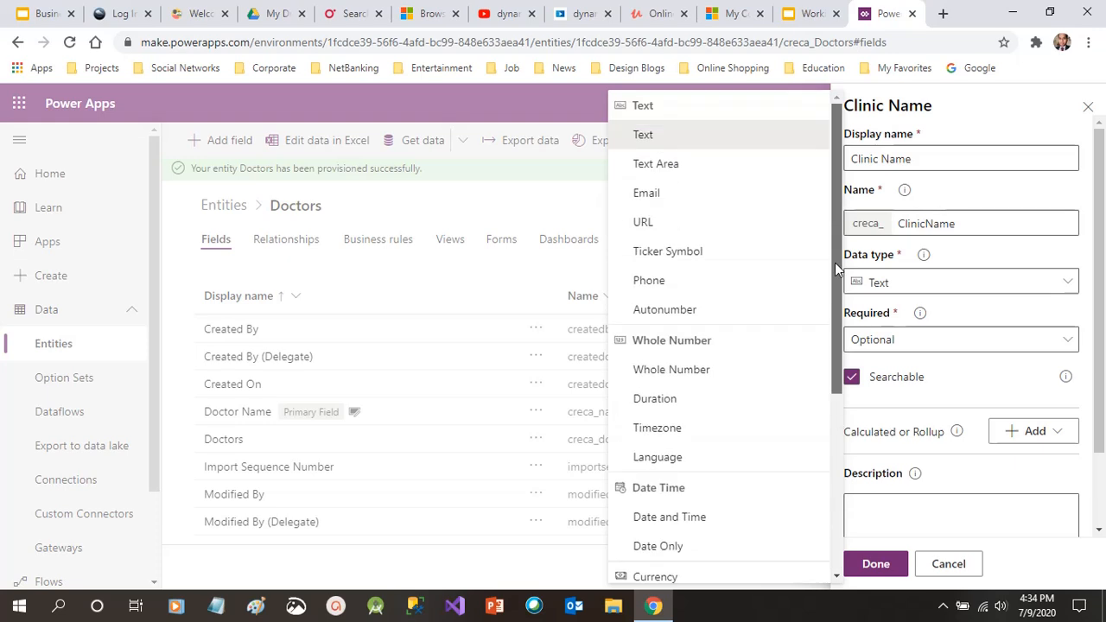
Keep Clinic Name as a Text field set to Required, review advanced options, and finish it
left_click(656, 143)
left_click(1005, 342)
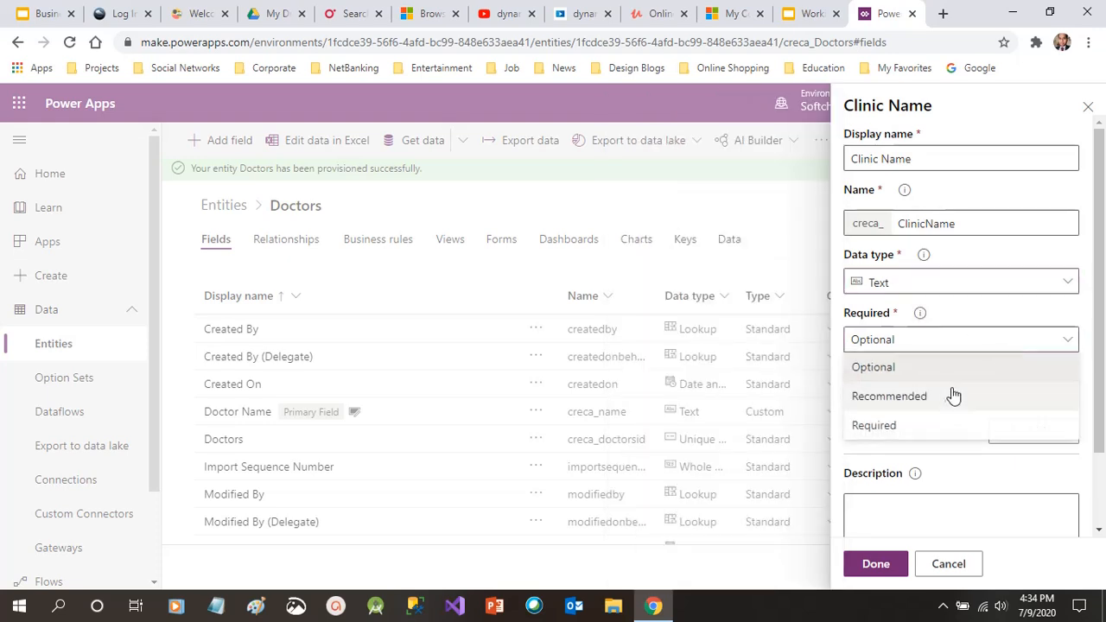
left_click(938, 426)
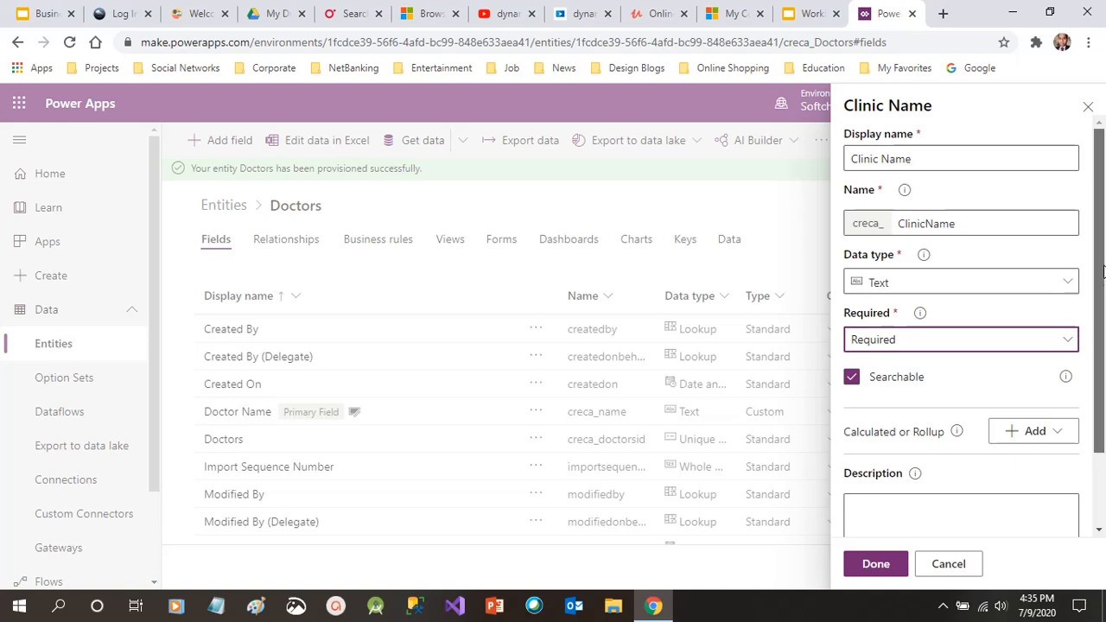
scroll(1102, 357, "down", 2)
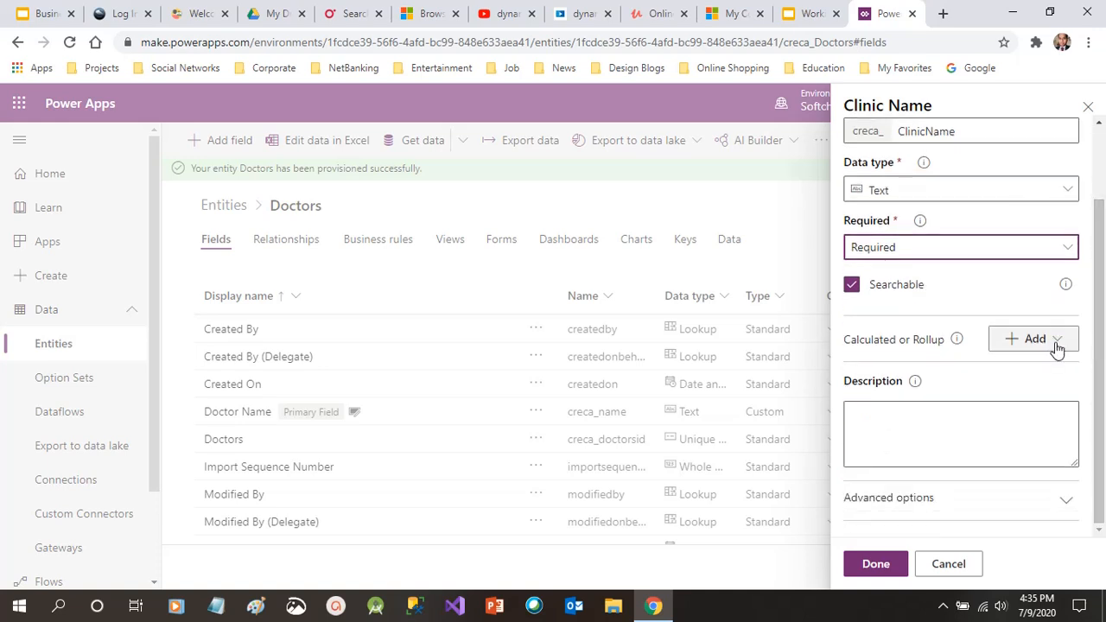
left_click_drag(906, 340, 923, 340)
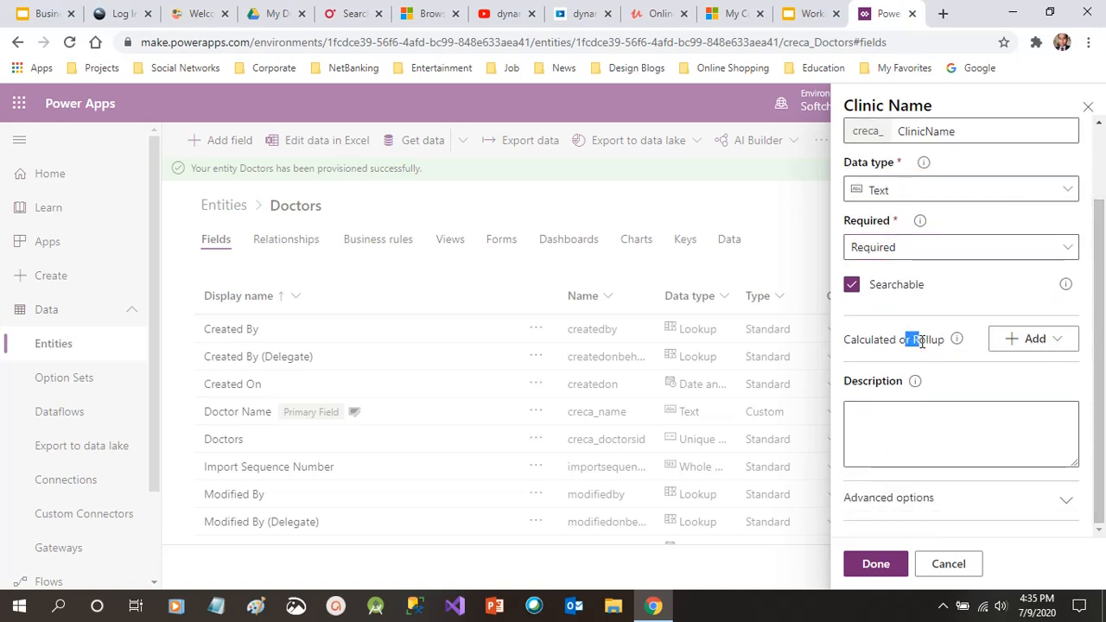
left_click(923, 340)
left_click(1022, 348)
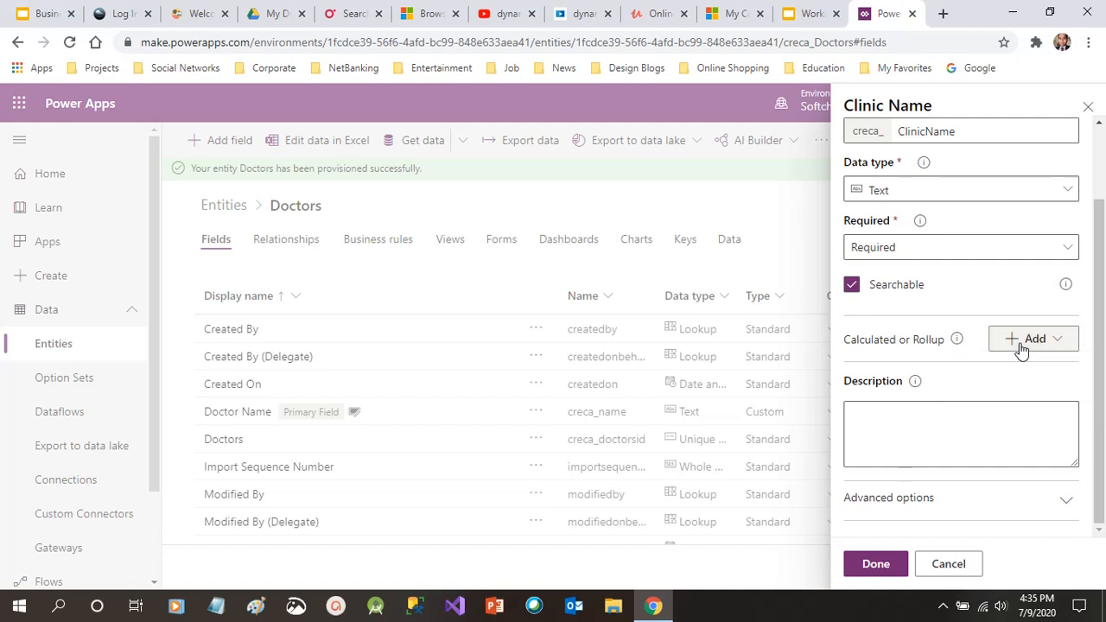
left_click_drag(1100, 294, 1103, 264)
scroll(1103, 264, "down", 1)
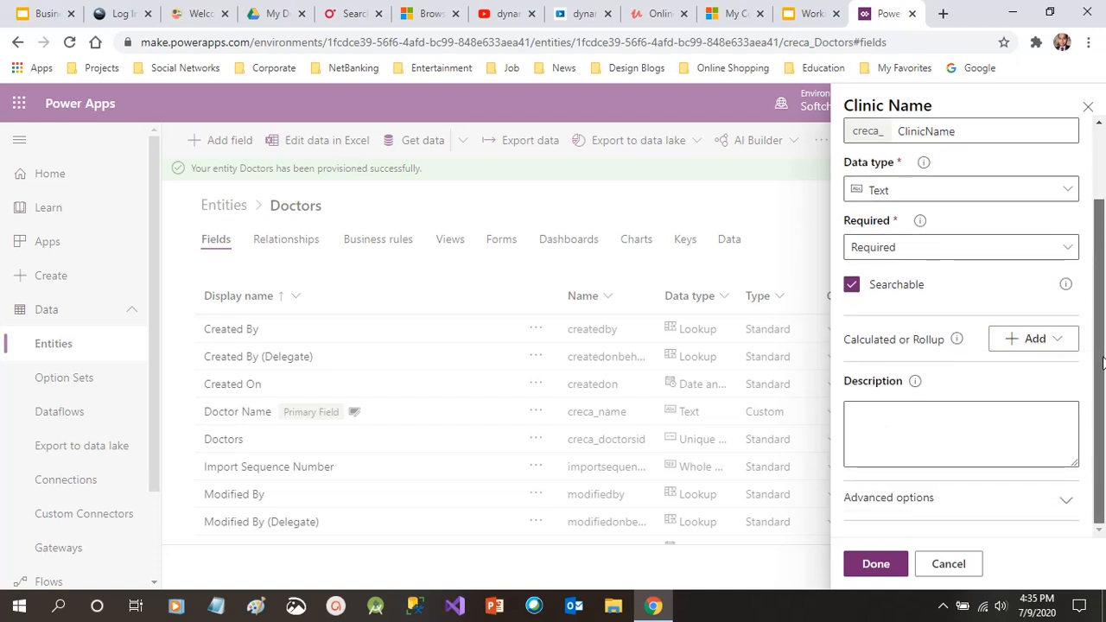
left_click(929, 509)
left_click_drag(1098, 359, 1098, 504)
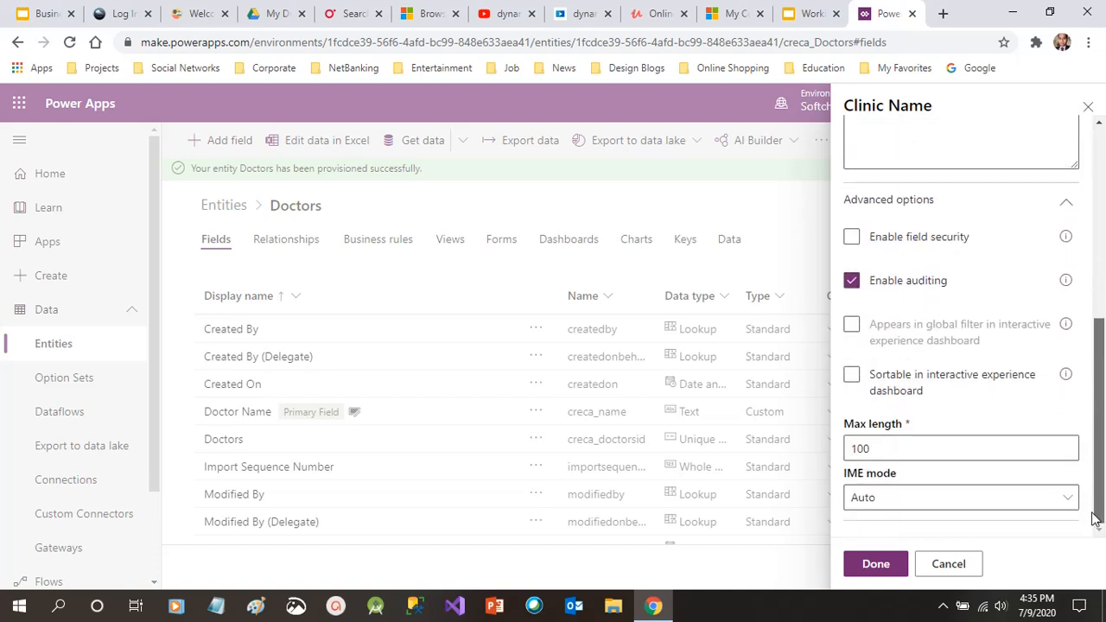
left_click(889, 568)
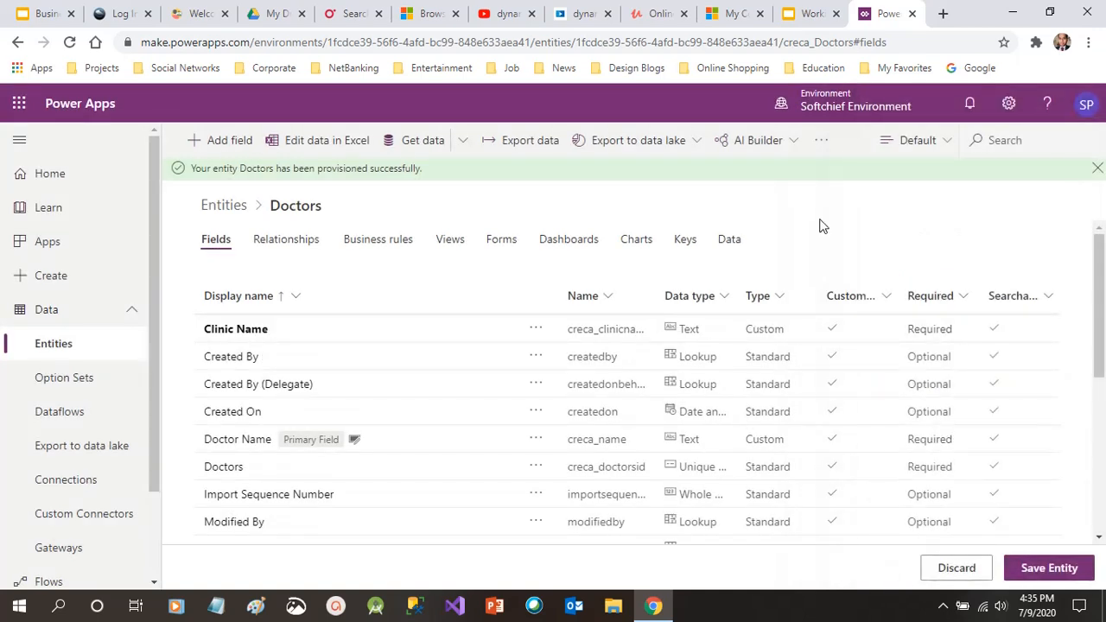
Create a new 'Contact Number' field with Phone data type, set to Required
left_click(242, 145)
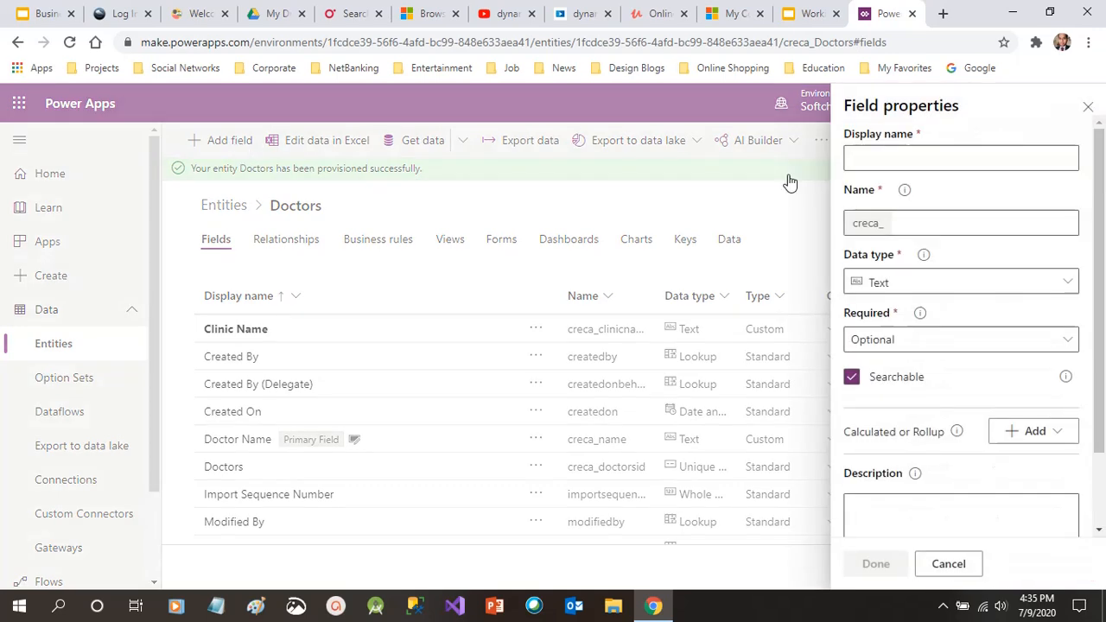
left_click(884, 157)
type("Conta")
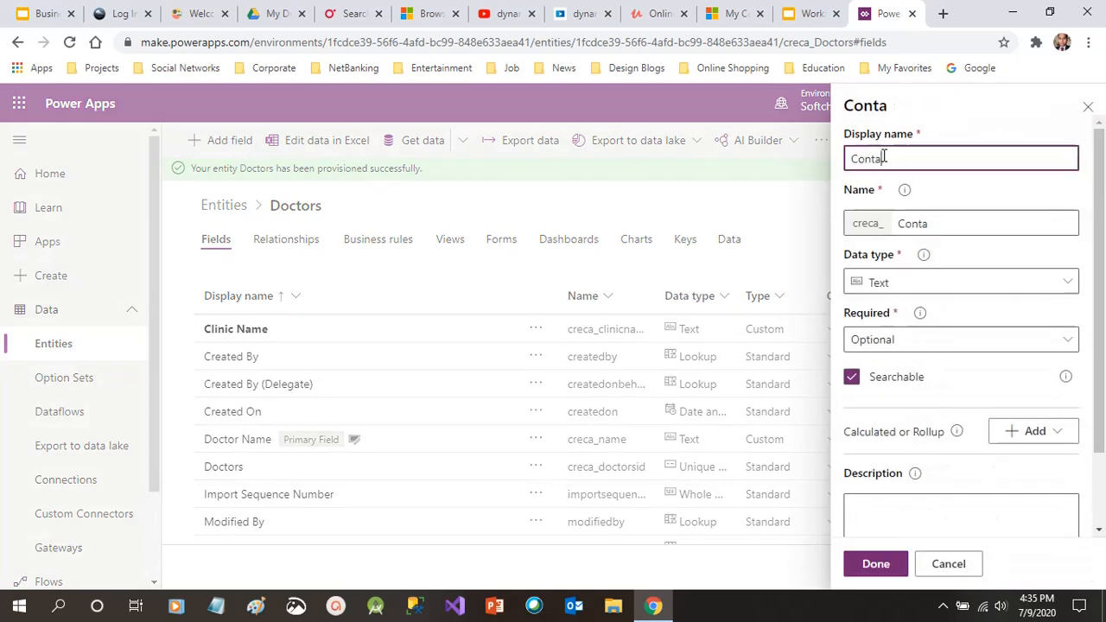
type("ct Number")
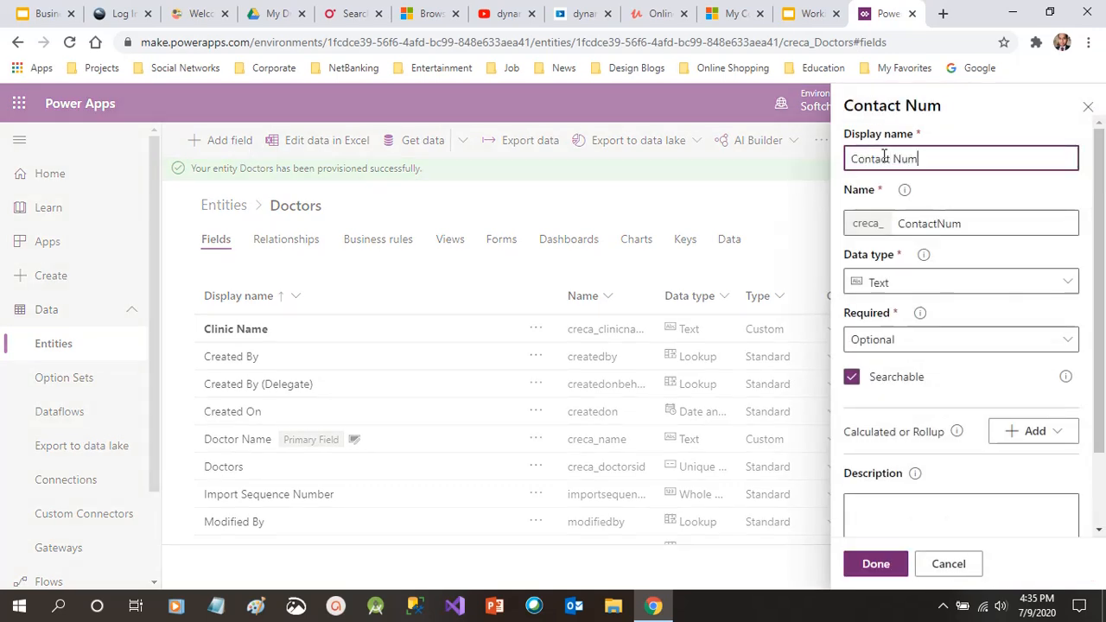
left_click(988, 287)
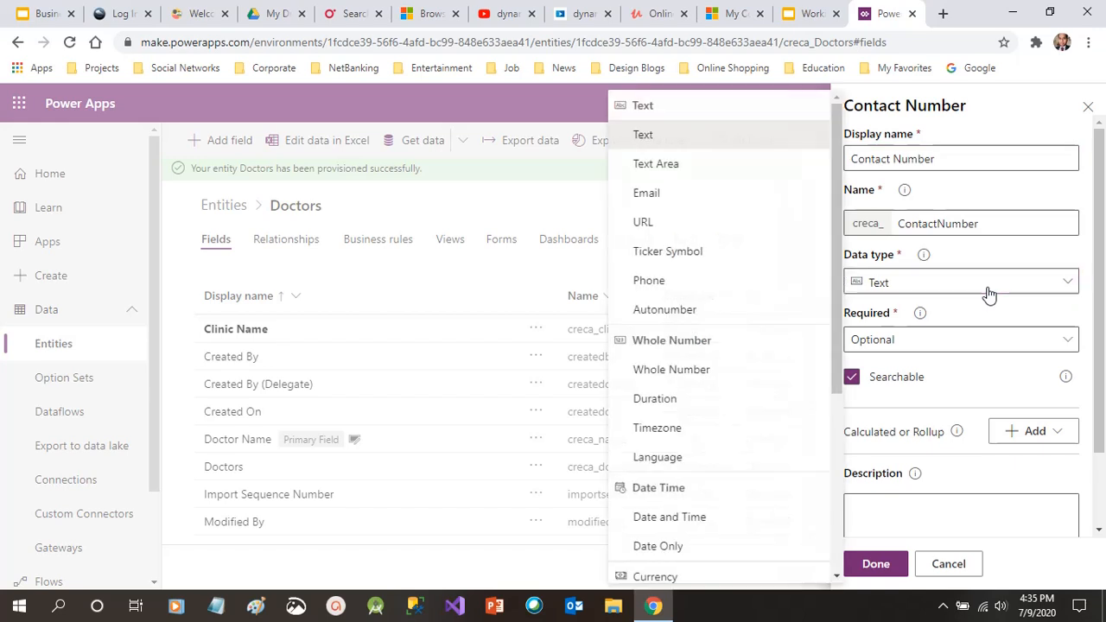
mouse_move(833, 224)
left_mouse_down()
mouse_move(835, 415)
mouse_move(827, 215)
left_mouse_up()
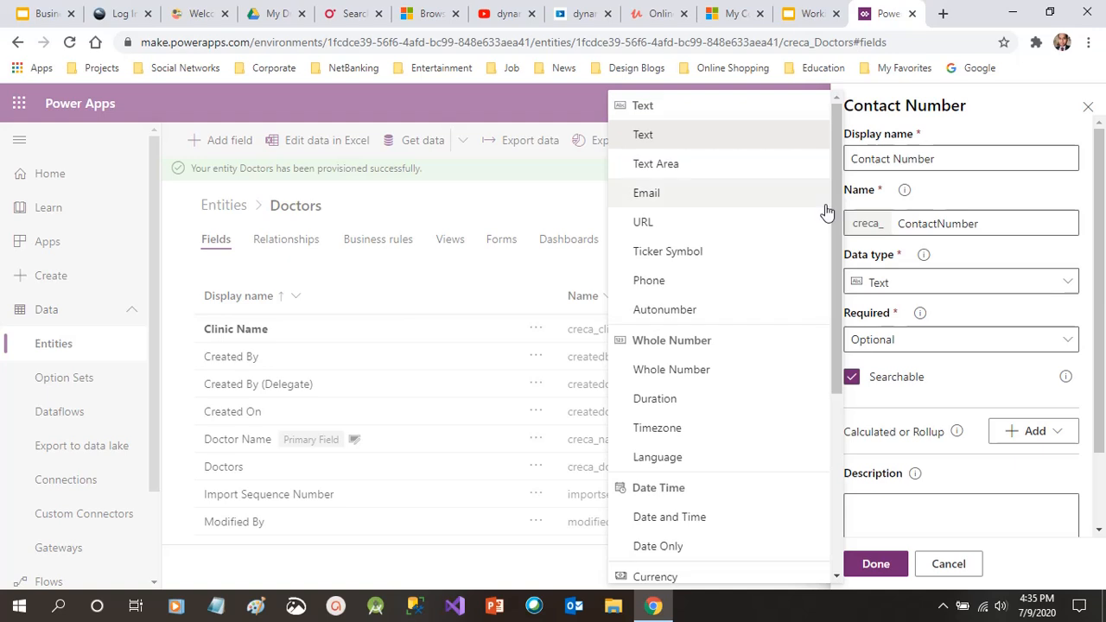
left_click(662, 286)
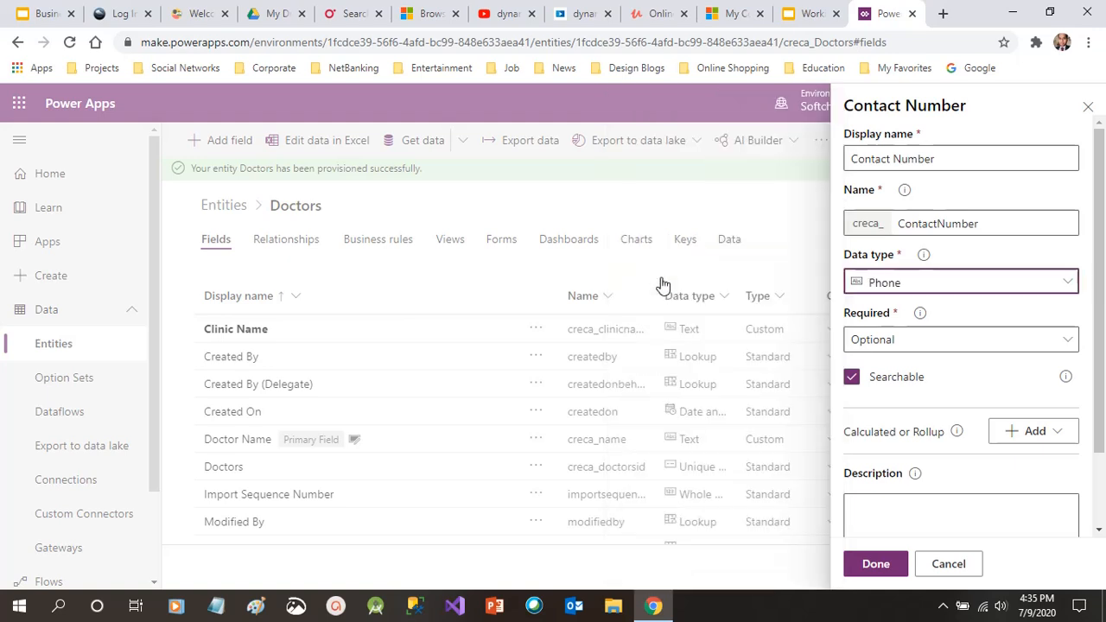
left_click(1025, 346)
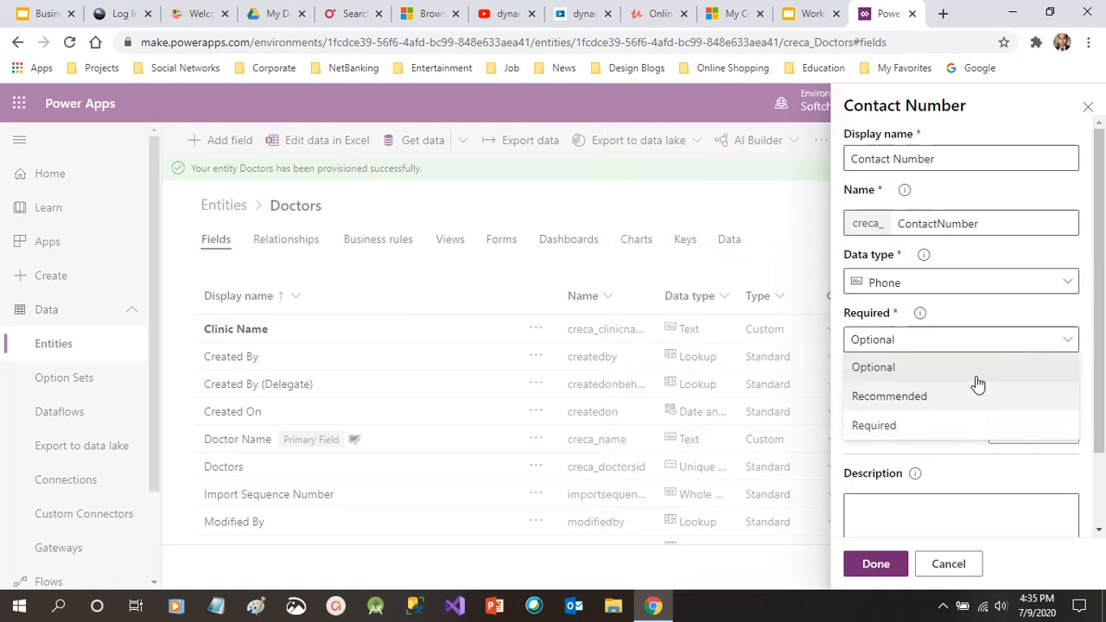
left_click(921, 436)
scroll(1103, 320, "down", 3)
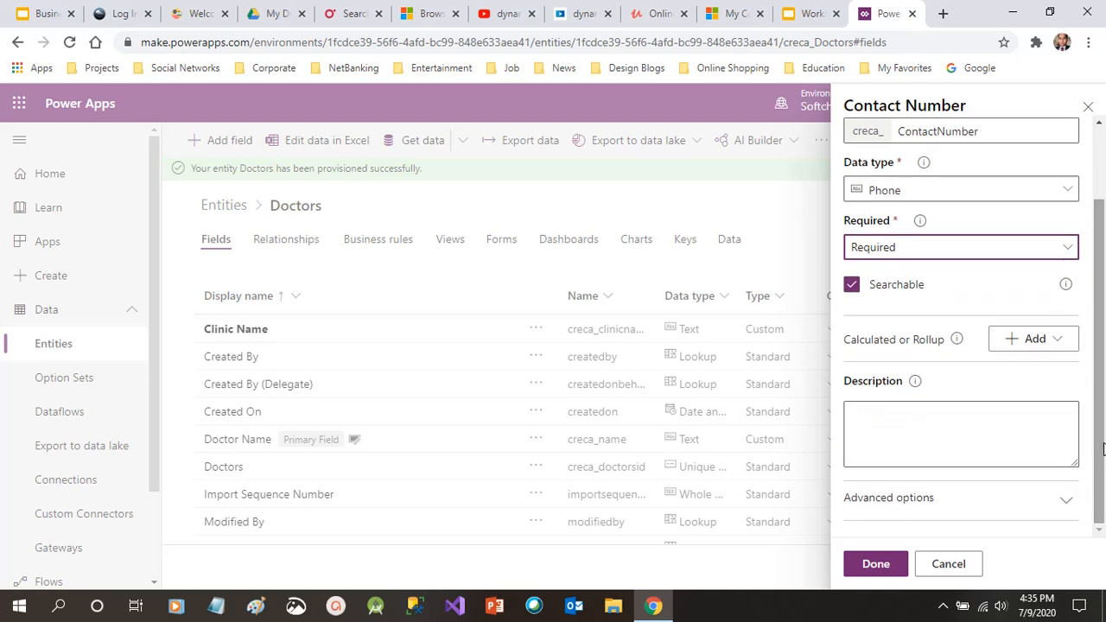
left_click(897, 572)
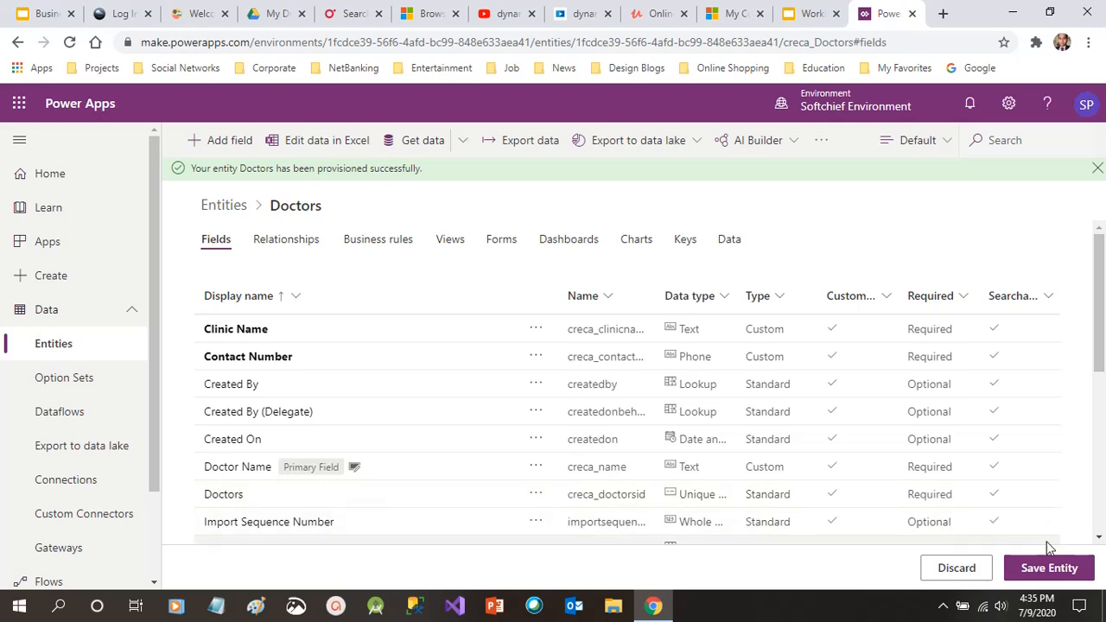
left_click(1048, 569)
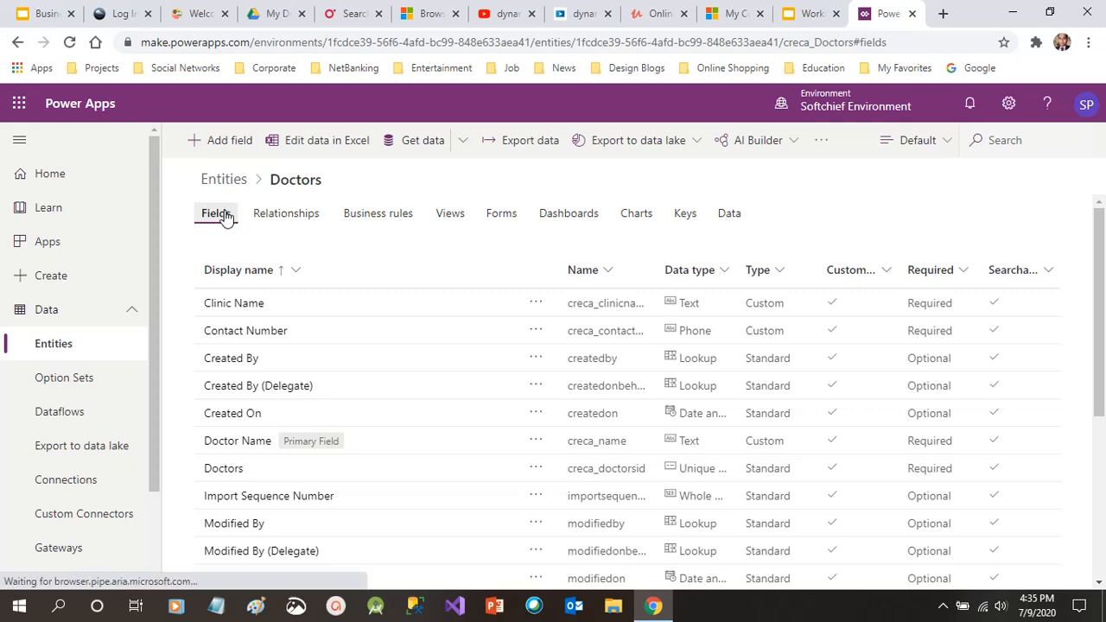
left_click(279, 215)
left_click(372, 216)
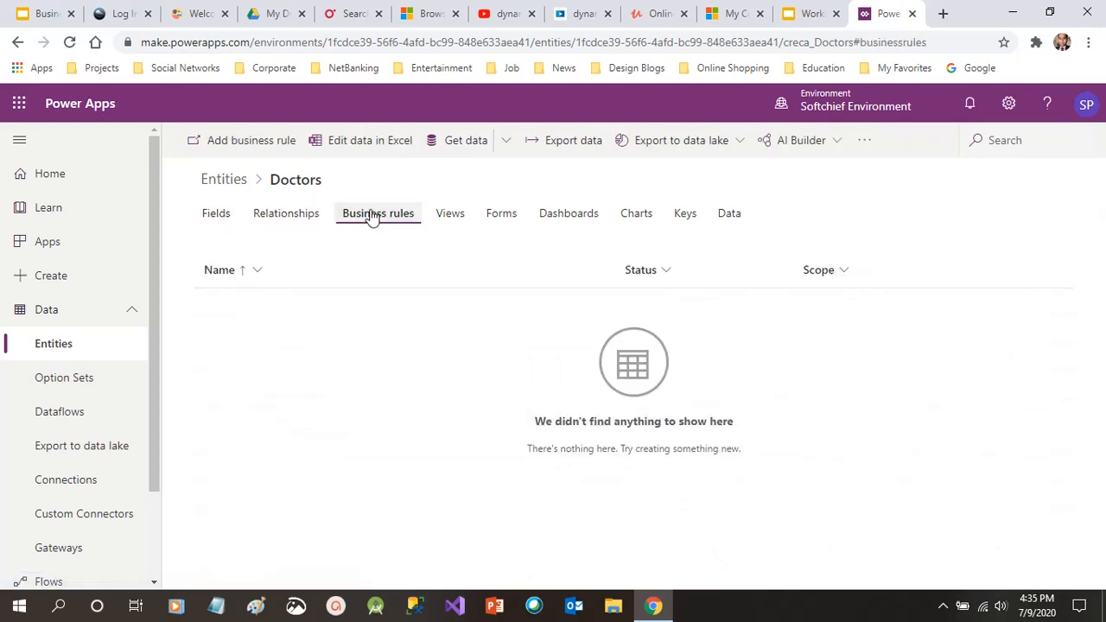
left_click(226, 214)
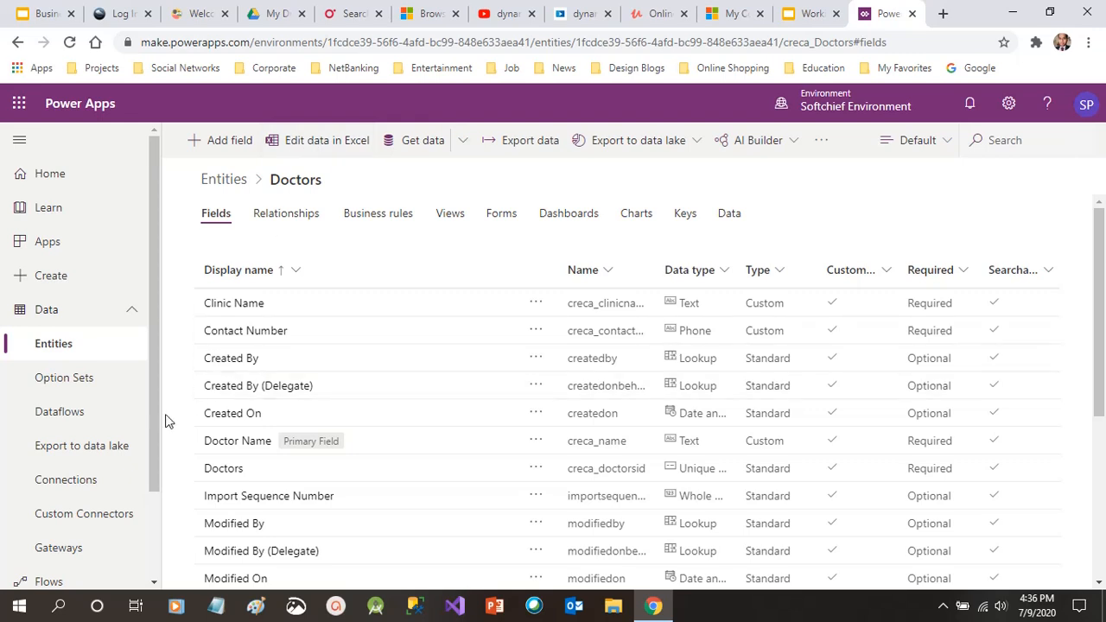
left_click_drag(155, 415, 156, 359)
From the Doctors Data tab, save the Edit in Excel workbook to the Desktop
left_click(730, 215)
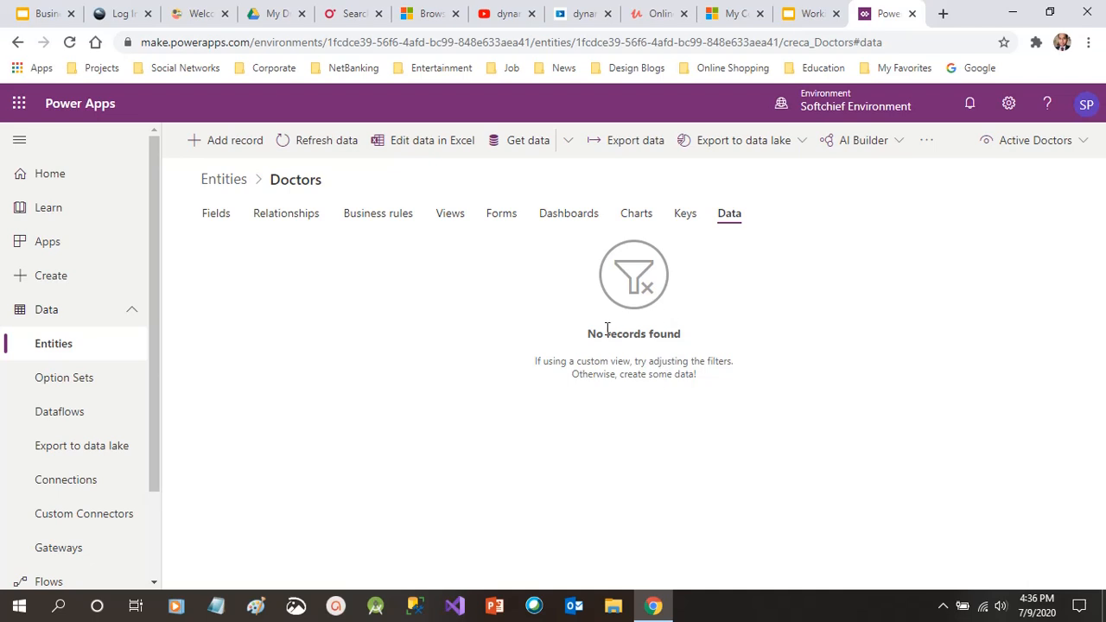
left_click_drag(567, 363, 743, 385)
left_click(548, 330)
left_click(465, 149)
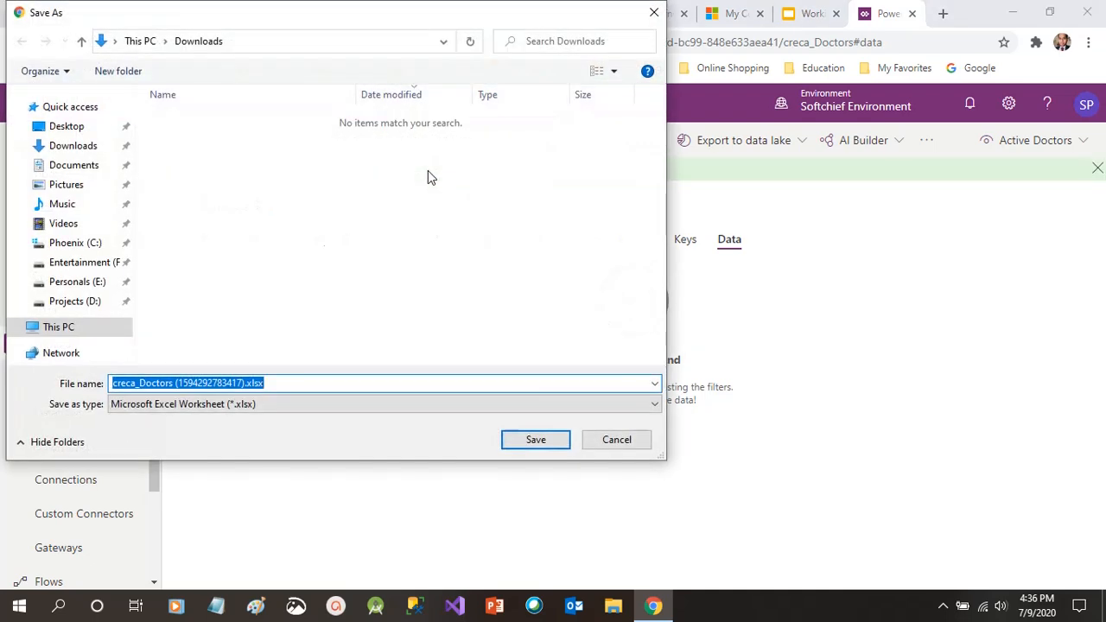
left_click(66, 127)
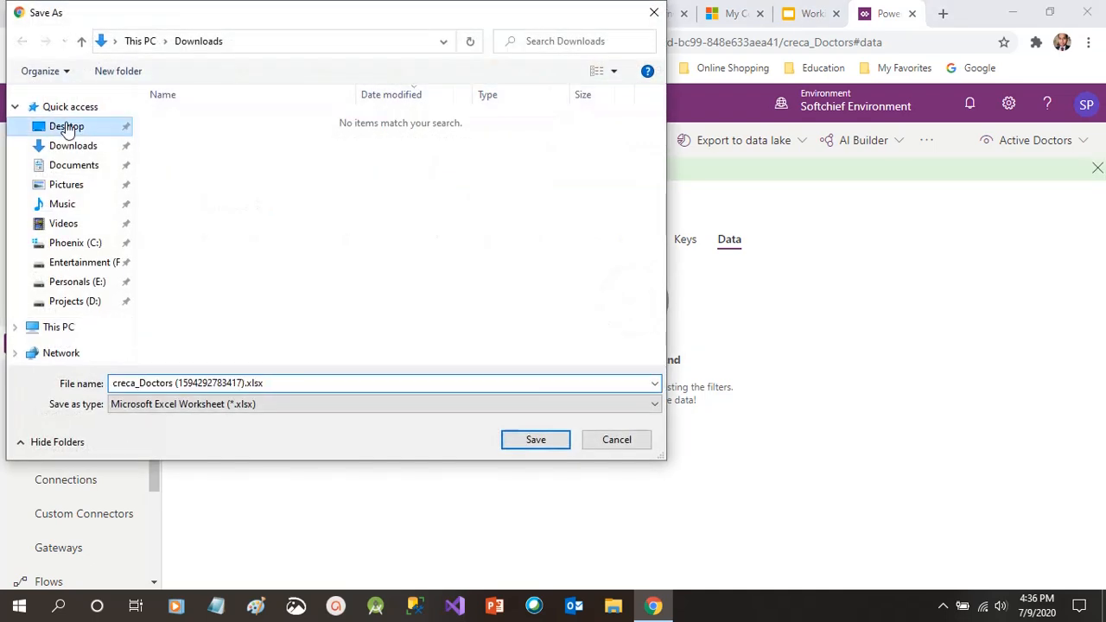
left_click(536, 440)
Open the downloaded creca_Doctors workbook and enable editing out of Protected View
left_click(62, 575)
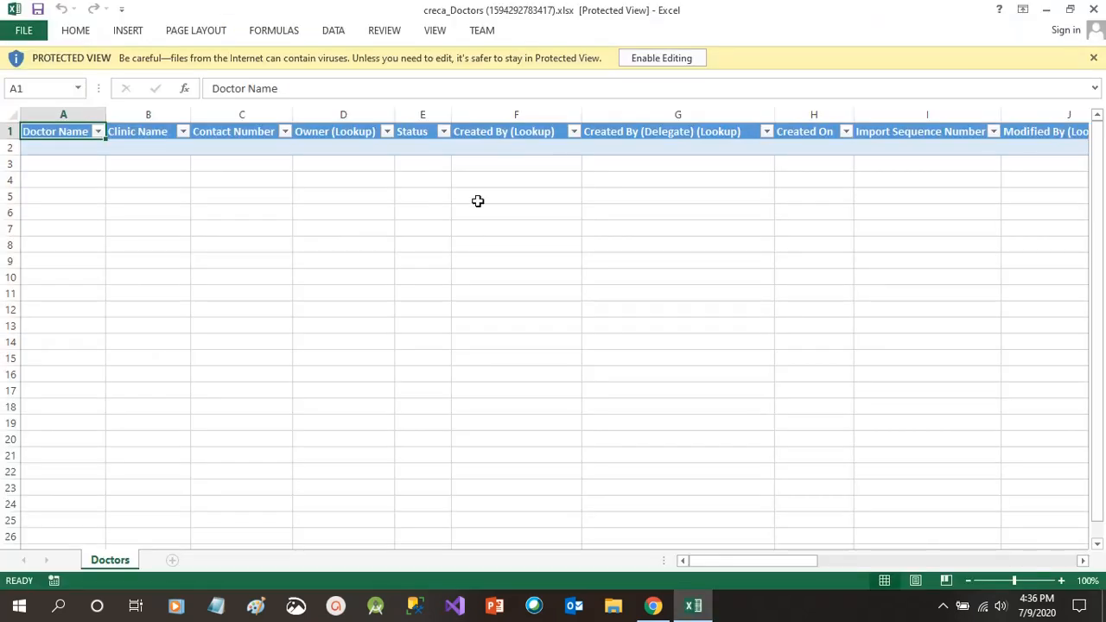
left_click(660, 59)
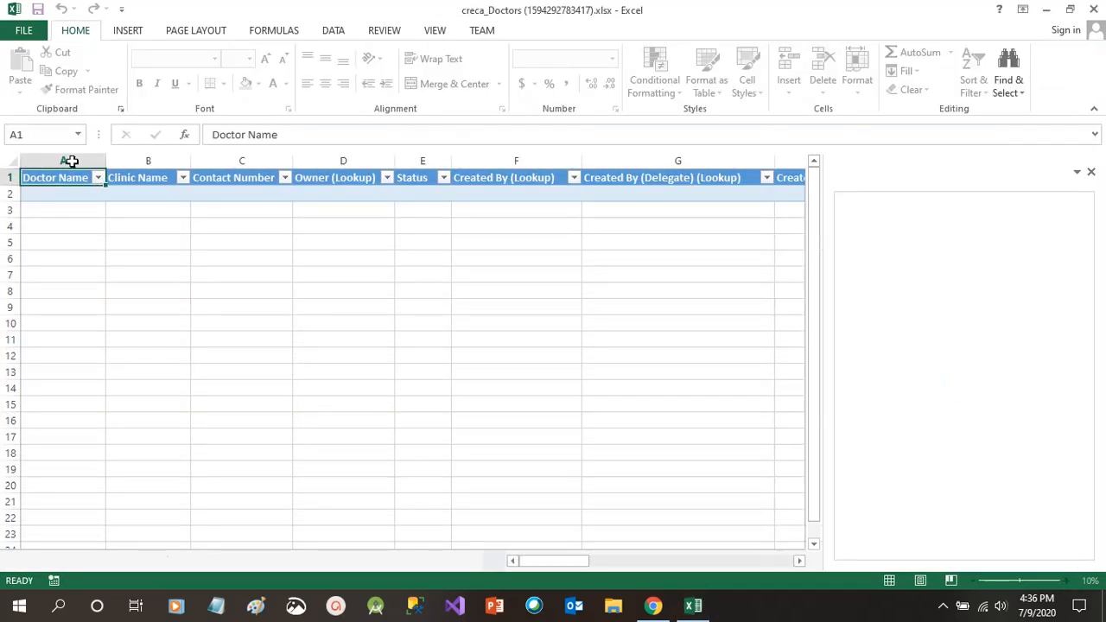
Enter the first doctor's name, clinic KIMS and contact number in row 2
left_click(59, 195)
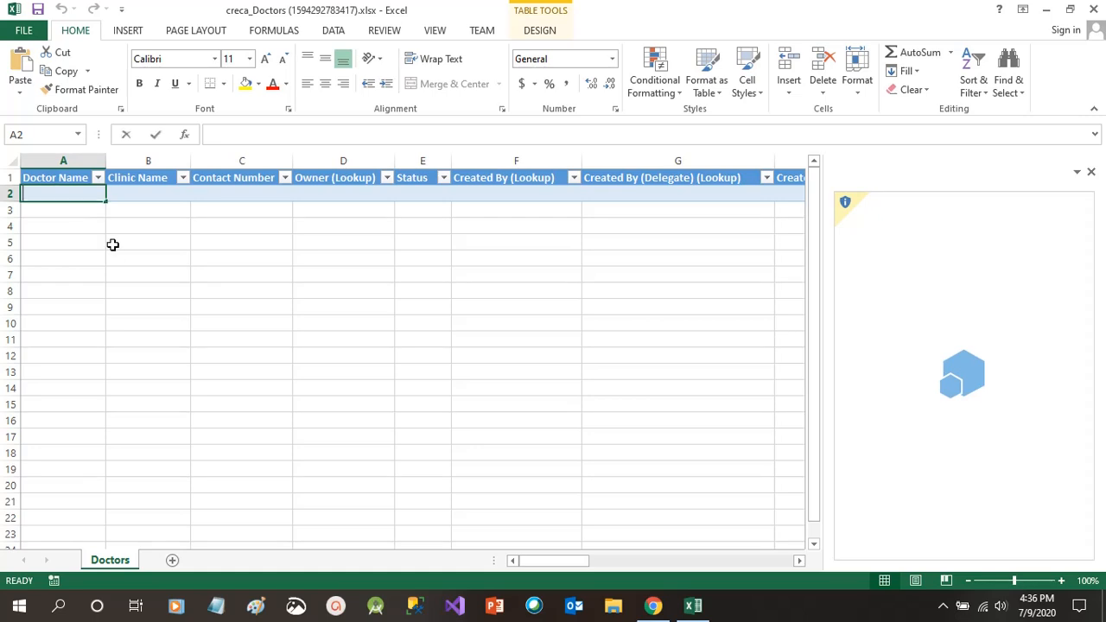
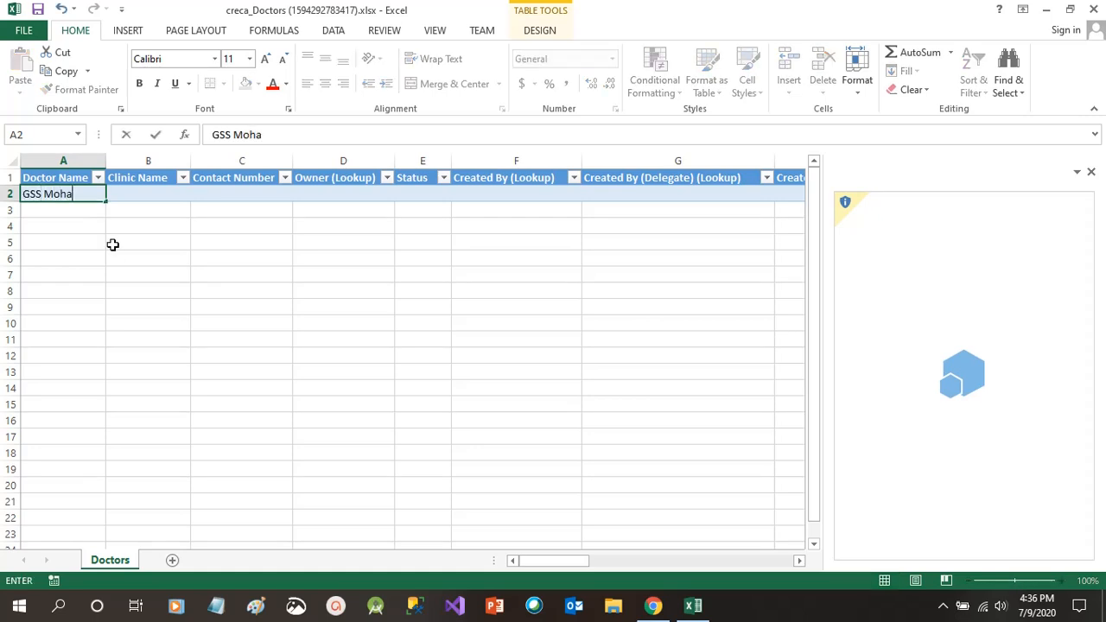
key("Tab")
key("Tab")
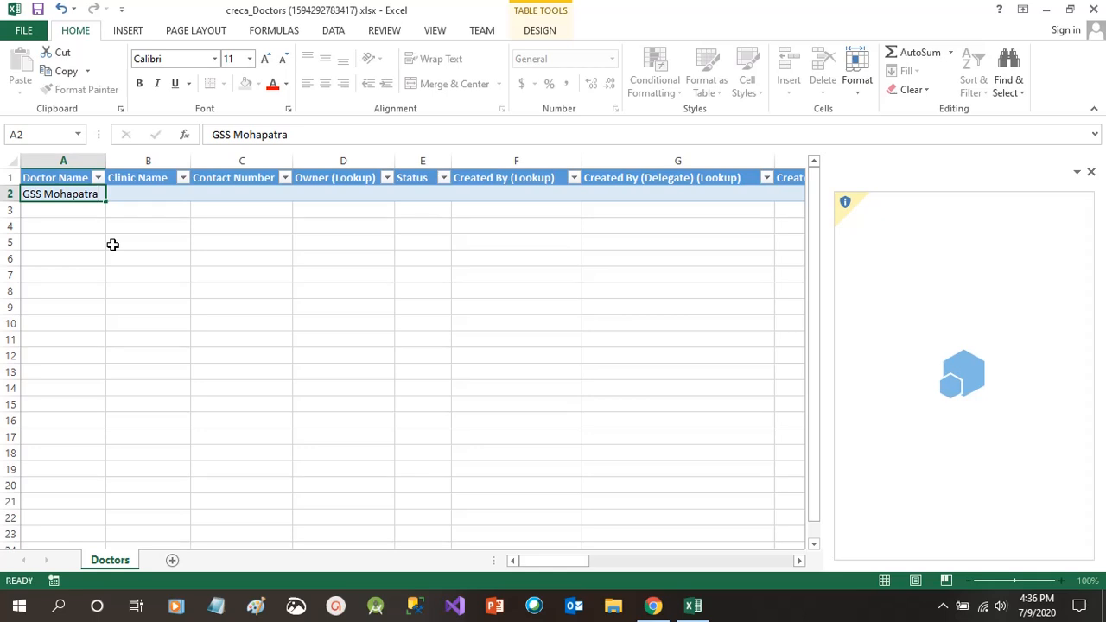
key("shift+Tab")
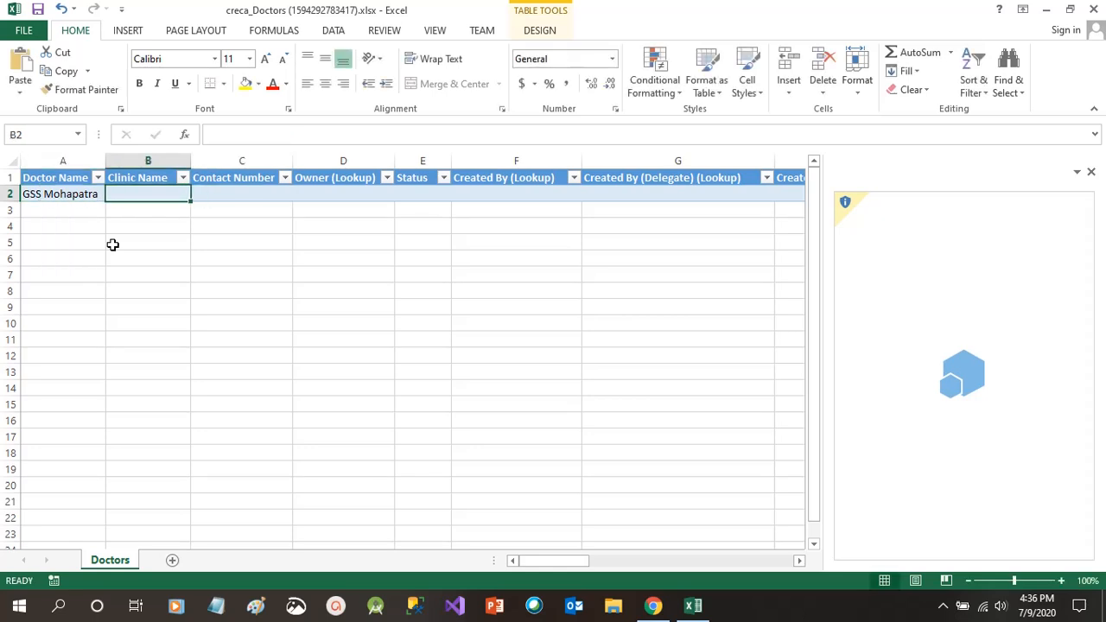
type("KIMS")
key("Tab")
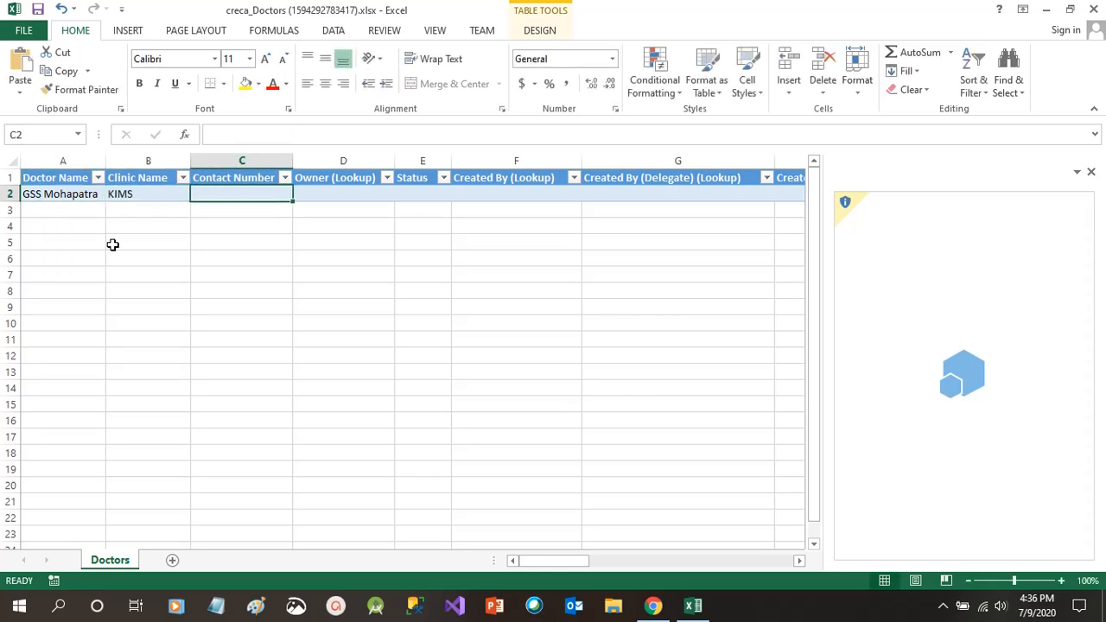
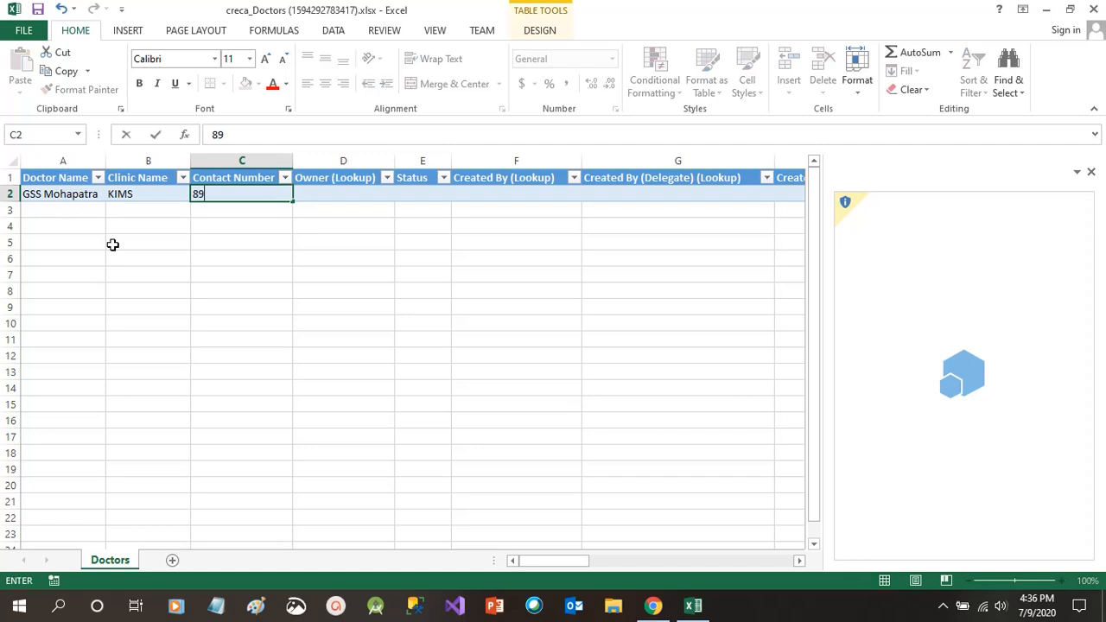
Enter the second doctor's name, clinic SUM and contact number in row 3, then save
left_click(77, 212)
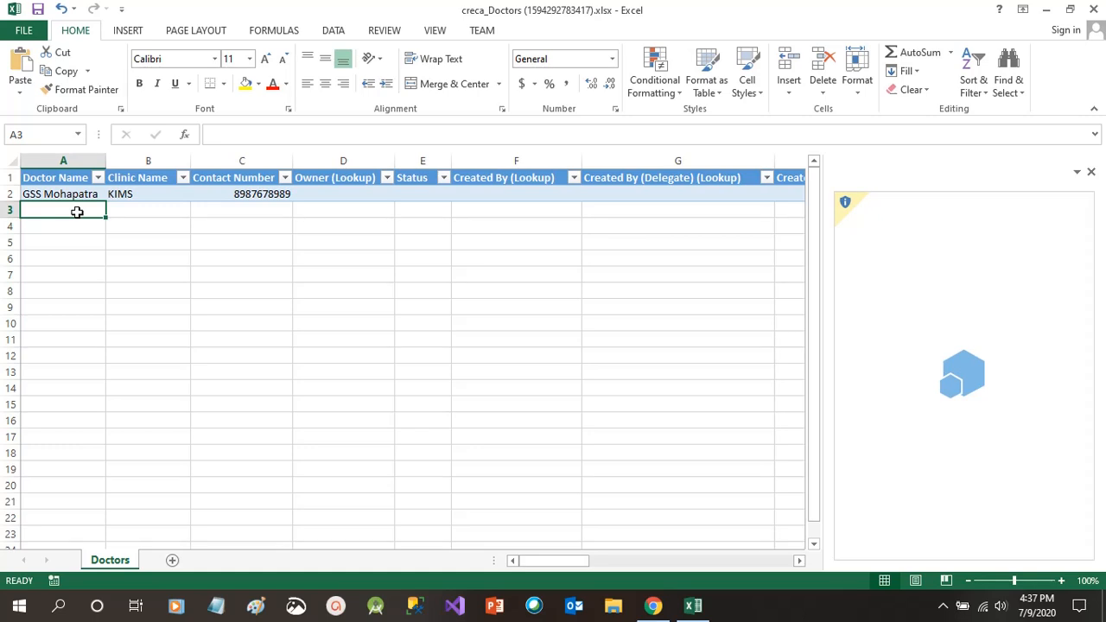
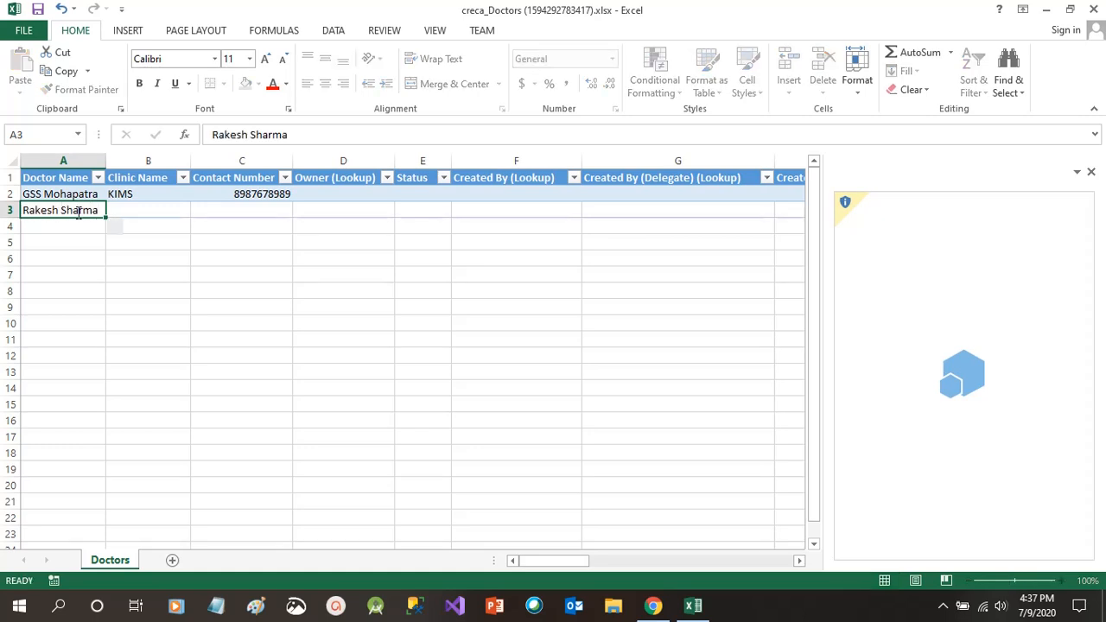
key("Tab")
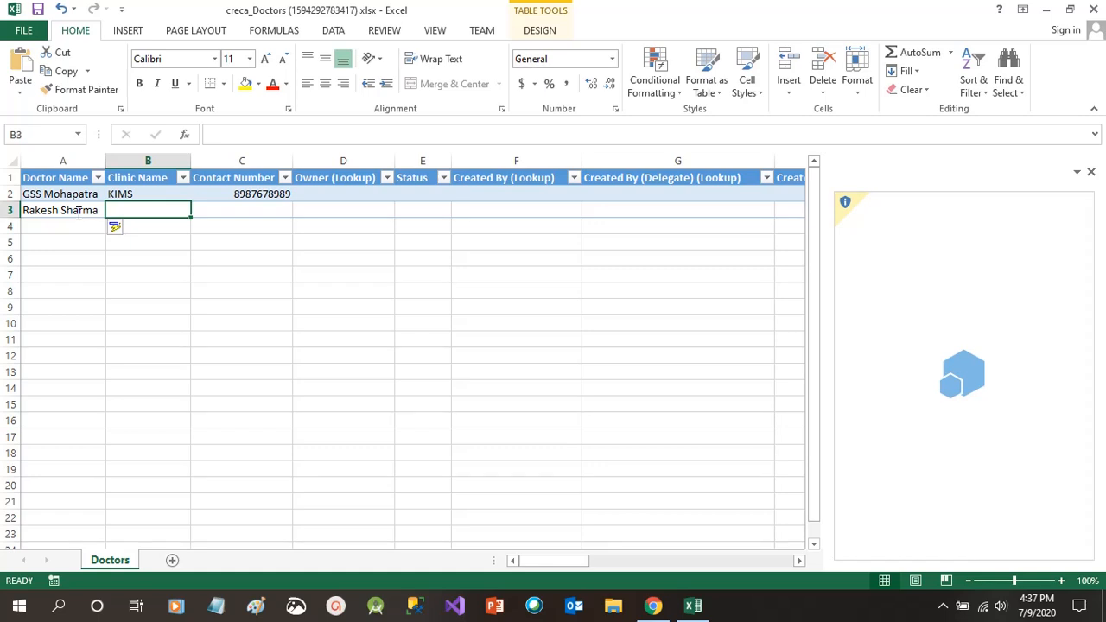
type("SUM")
key("Tab")
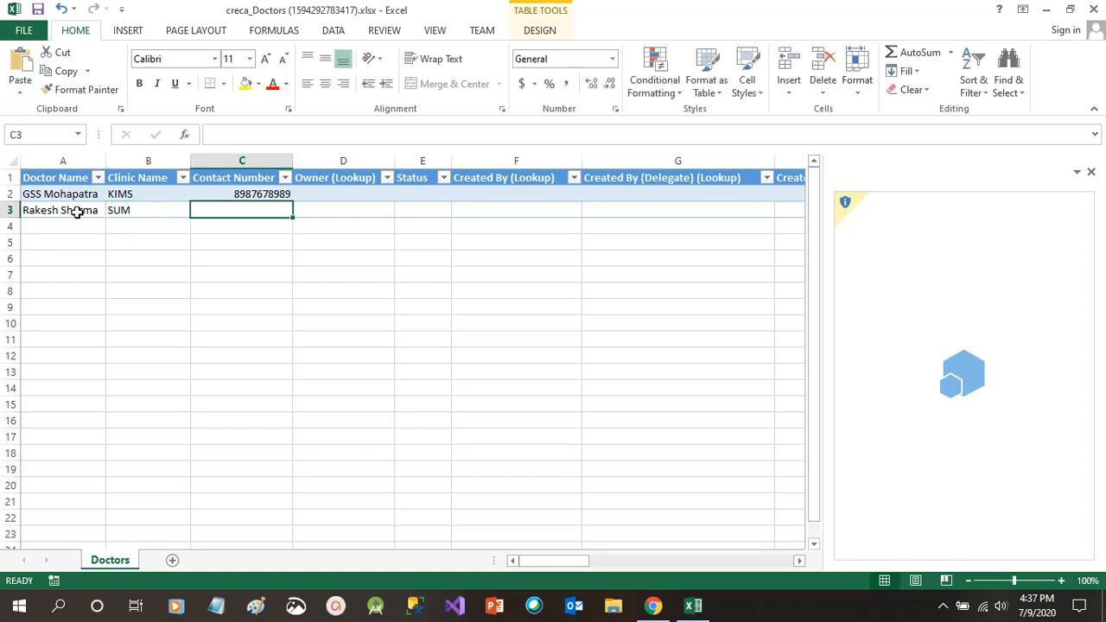
type("2323232")
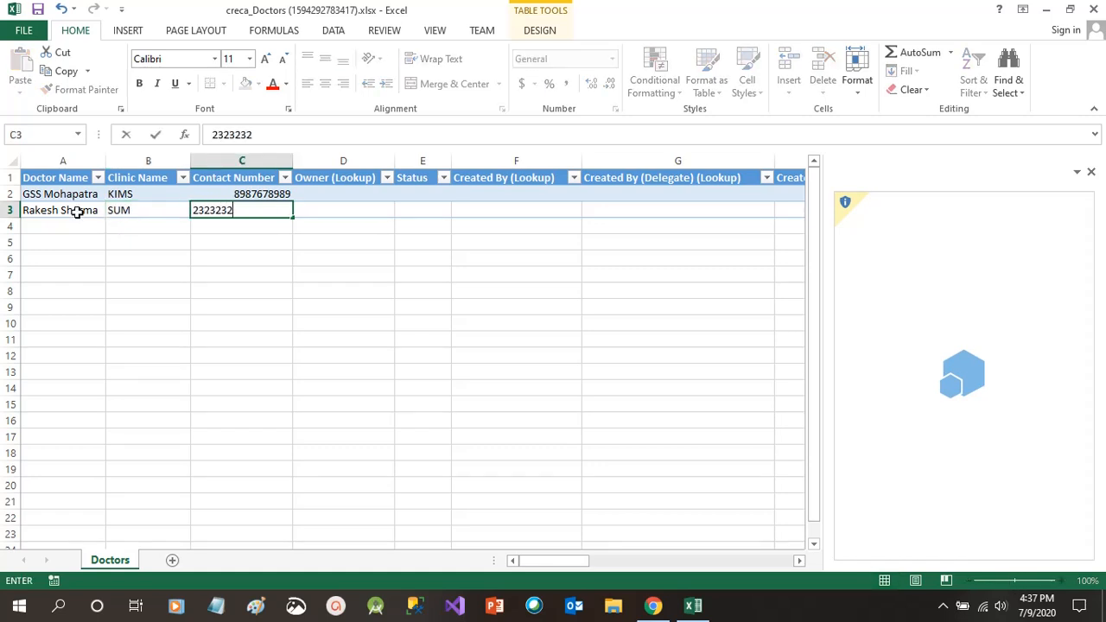
type("323")
left_click(168, 333)
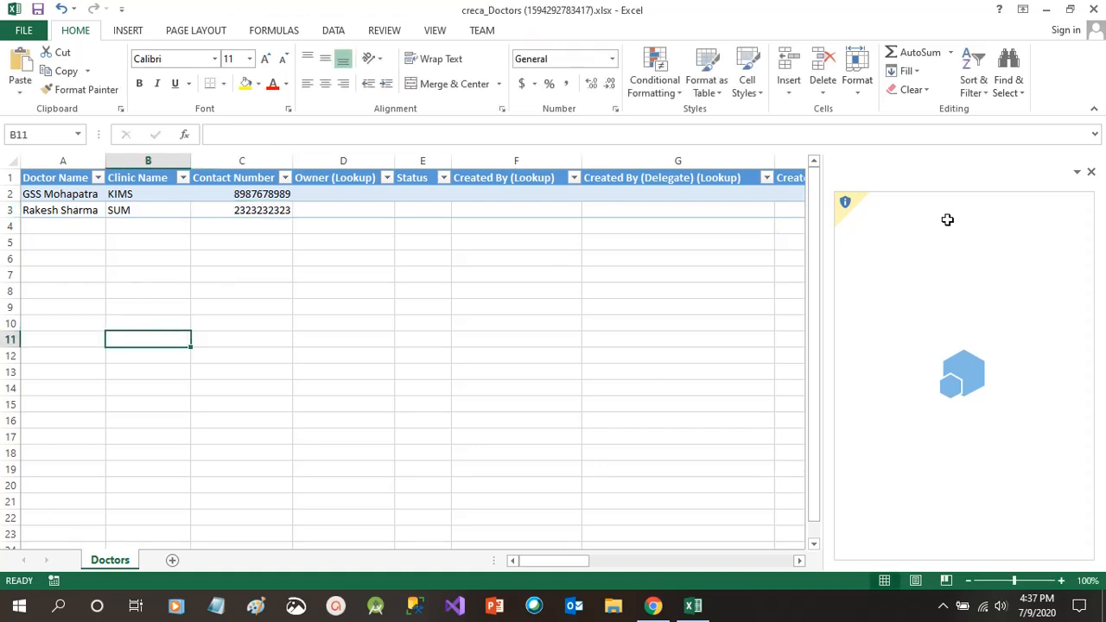
left_click(1091, 172)
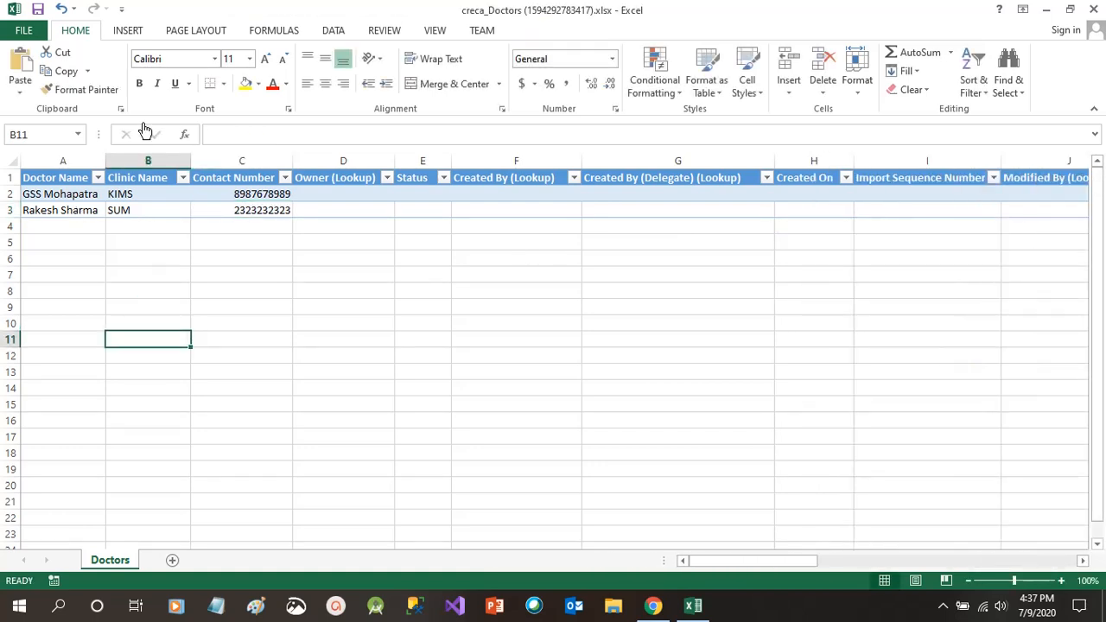
left_click(38, 9)
Close Excel and start Get data on the Doctors entity in Power Apps
left_click(1094, 10)
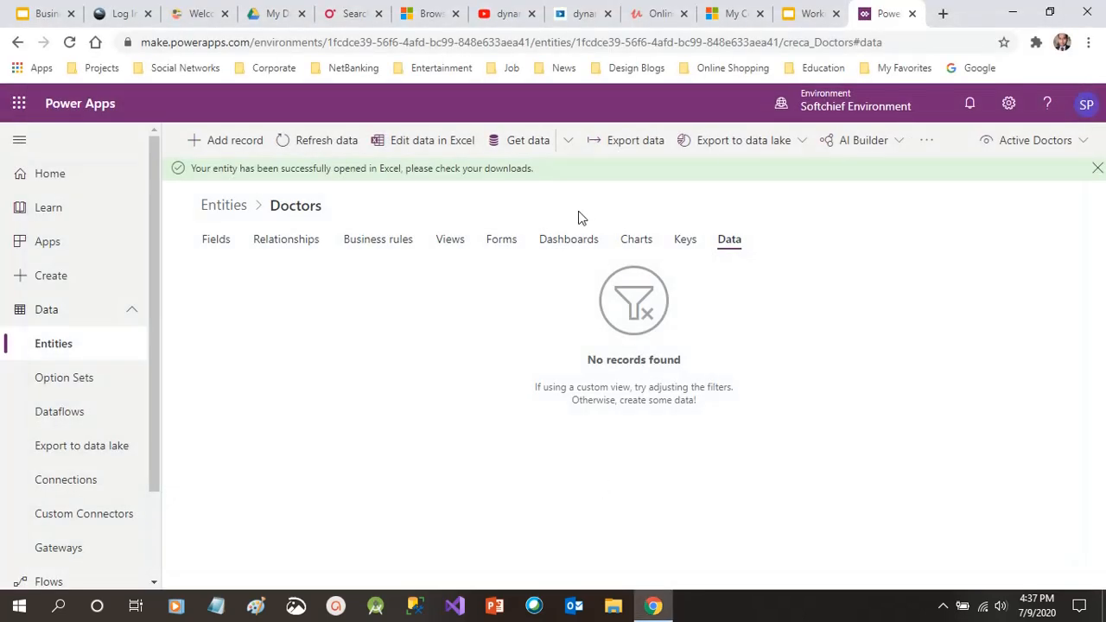
left_click(523, 143)
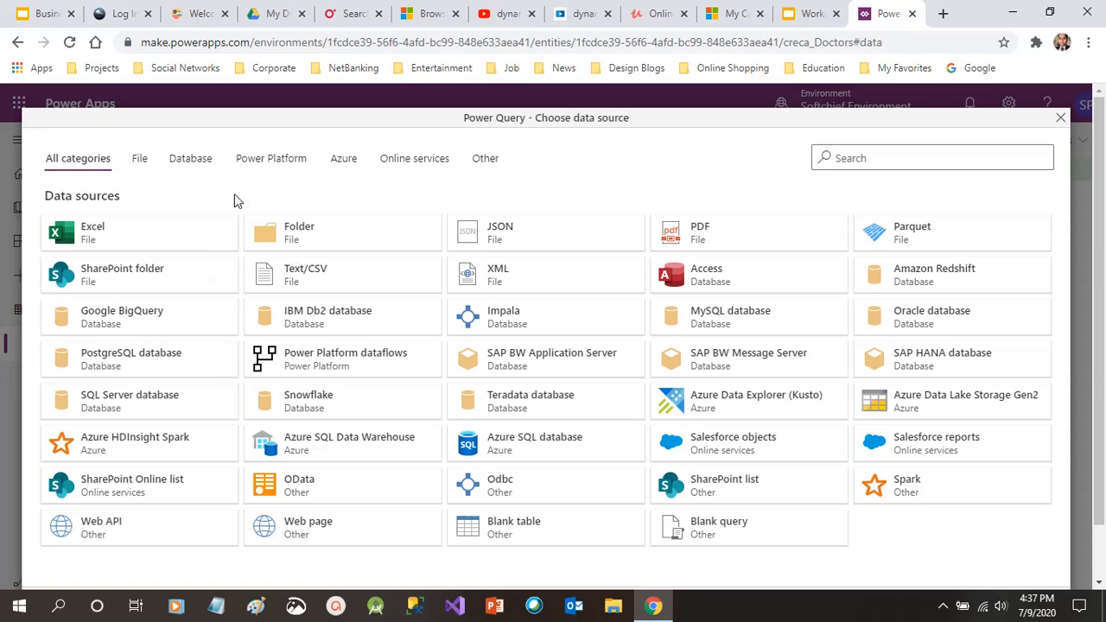
Browse the data source categories, then choose Excel from the File sources
left_click(145, 162)
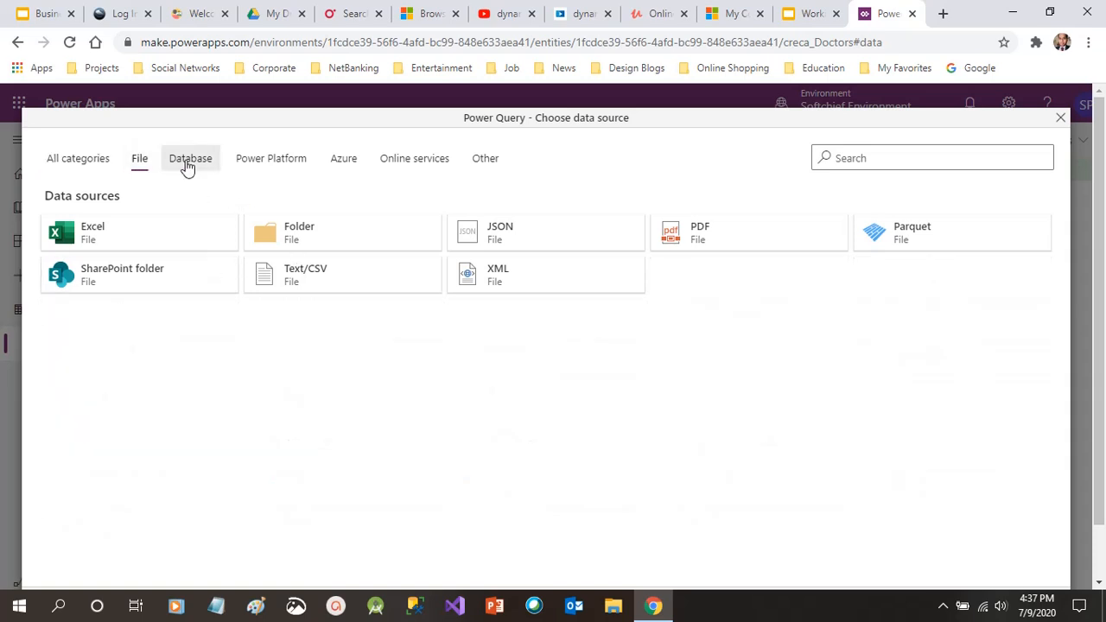
left_click(188, 164)
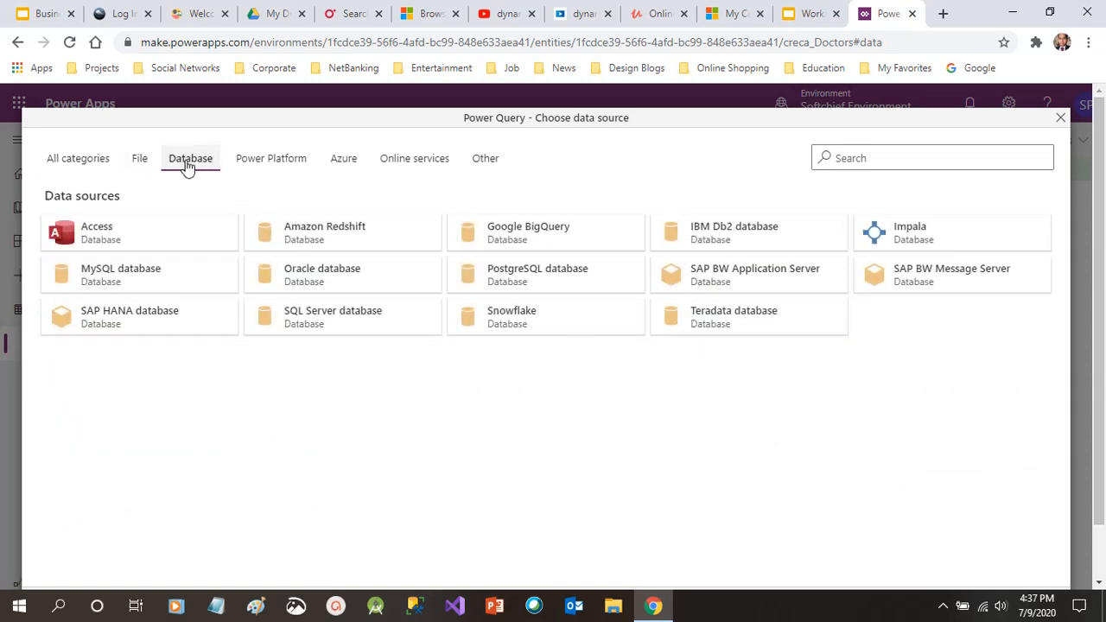
left_click(259, 156)
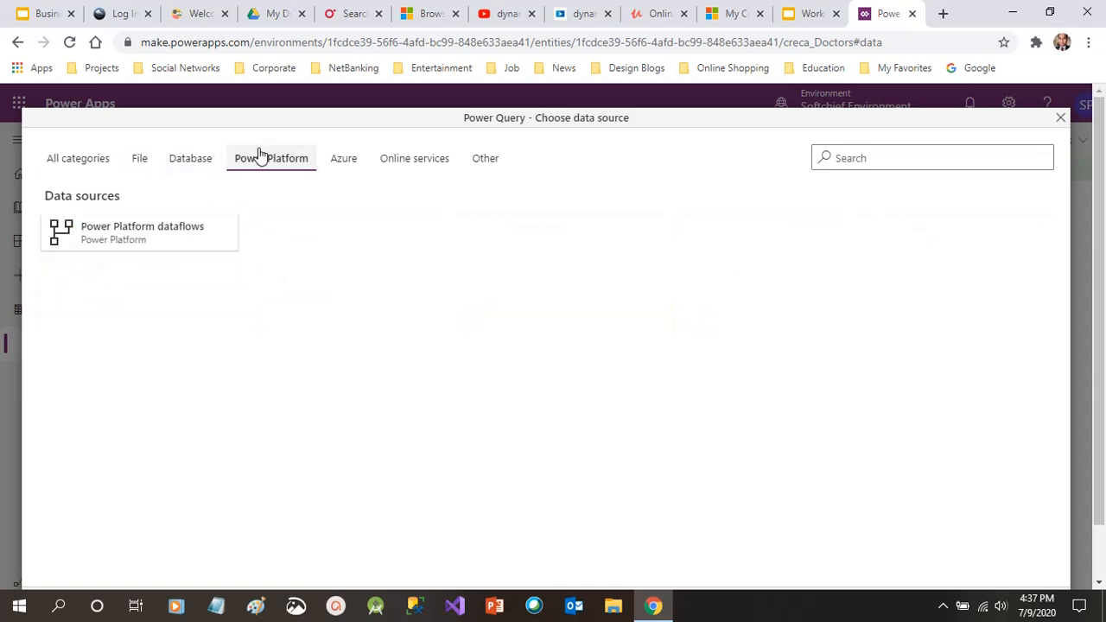
left_click(346, 164)
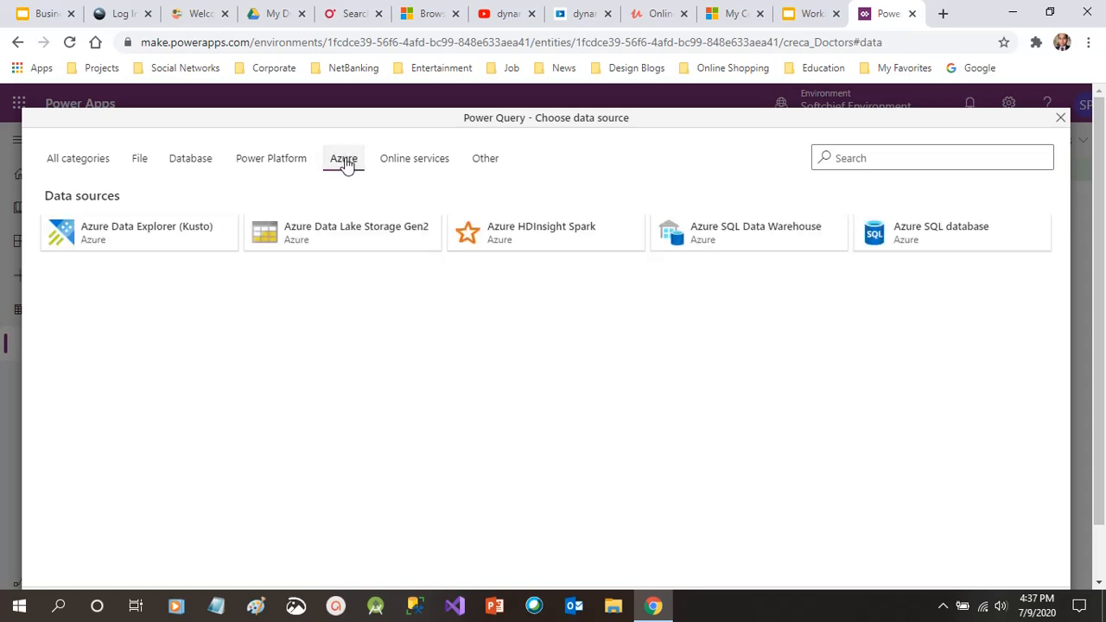
left_click(395, 162)
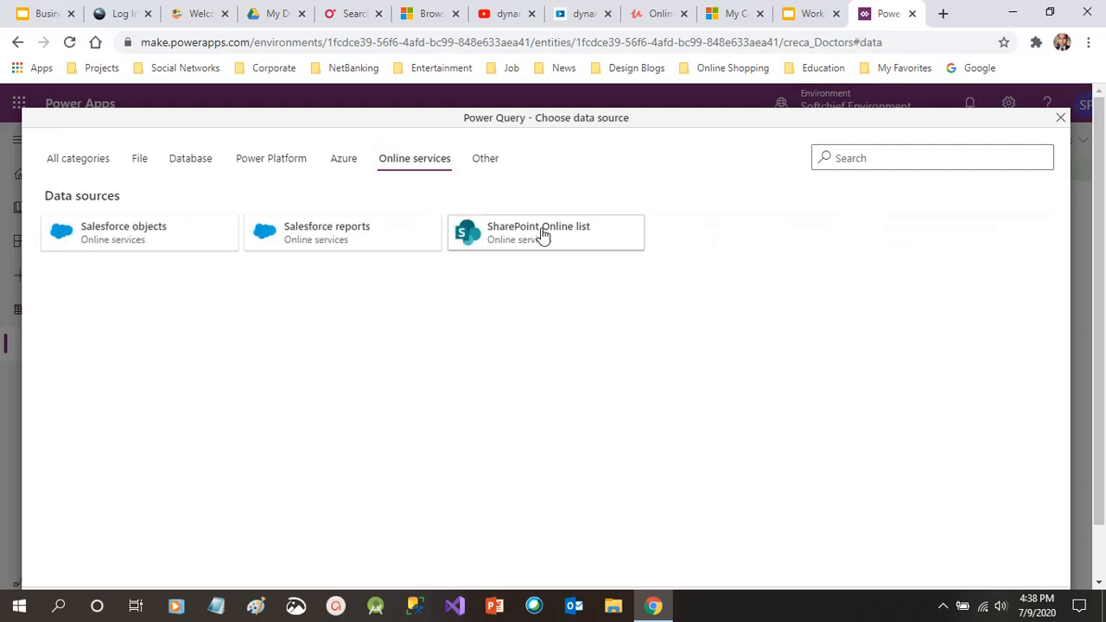
left_click(491, 169)
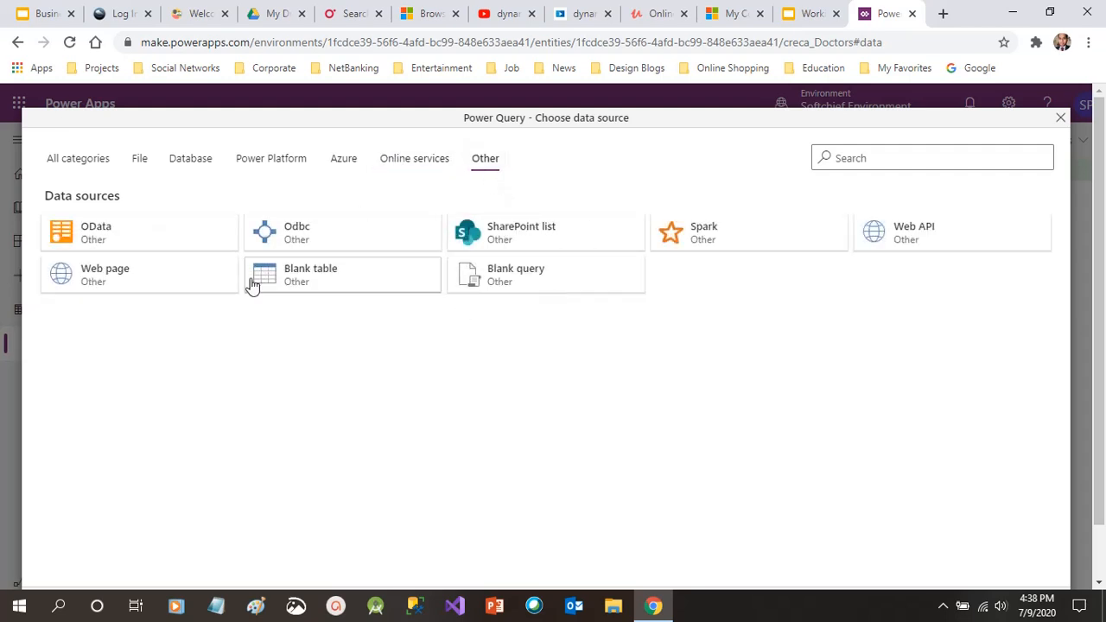
left_click(101, 165)
left_click(129, 162)
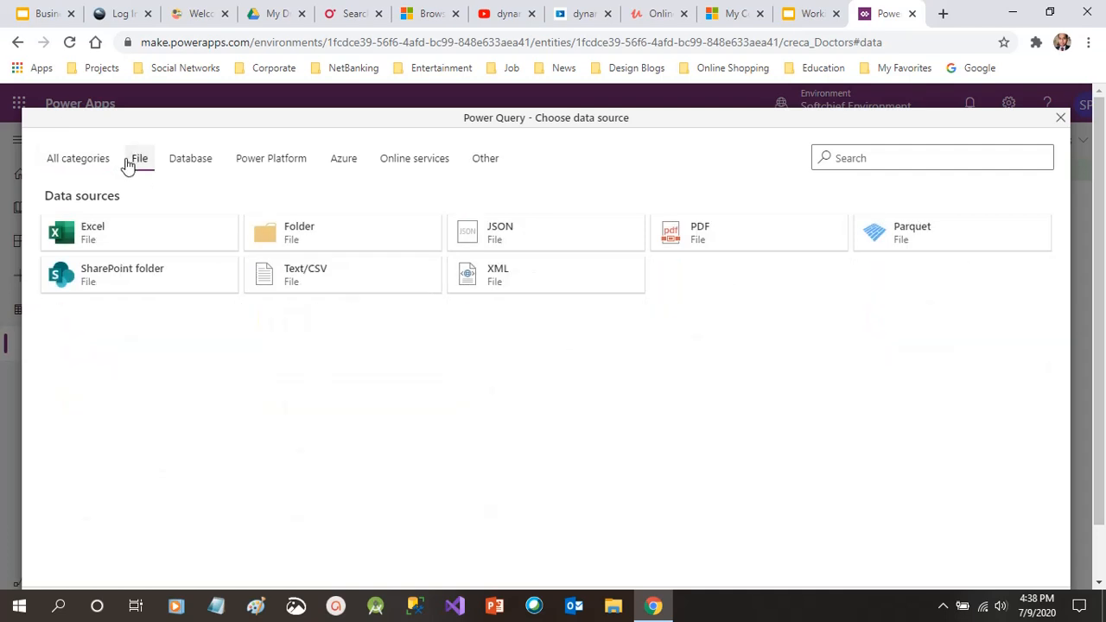
left_click(128, 231)
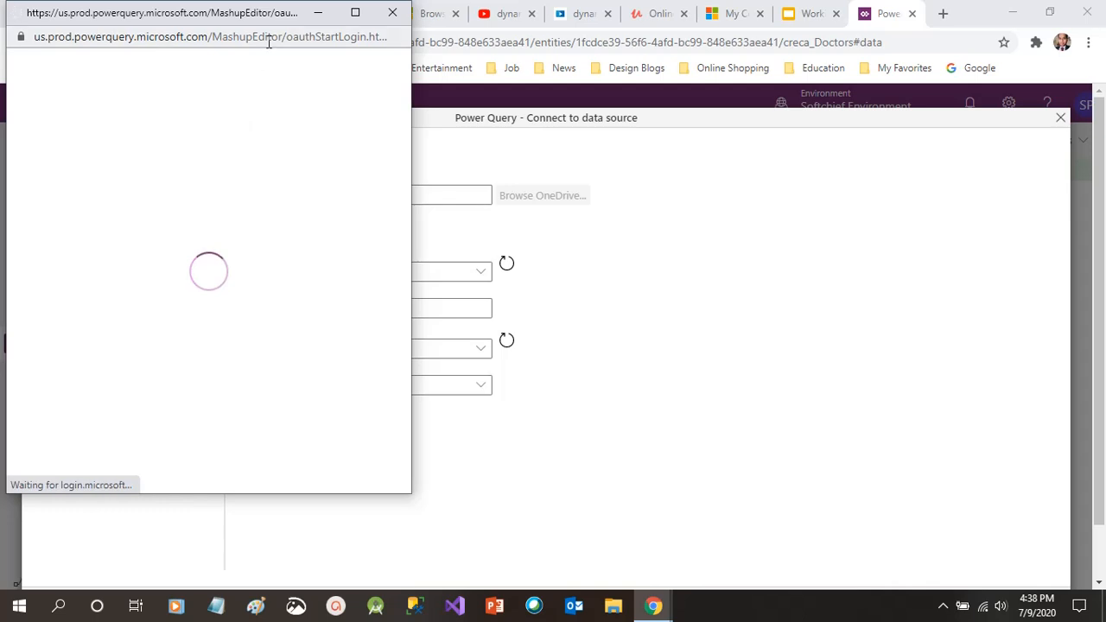
Dismiss the Microsoft sign-in window and close the Excel connection dialog
left_click_drag(268, 19, 653, 154)
left_click_drag(653, 154, 848, 83)
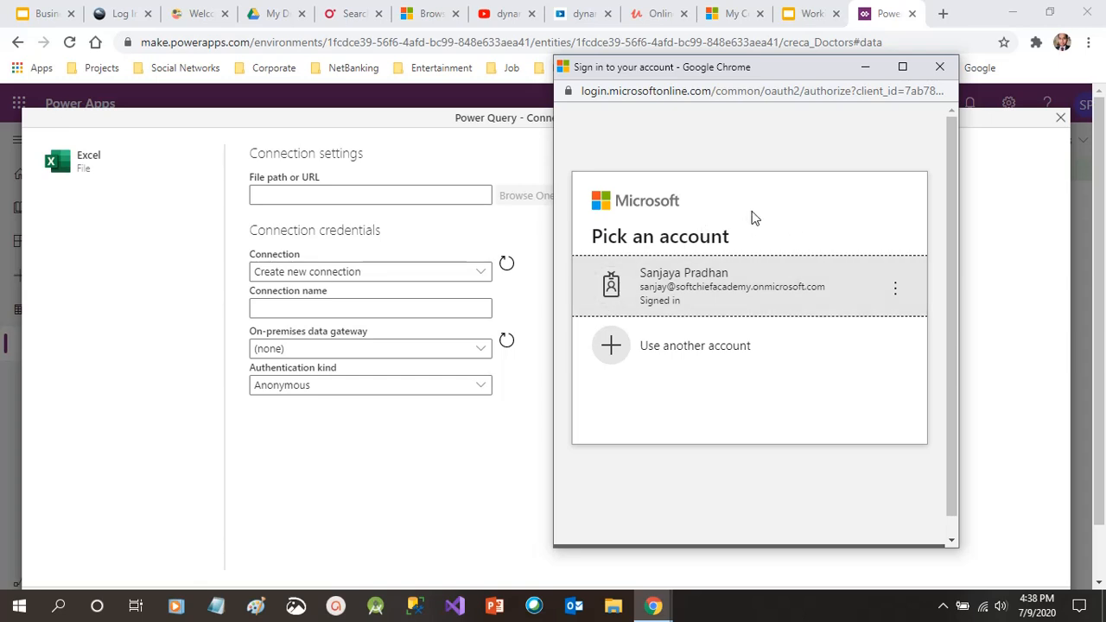
left_click(940, 66)
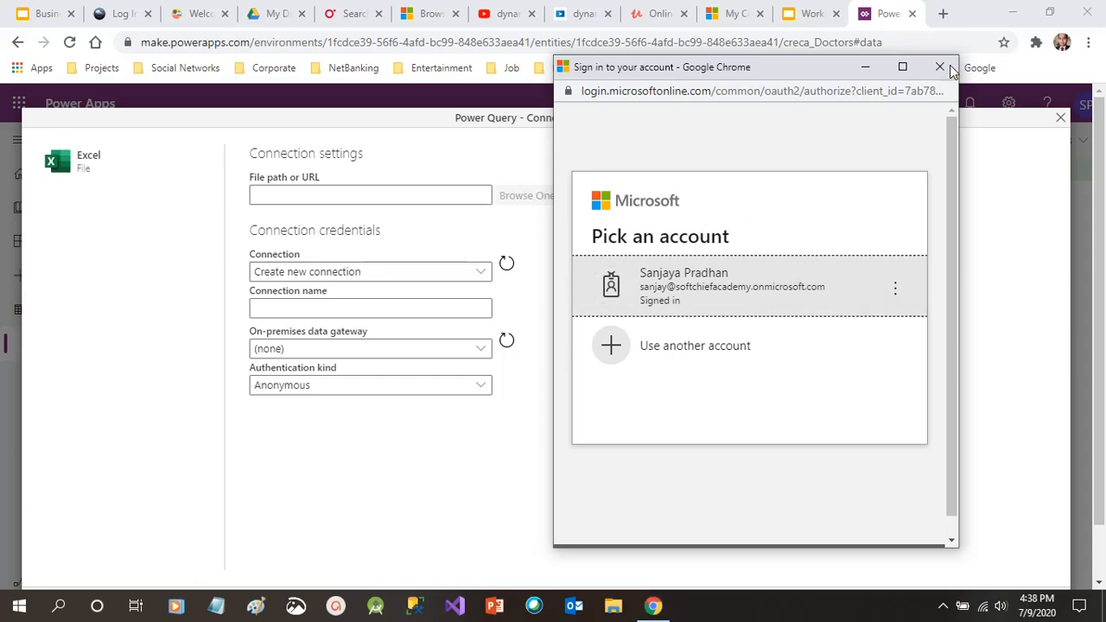
left_click(1061, 119)
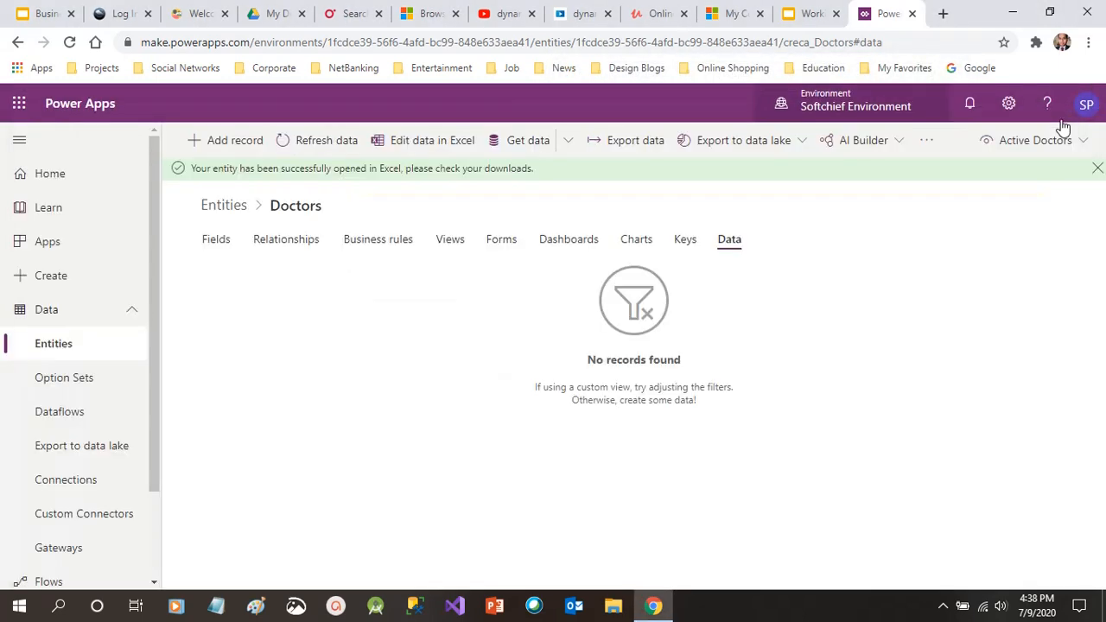
Start Get data, view Folder's connection settings, then go back to the source list
left_click(517, 141)
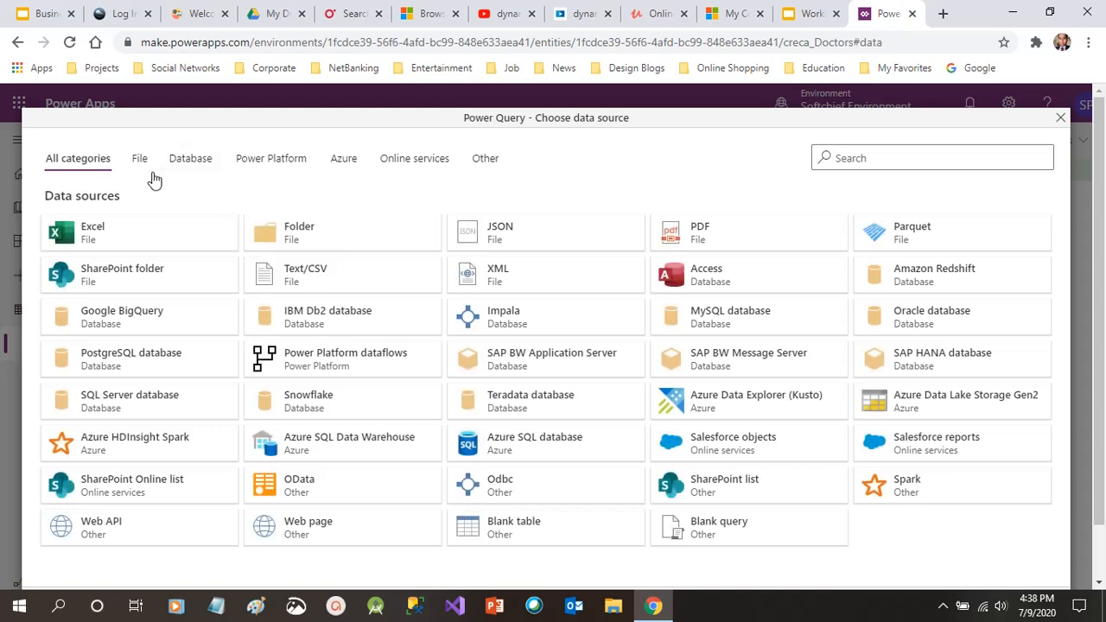
left_click(316, 232)
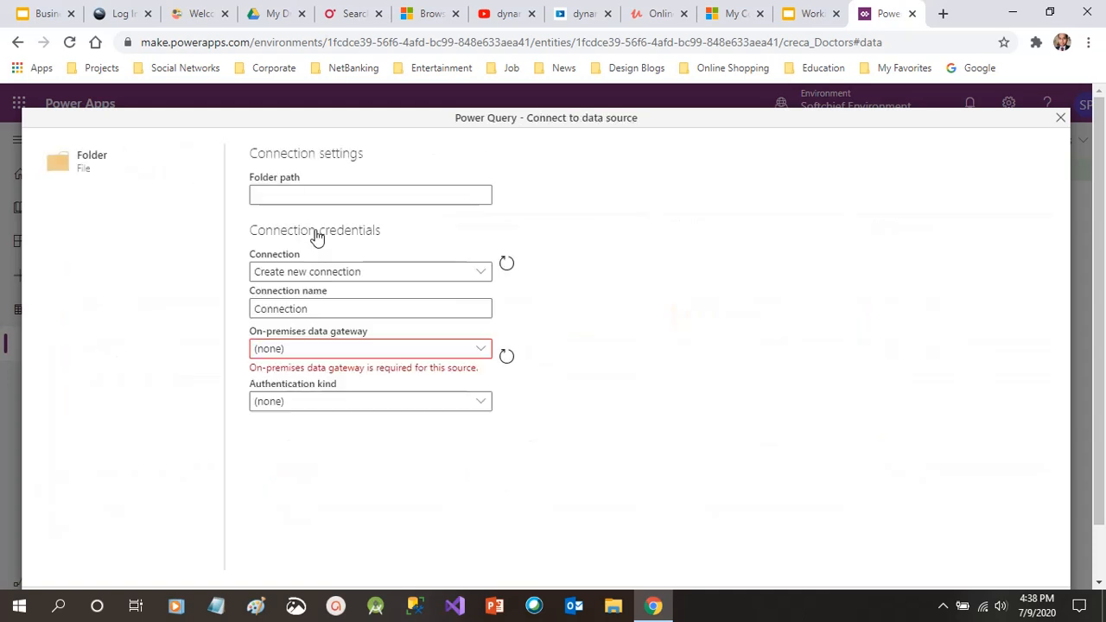
left_click(369, 193)
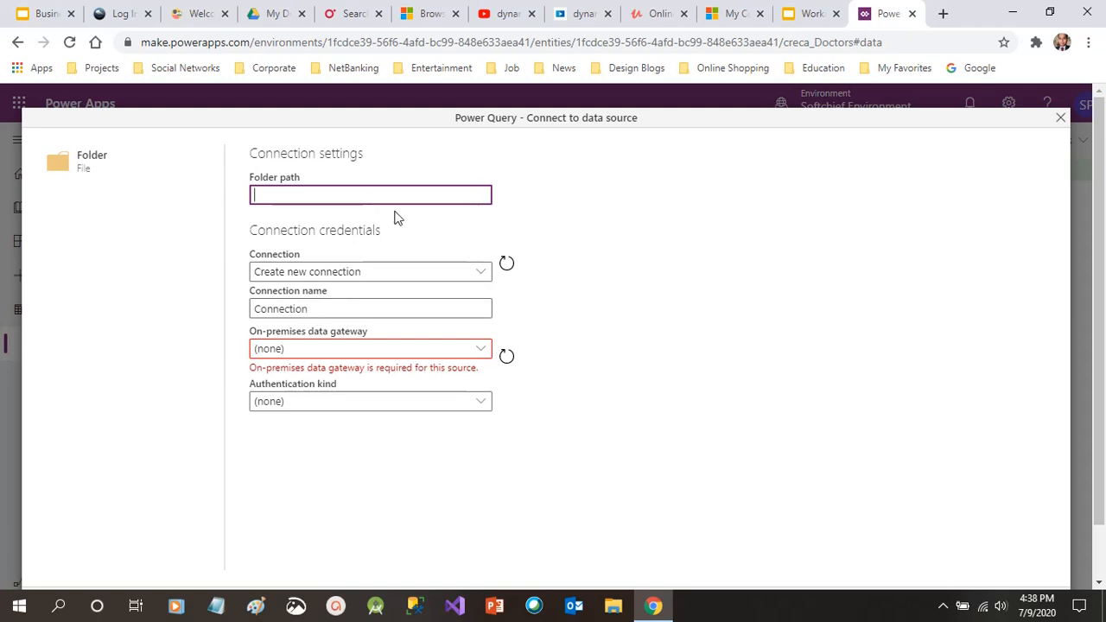
left_click(100, 162)
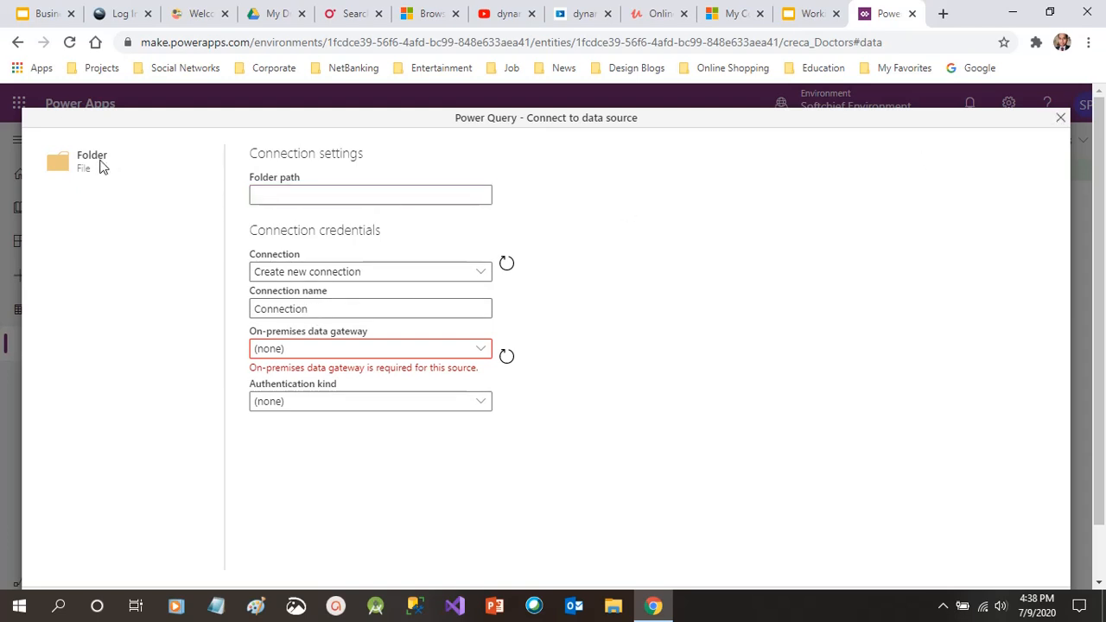
left_click_drag(1103, 273, 1105, 327)
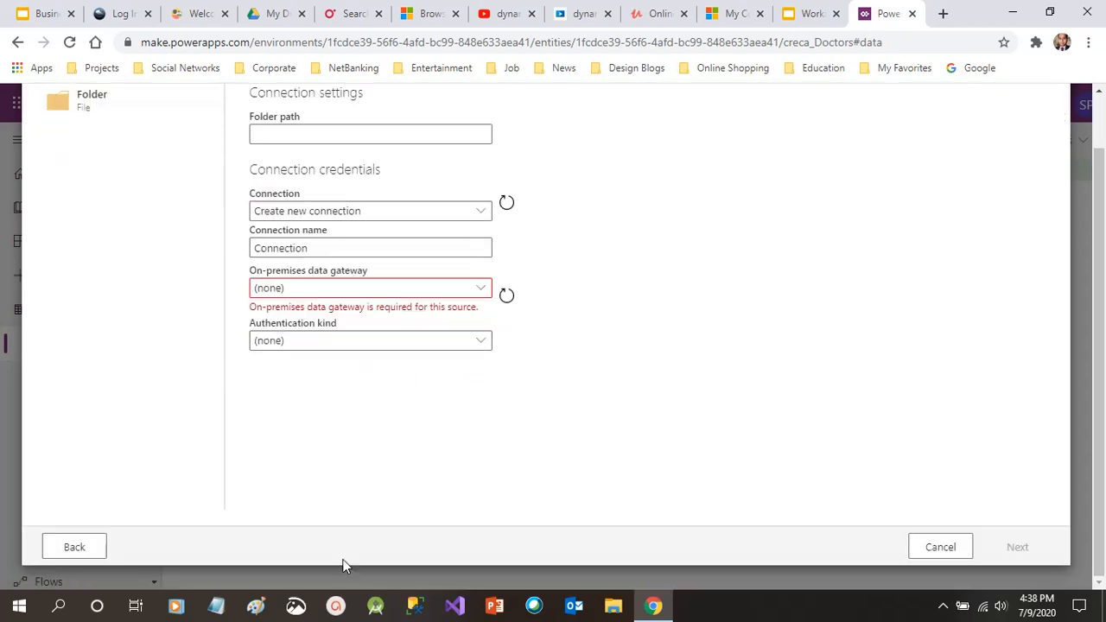
left_click(102, 554)
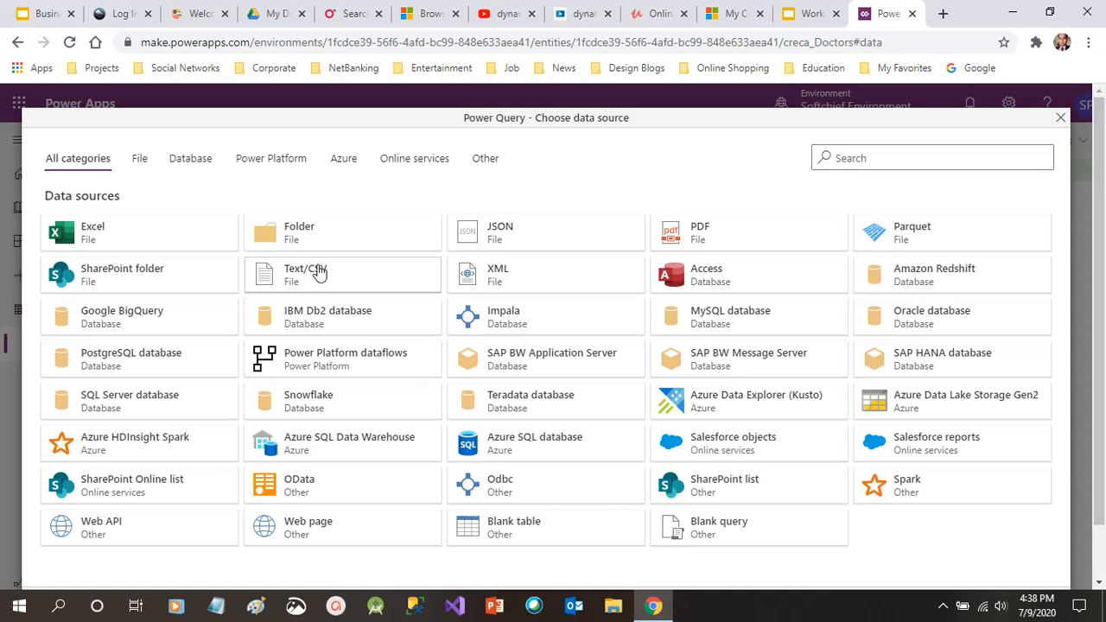
Browse File, Database, Power Platform, Azure, Online services and Other sources, then close the chooser
left_click(141, 161)
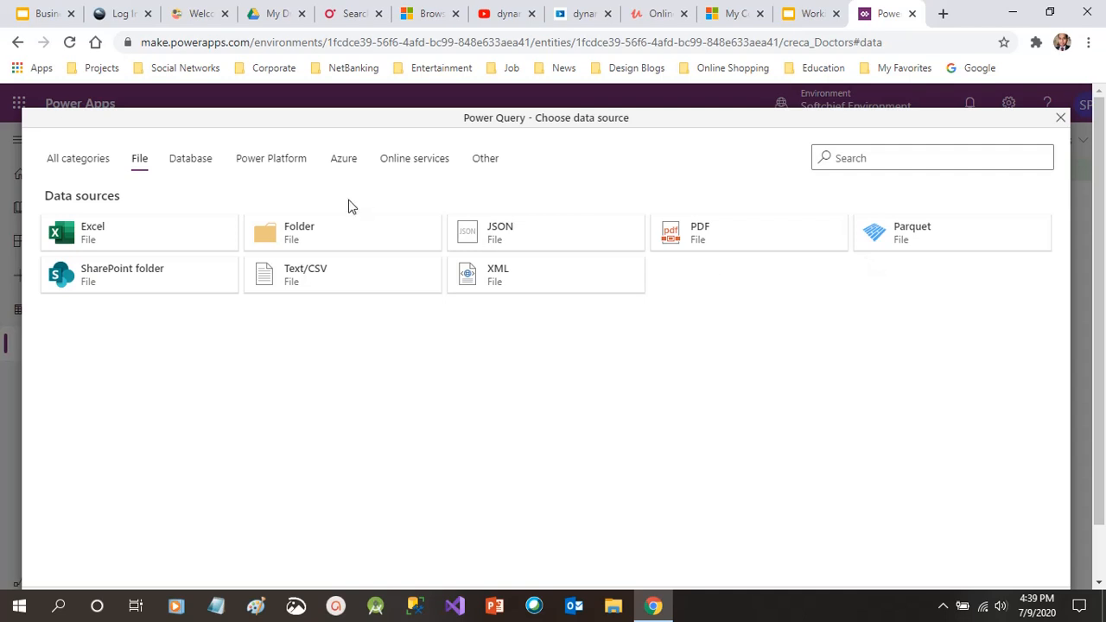
left_click(204, 162)
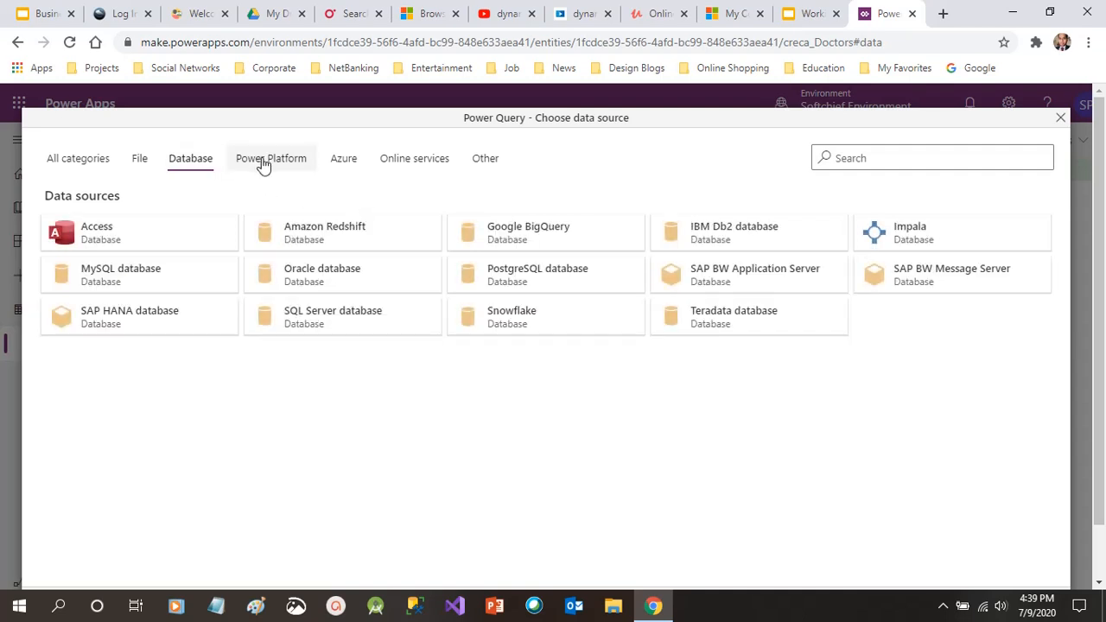
left_click(264, 165)
left_click(359, 167)
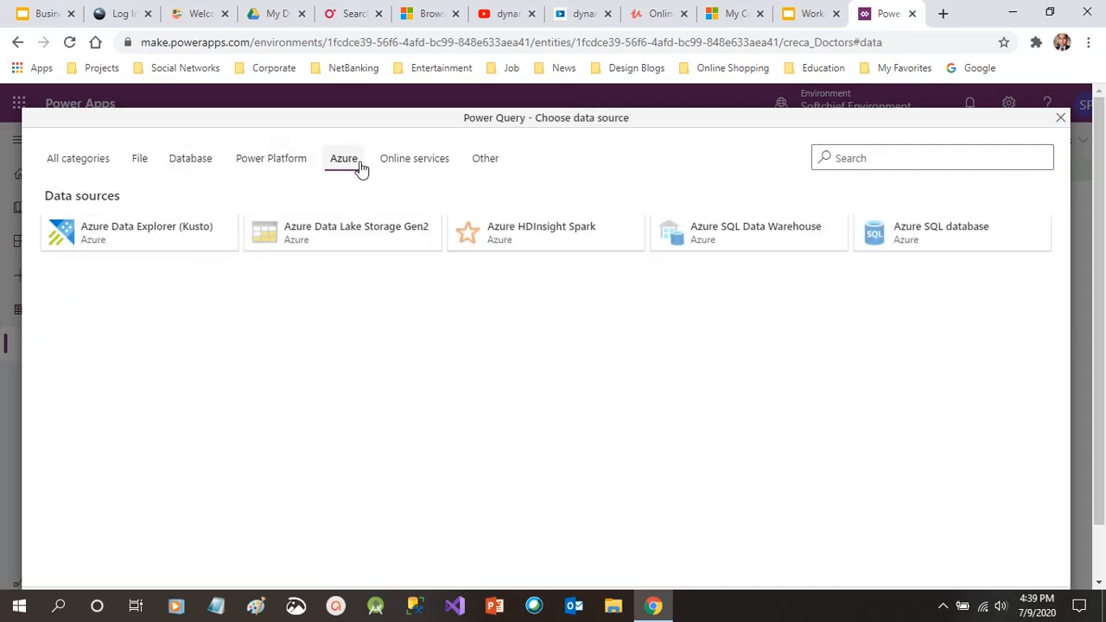
left_click(441, 170)
left_click(501, 171)
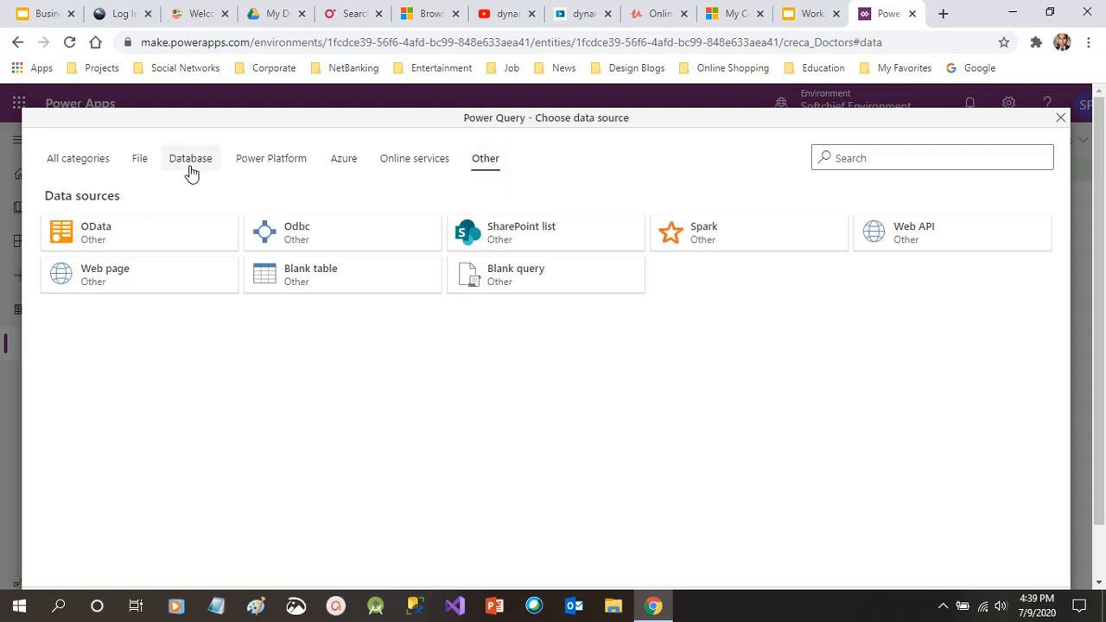
left_click(99, 171)
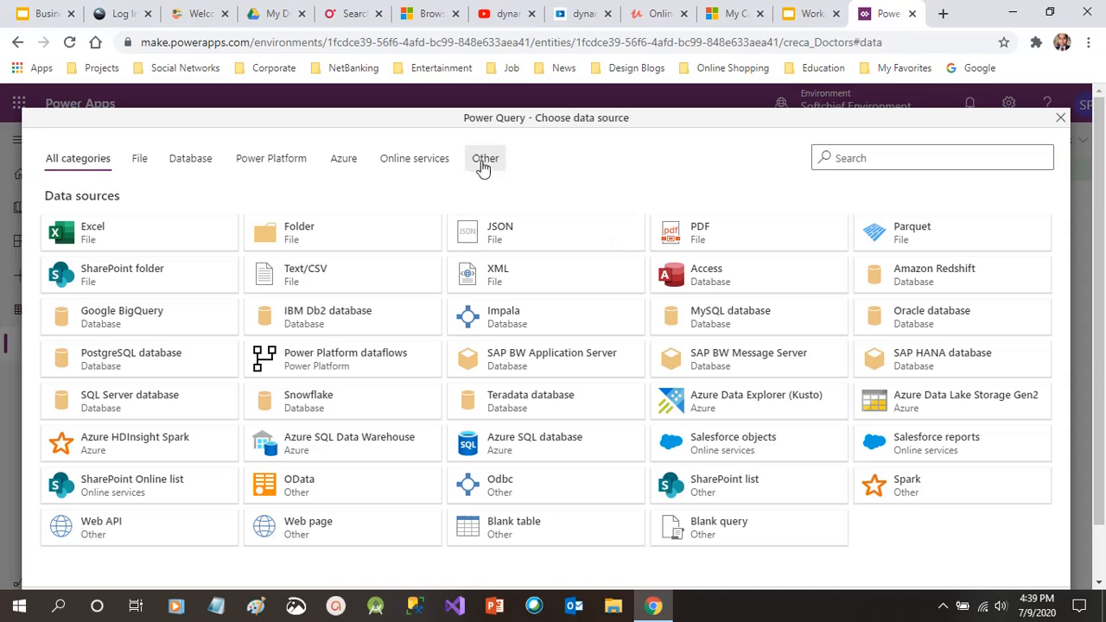
left_click(485, 159)
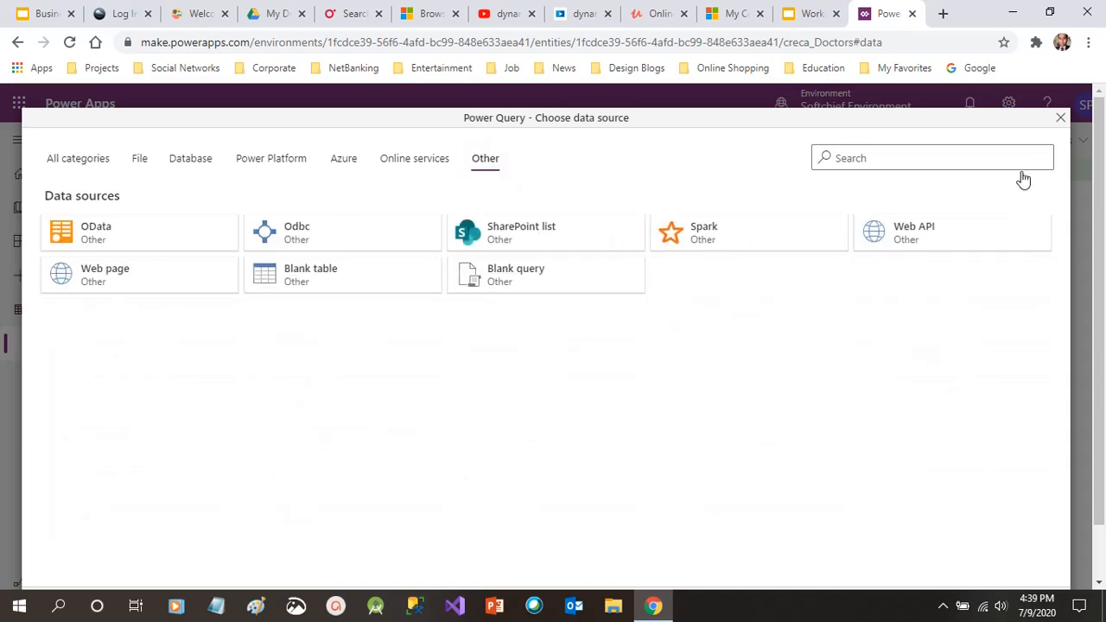
left_click(1061, 119)
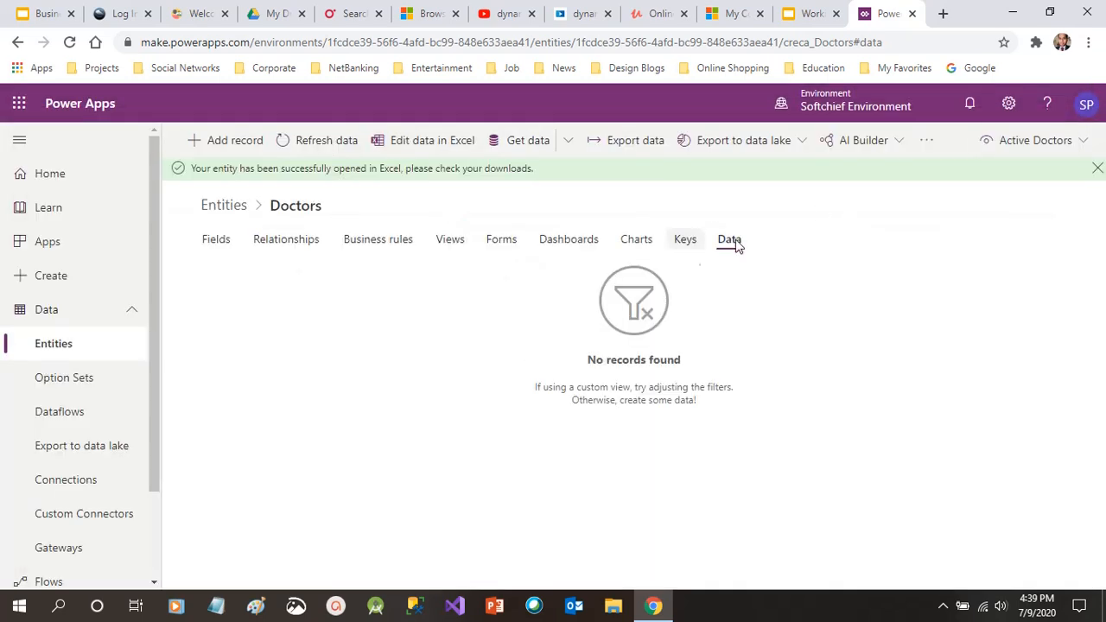
Start an Excel import into the Doctors entity using Get data from Excel
left_click(572, 143)
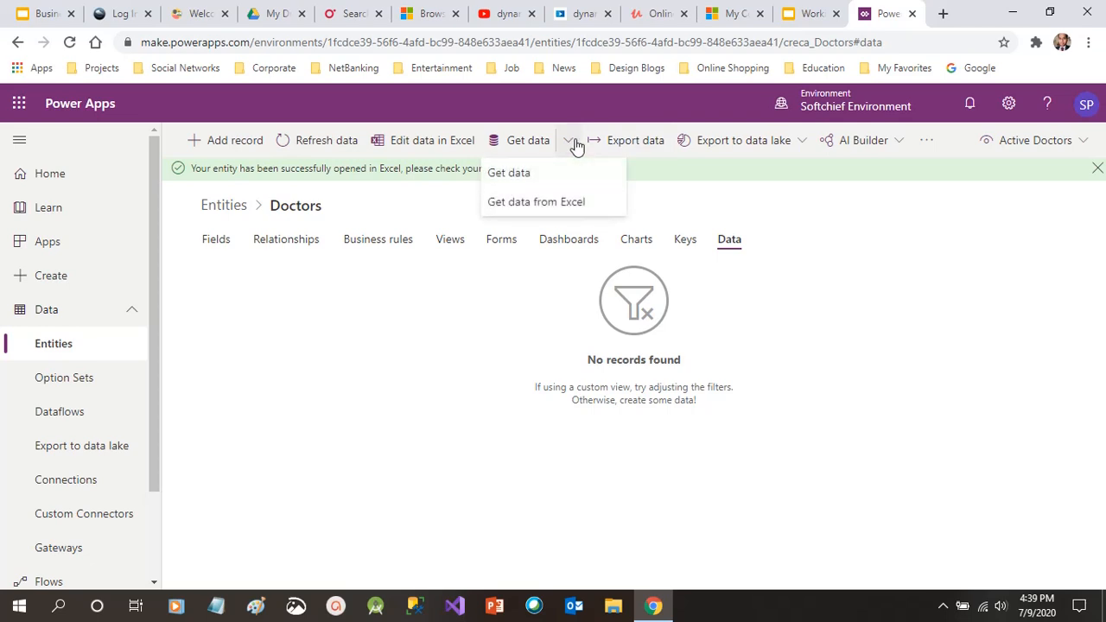
left_click(579, 212)
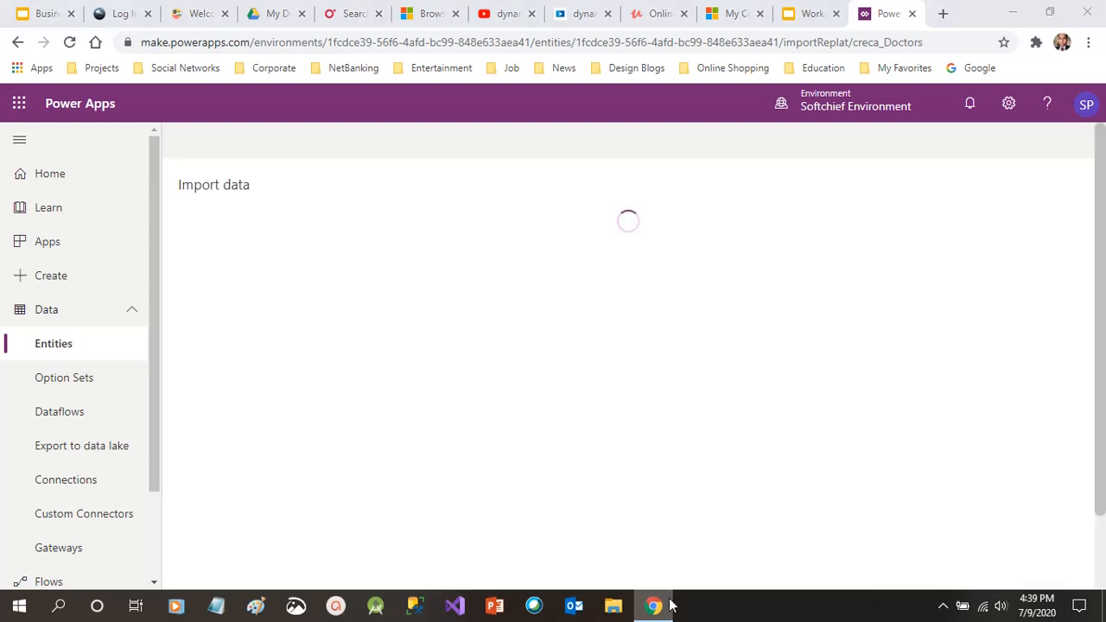
left_click(667, 605)
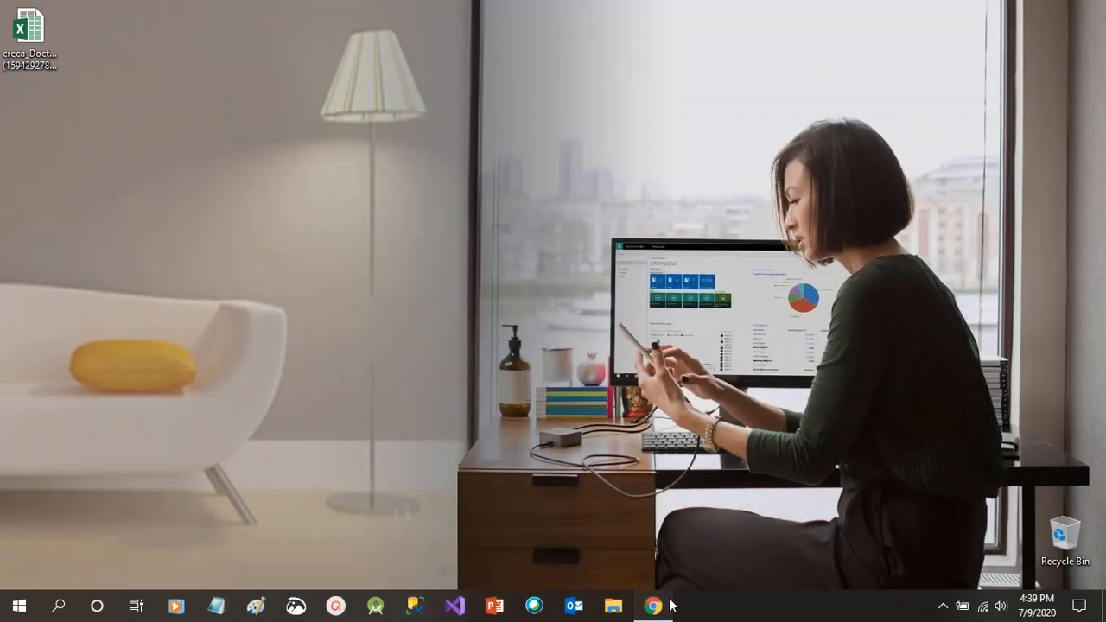
left_click(671, 606)
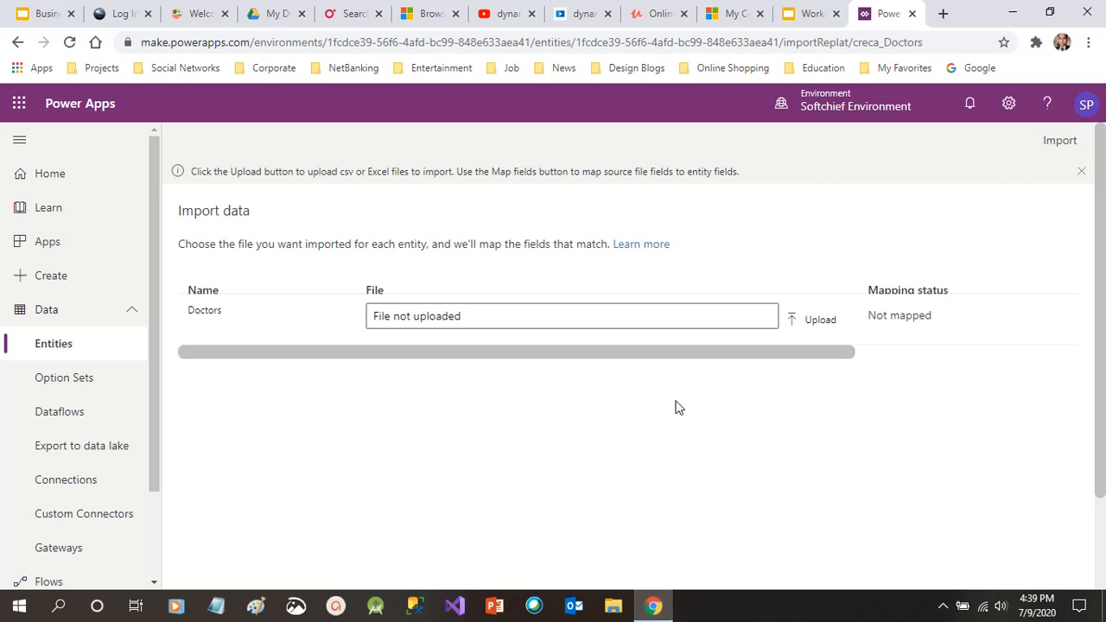
left_click(822, 322)
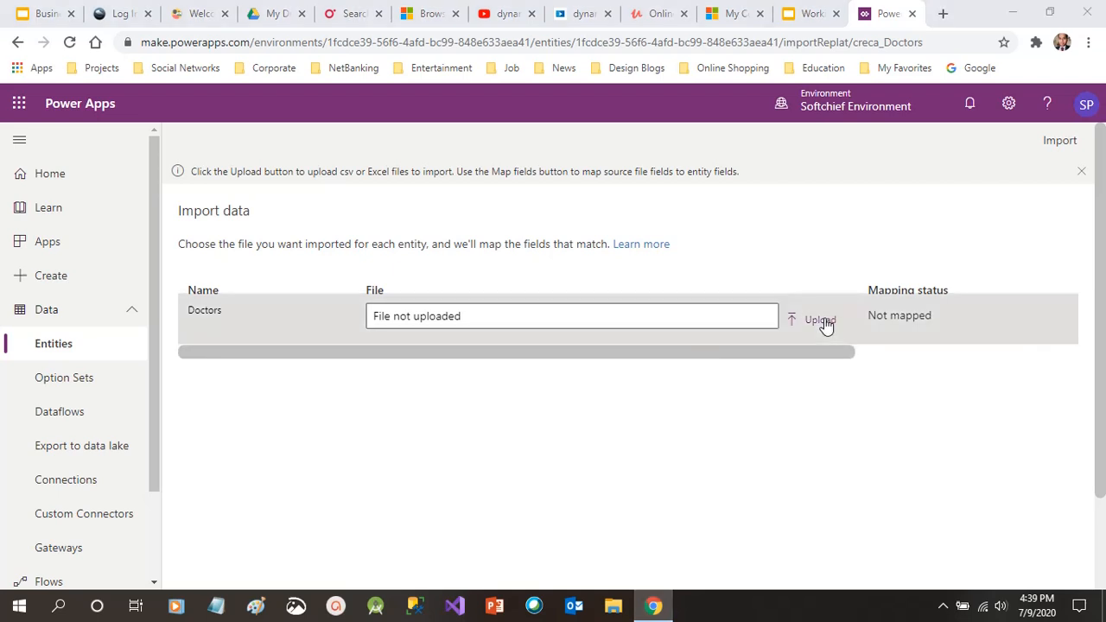
left_click(69, 126)
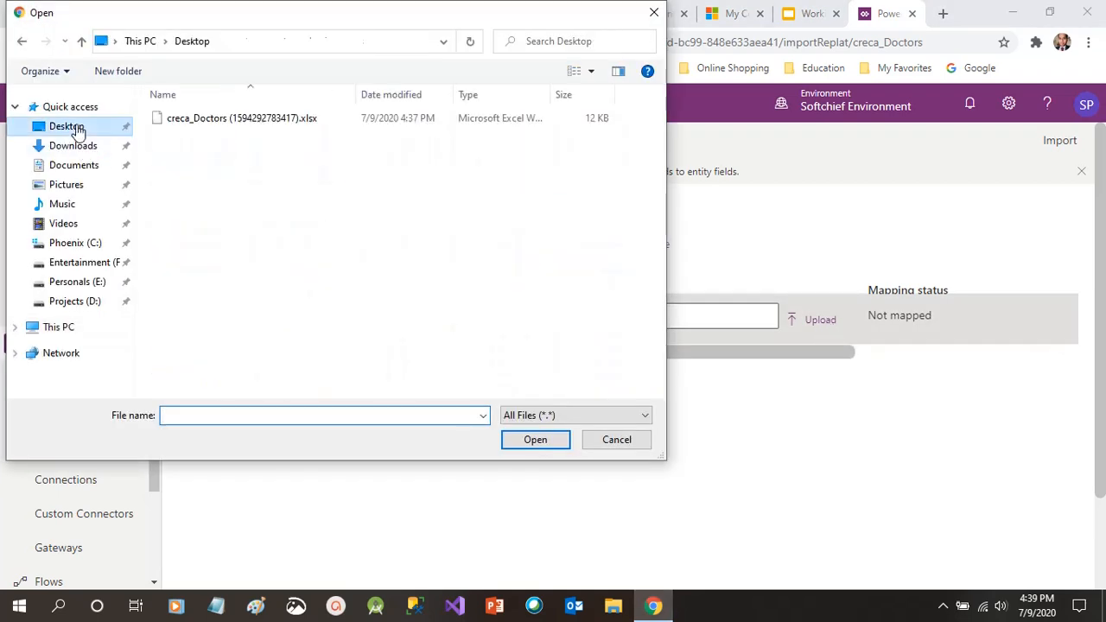
left_click(249, 121)
double_click(248, 123)
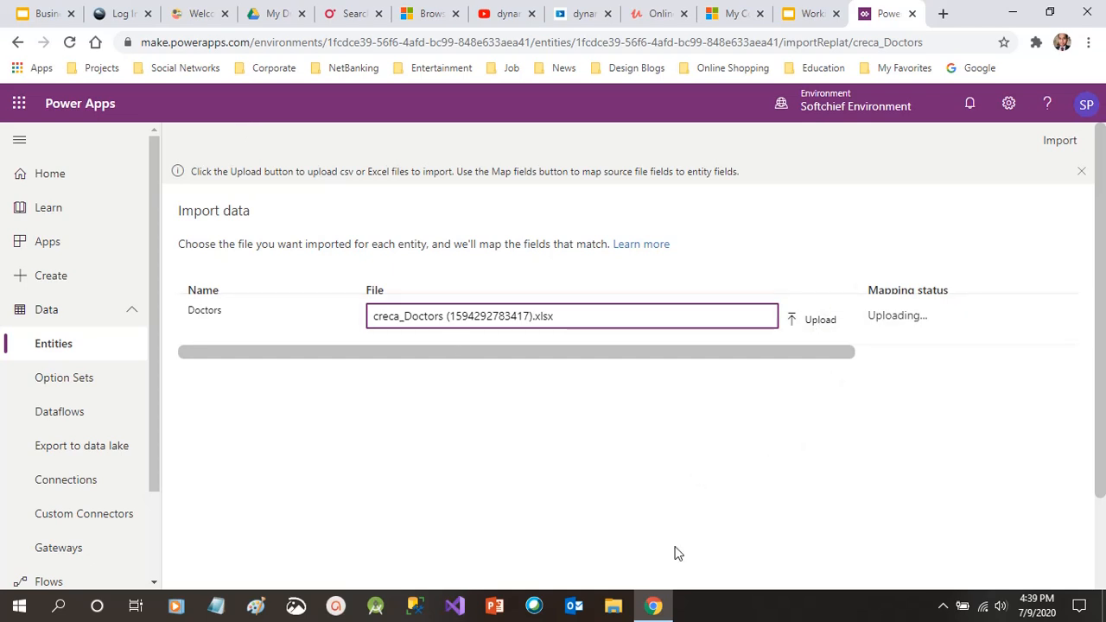
left_click(656, 609)
left_click(655, 609)
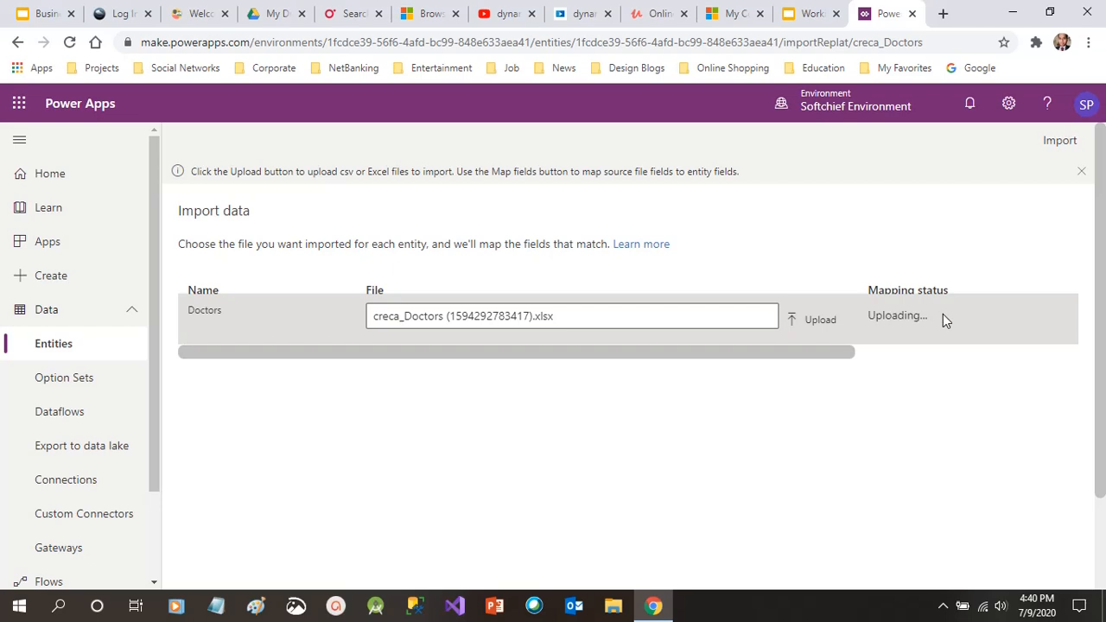
left_click_drag(796, 356, 1008, 340)
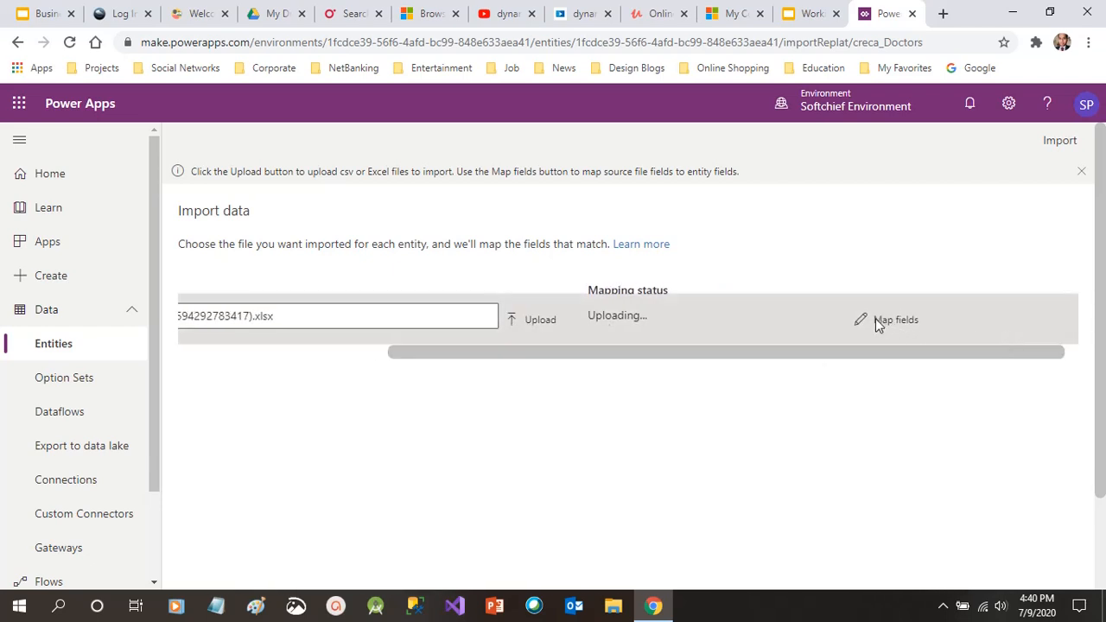
left_click_drag(812, 344, 853, 332)
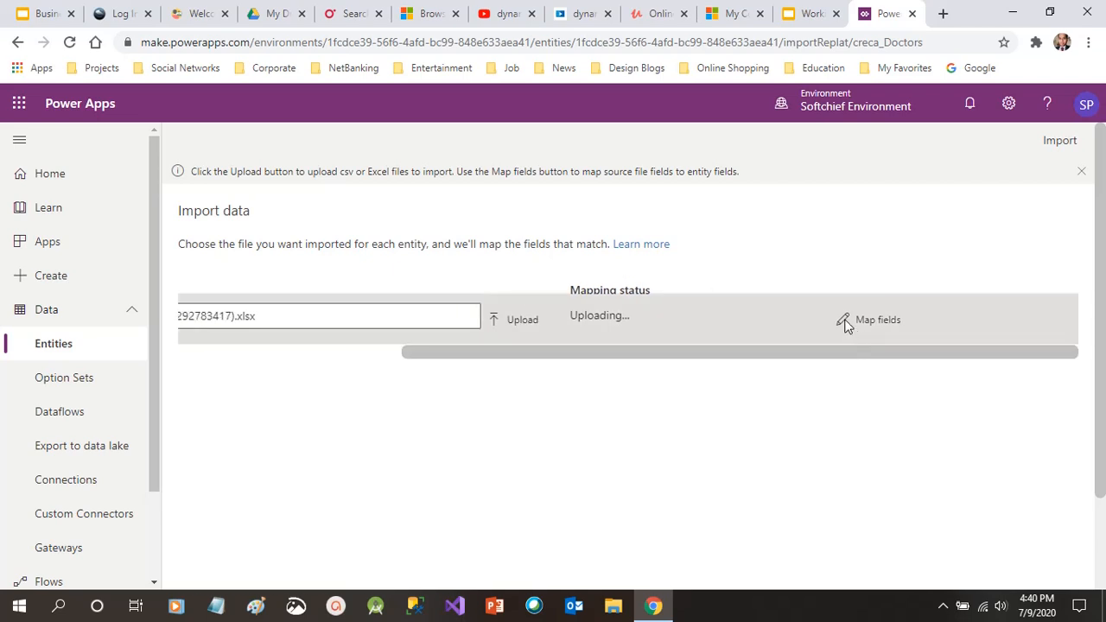
left_click_drag(775, 352, 692, 355)
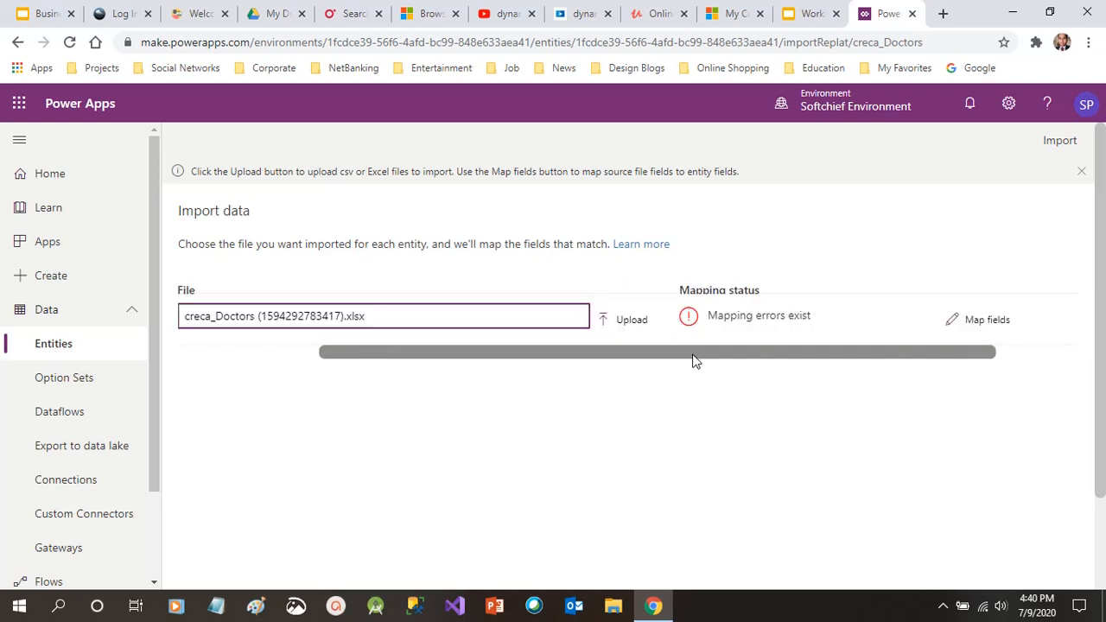
Map Clinic Name, Contact Number and Doctor Name to their matching source columns
left_click(978, 324)
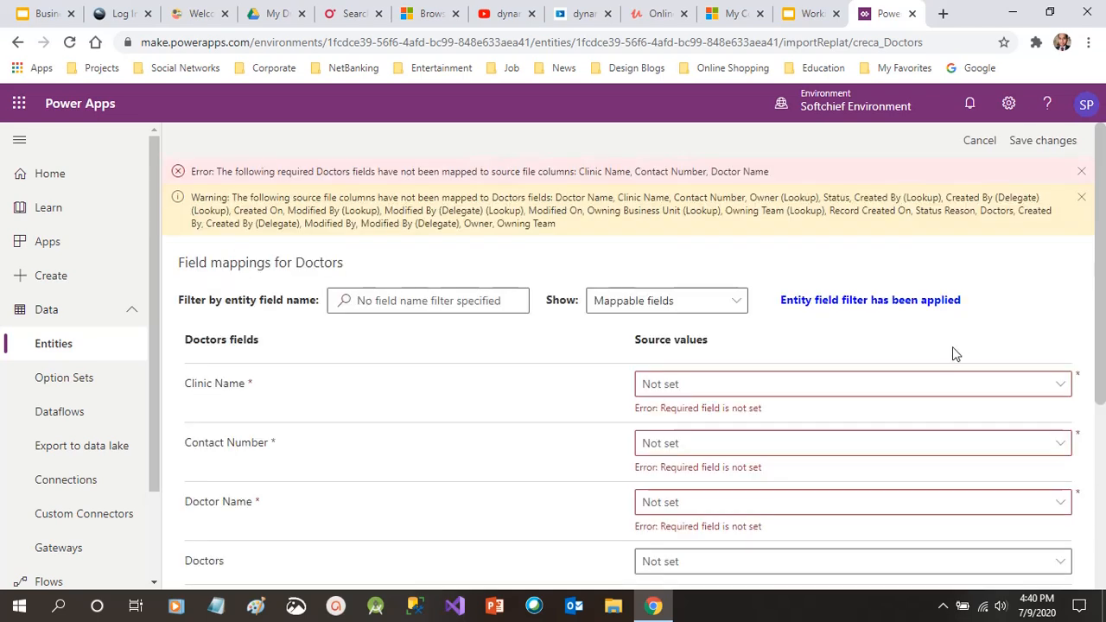
scroll(951, 346, "down", 2)
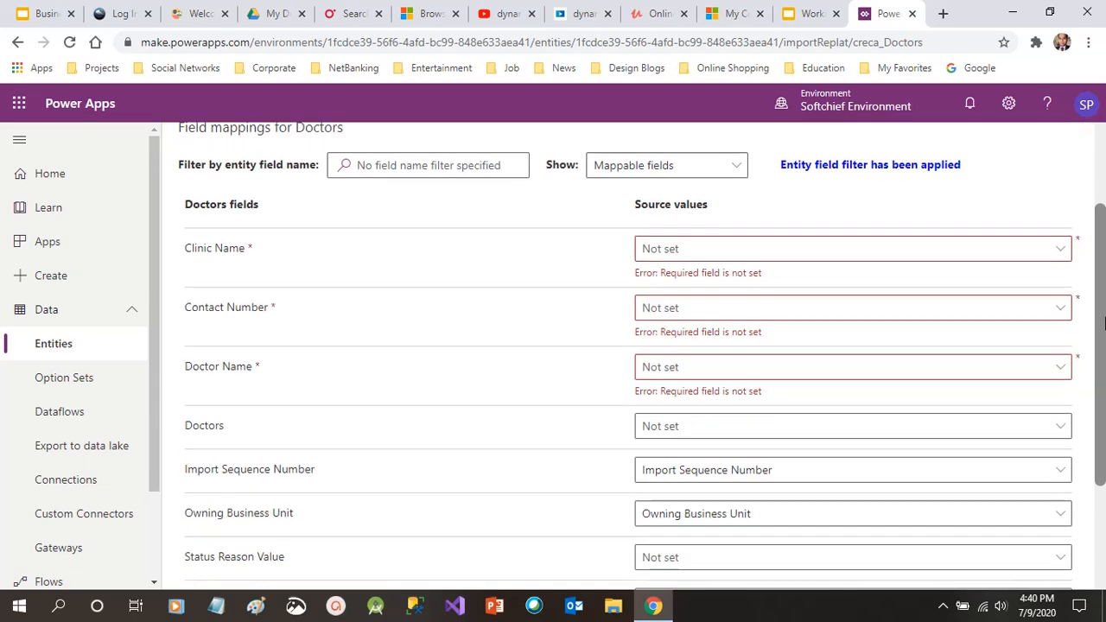
left_click(858, 250)
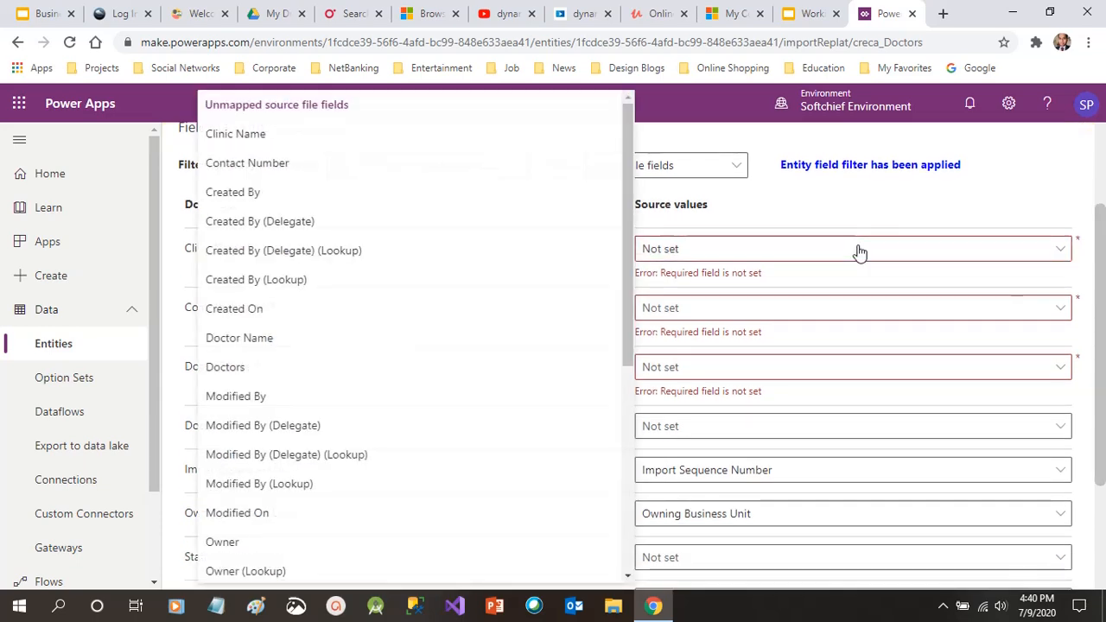
left_click(307, 135)
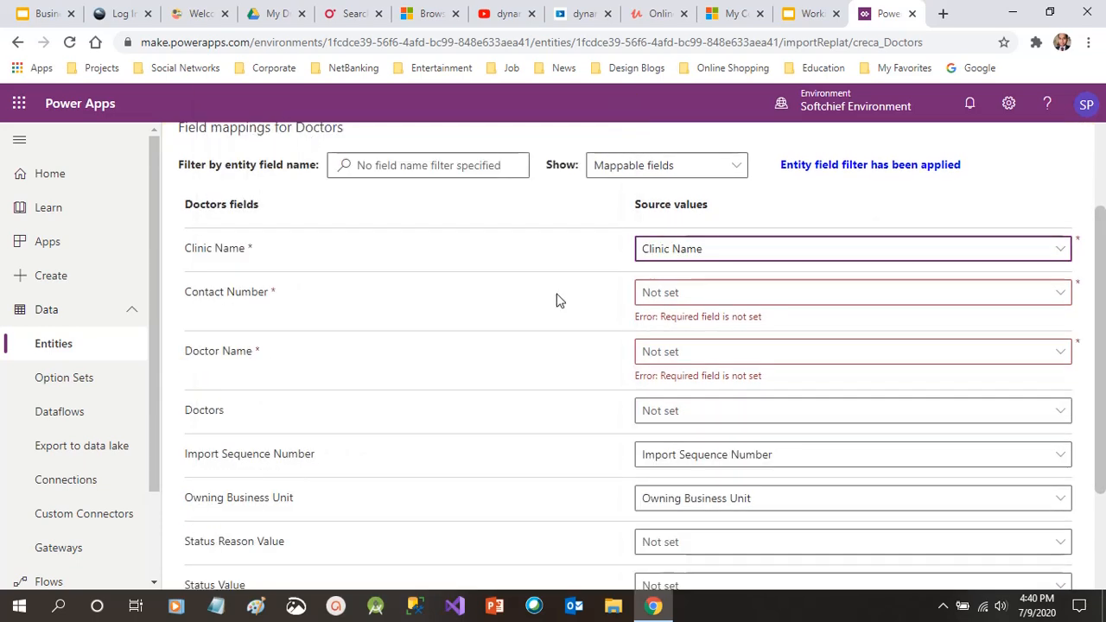
left_click(714, 298)
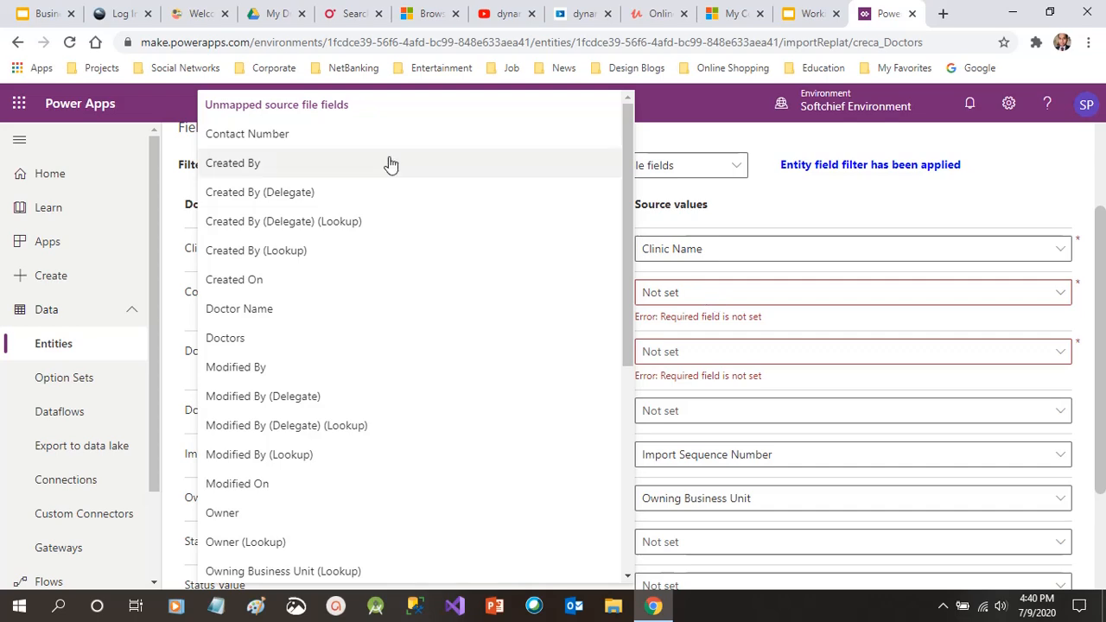
left_click(313, 141)
left_click(725, 345)
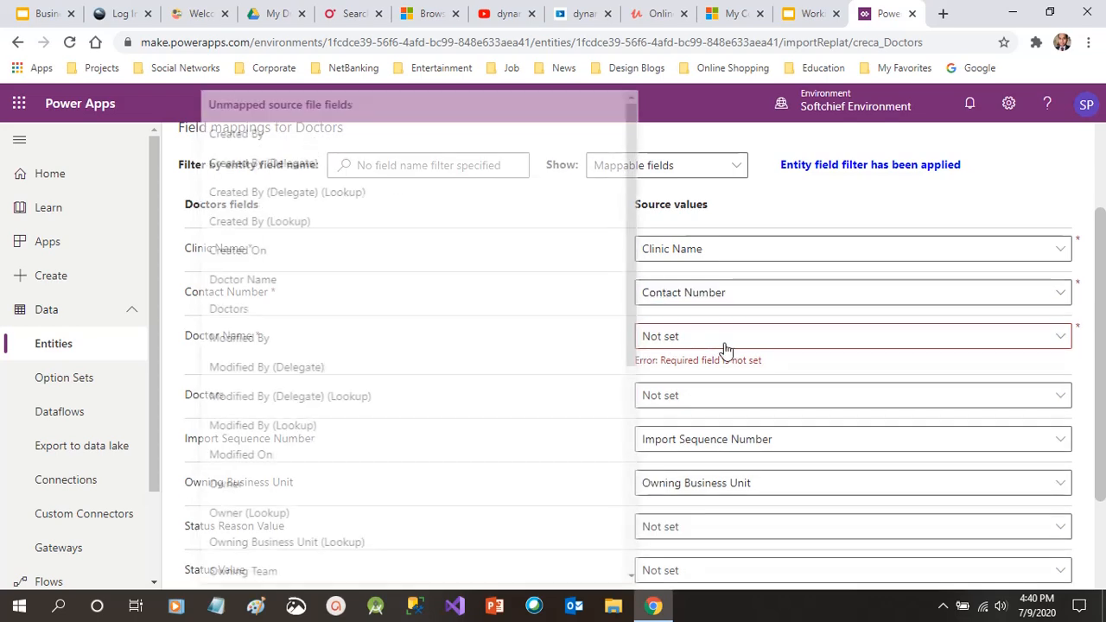
left_click(265, 280)
Save the Doctors field mappings and review the remaining mapping message
scroll(1105, 308, "down", 1)
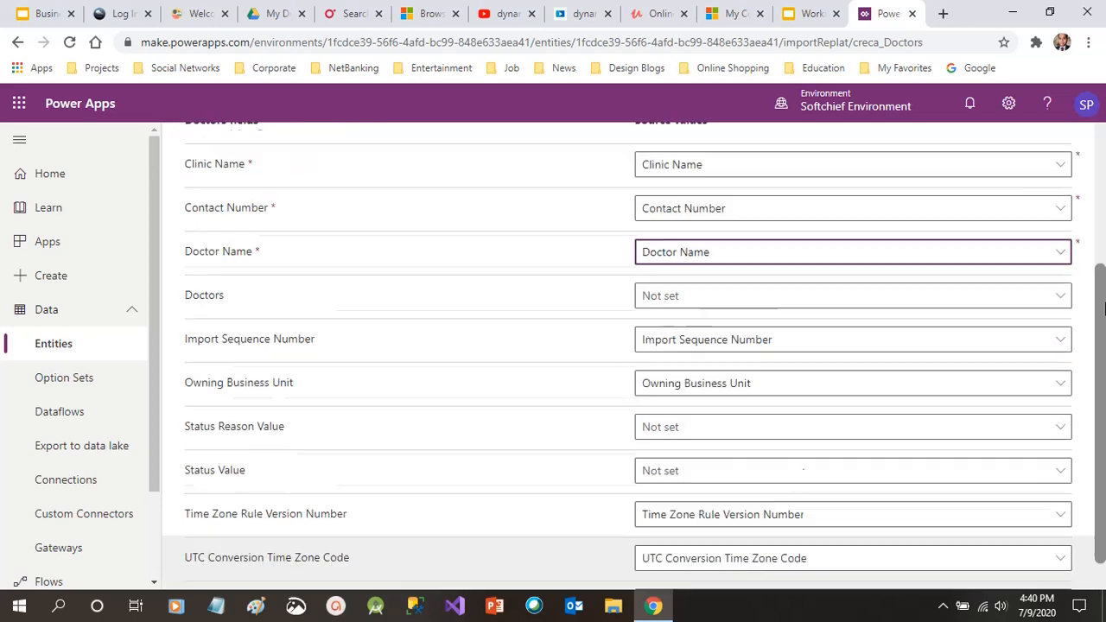
left_click_drag(1105, 308, 1105, 168)
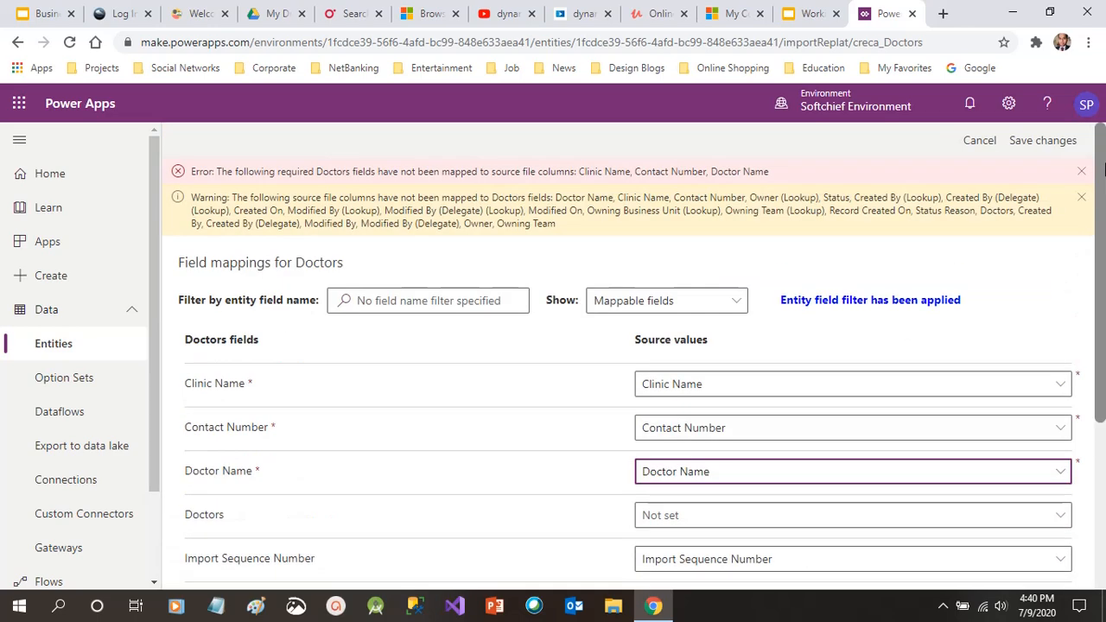
left_click(1032, 149)
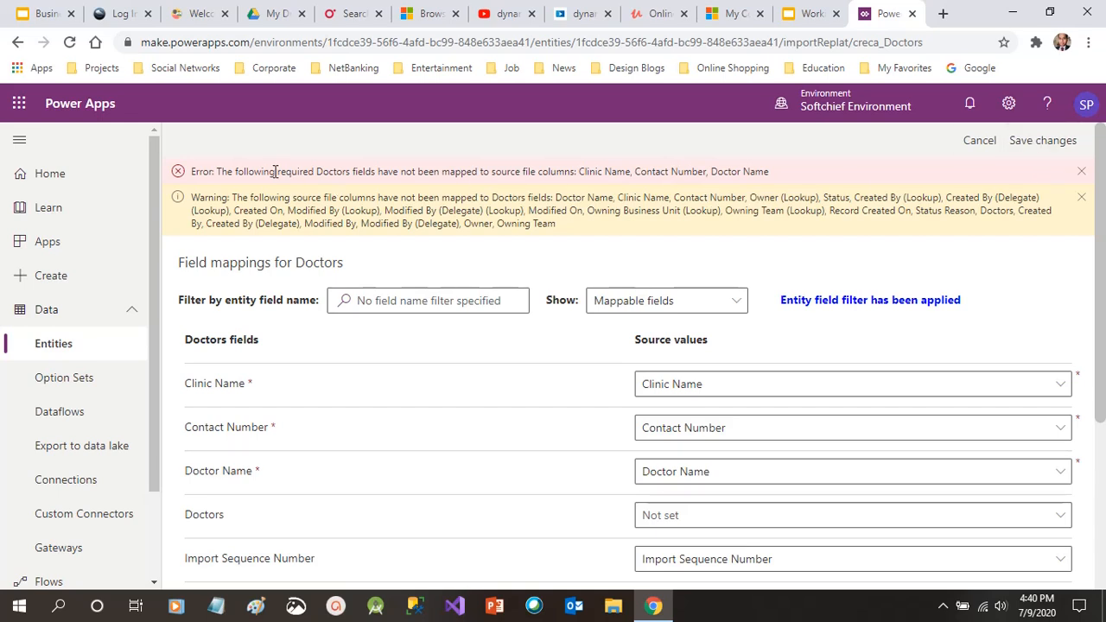
left_click_drag(275, 171, 448, 173)
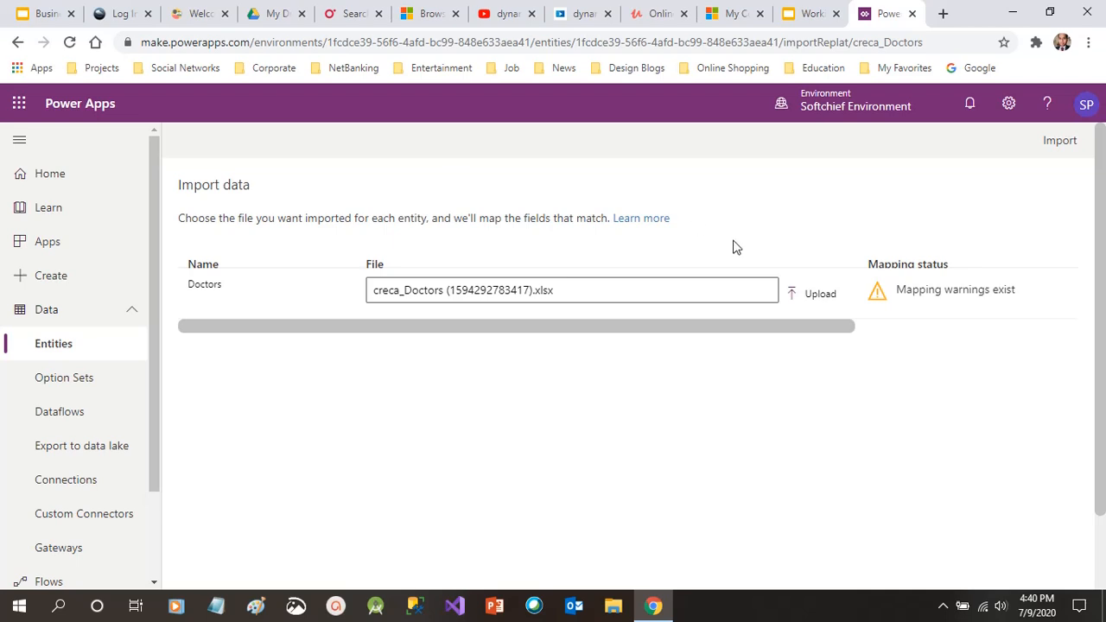
Run the import of the uploaded Doctors spreadsheet
left_click(818, 304)
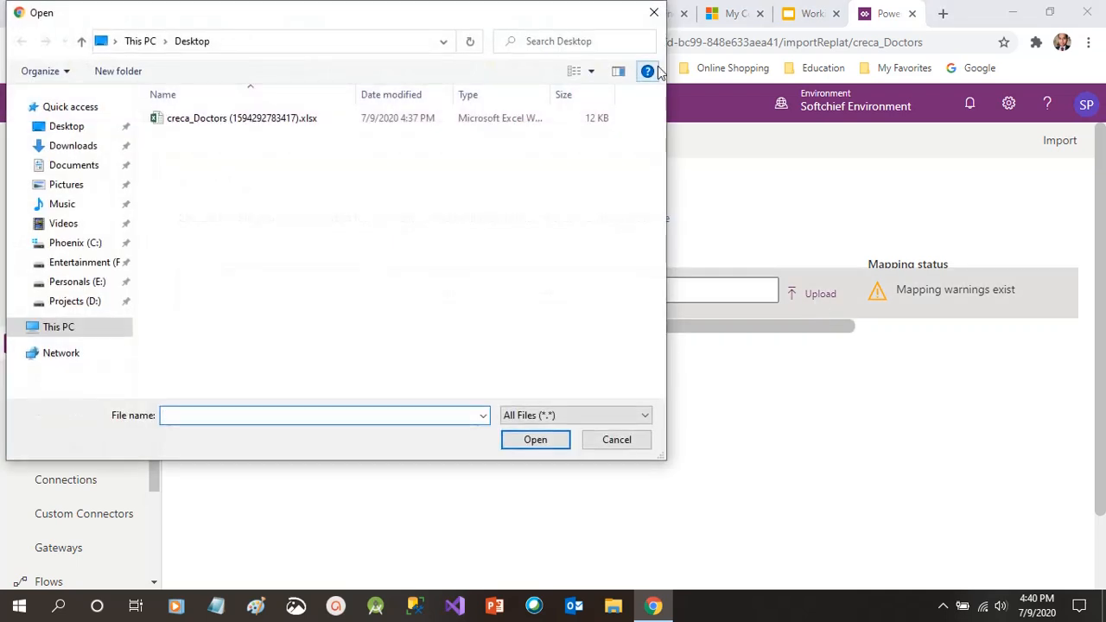
left_click(652, 15)
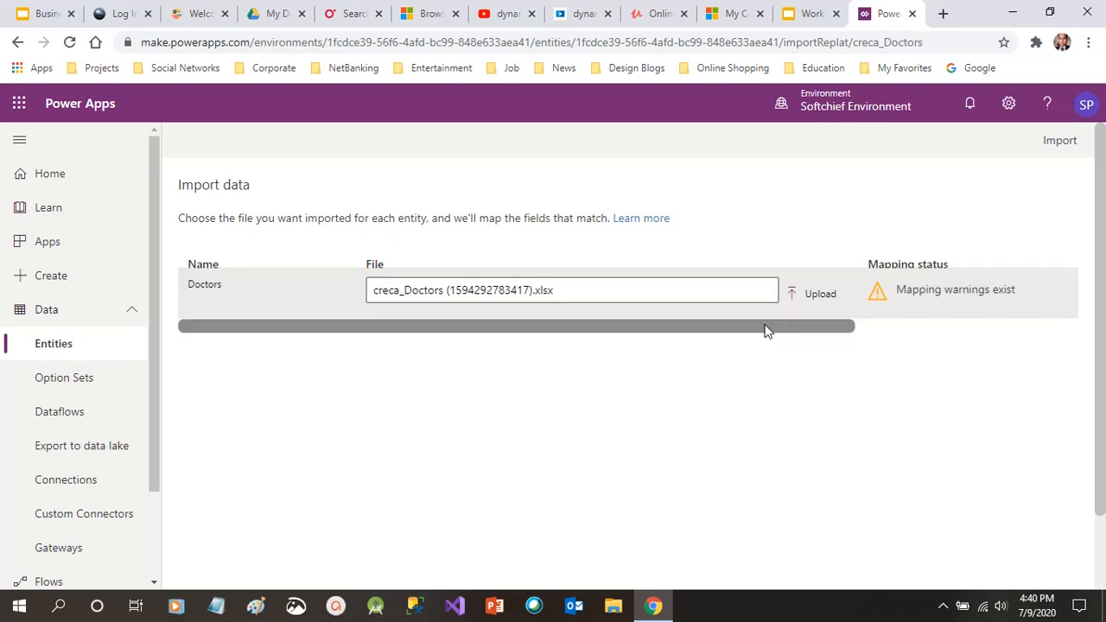
left_click_drag(765, 326, 714, 333)
left_click(1061, 144)
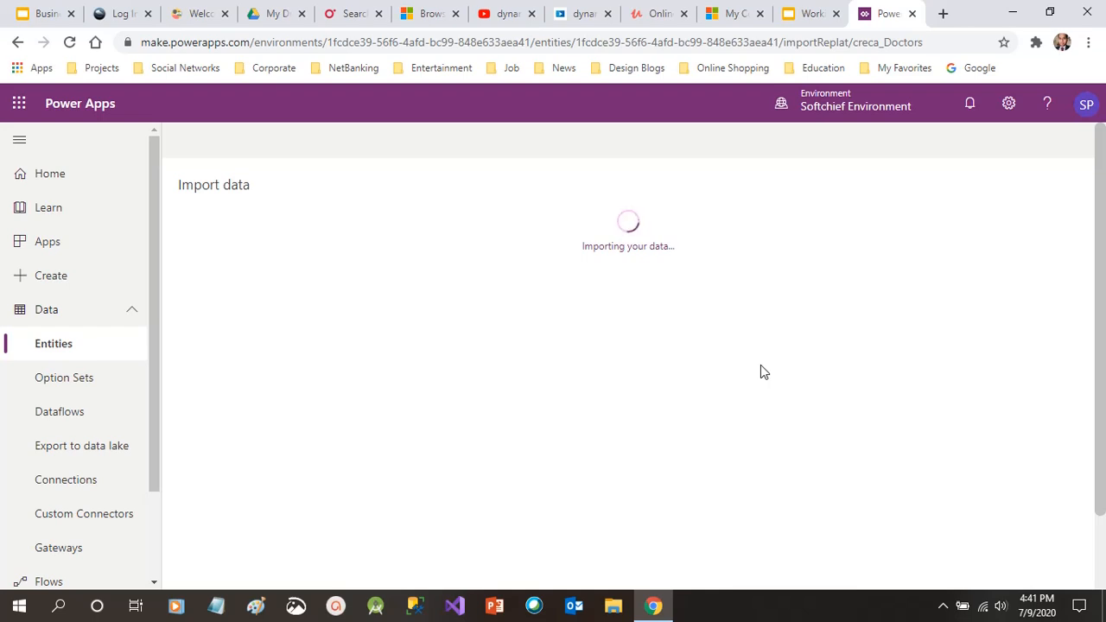
left_click(657, 605)
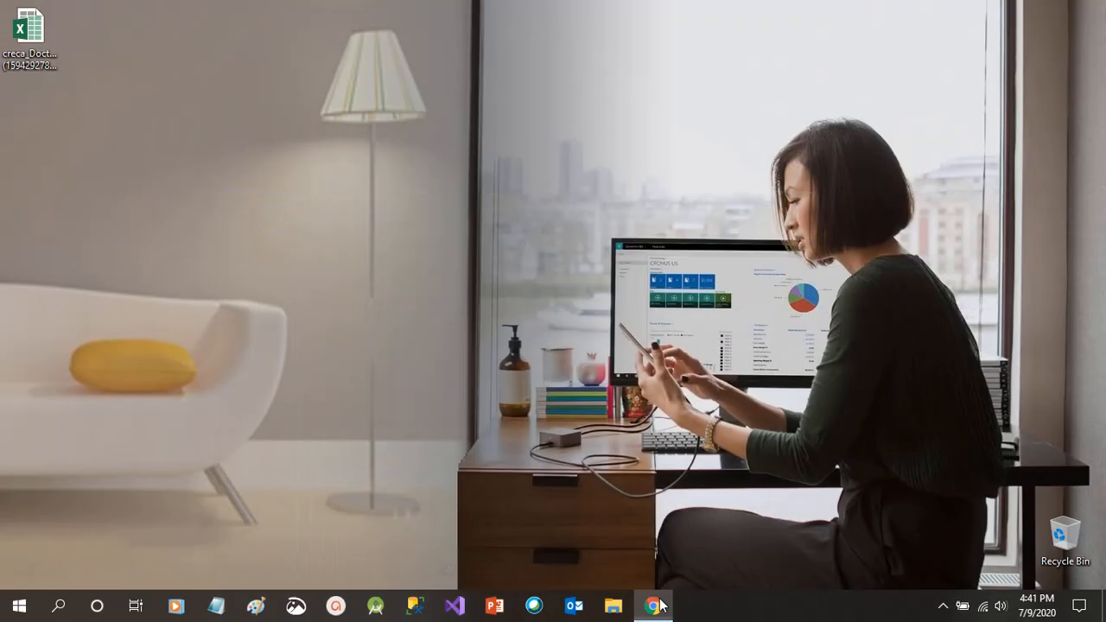
left_click(657, 605)
left_click(657, 605)
left_click(657, 605)
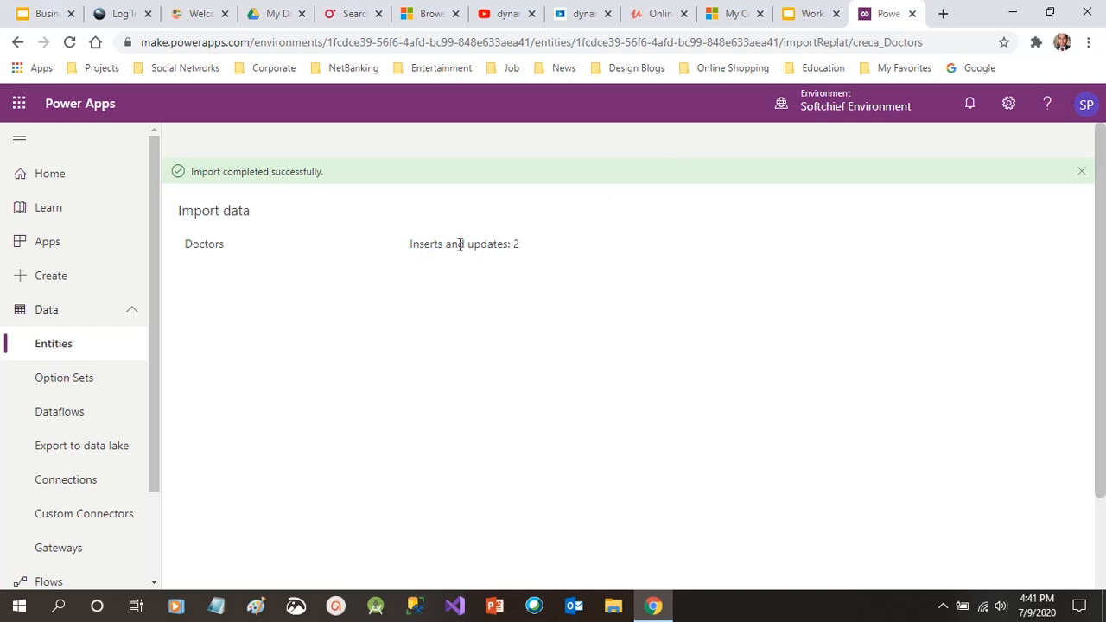
Check the 2 inserted records, dismiss the success banner and go back to Entities
left_click_drag(451, 247, 563, 256)
left_click(562, 257)
left_click(1081, 172)
left_click(75, 347)
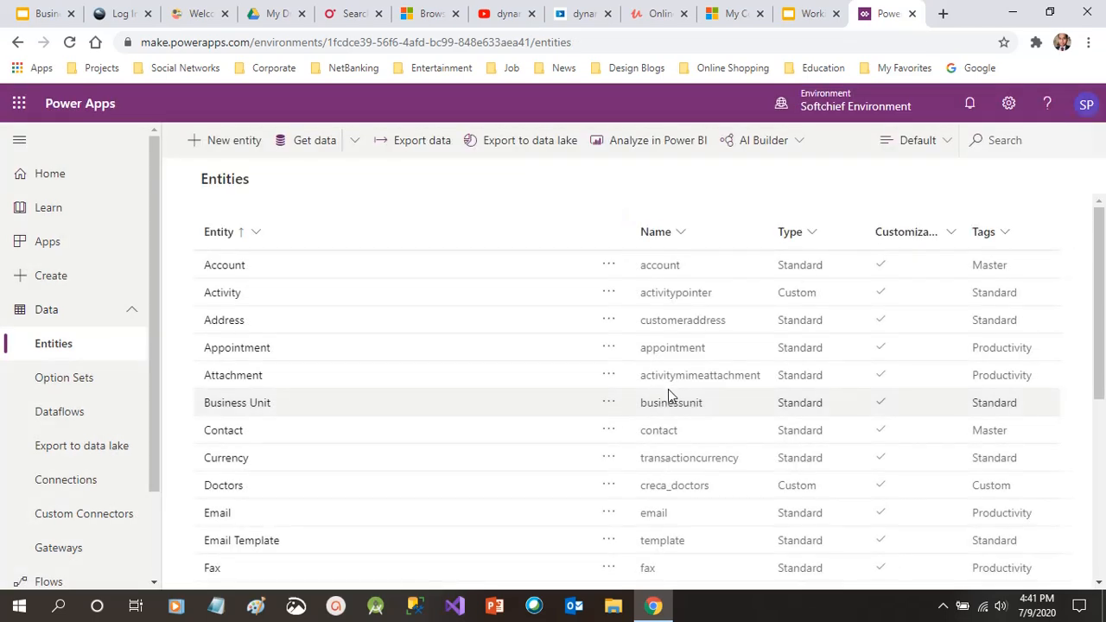
Open Doctors, inspect its two imported records in Data, then show Clinic Name, Contact Number, Doctor Name fields
left_click(235, 486)
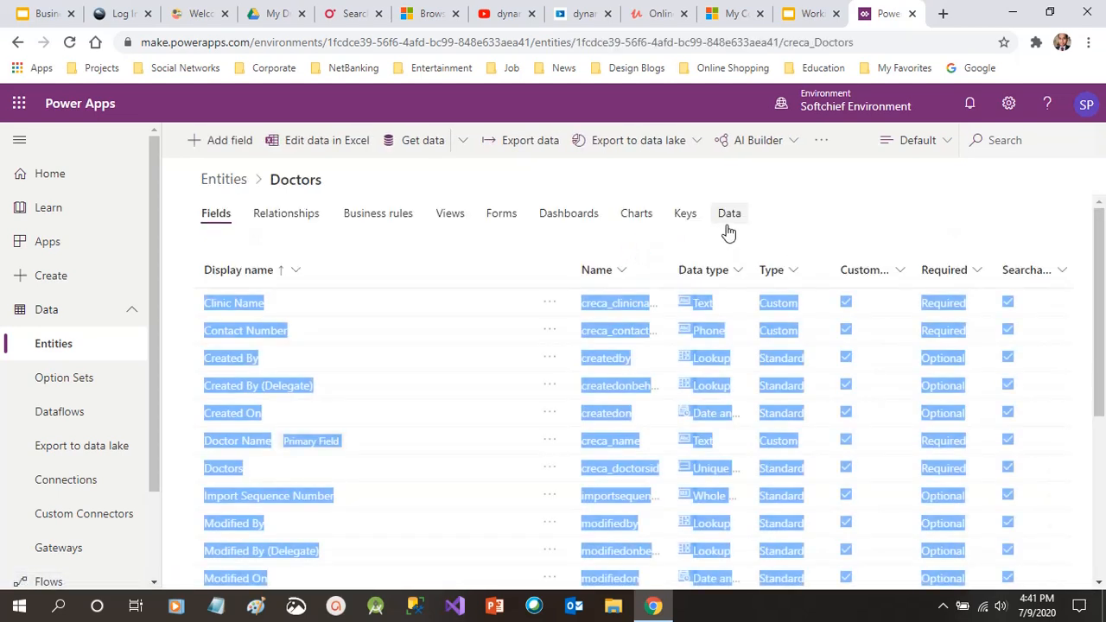
left_click(729, 216)
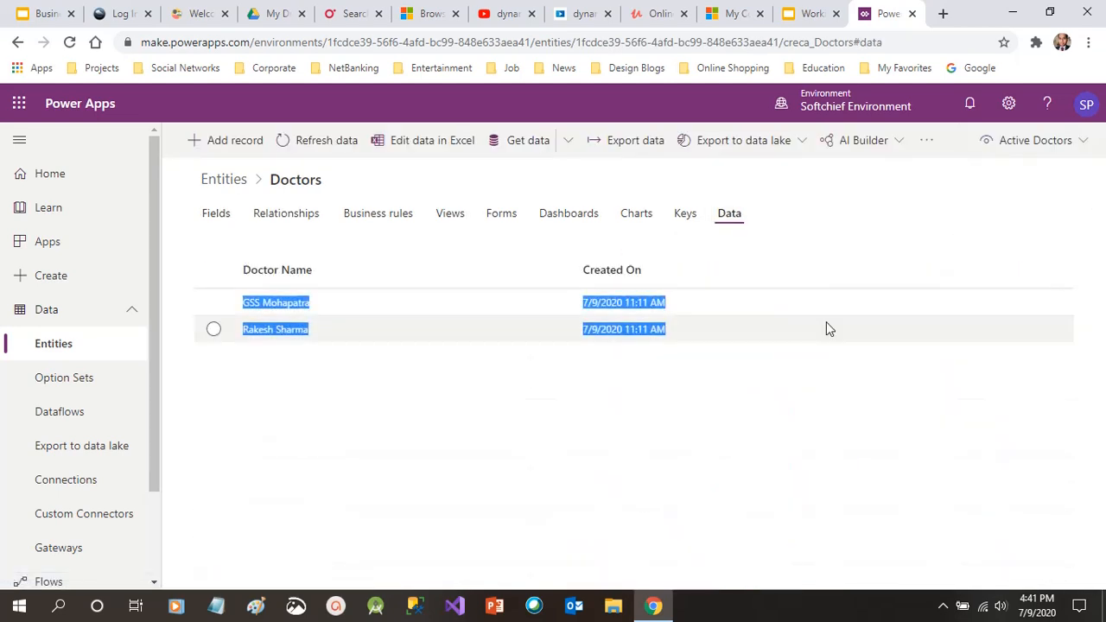
left_click(266, 302)
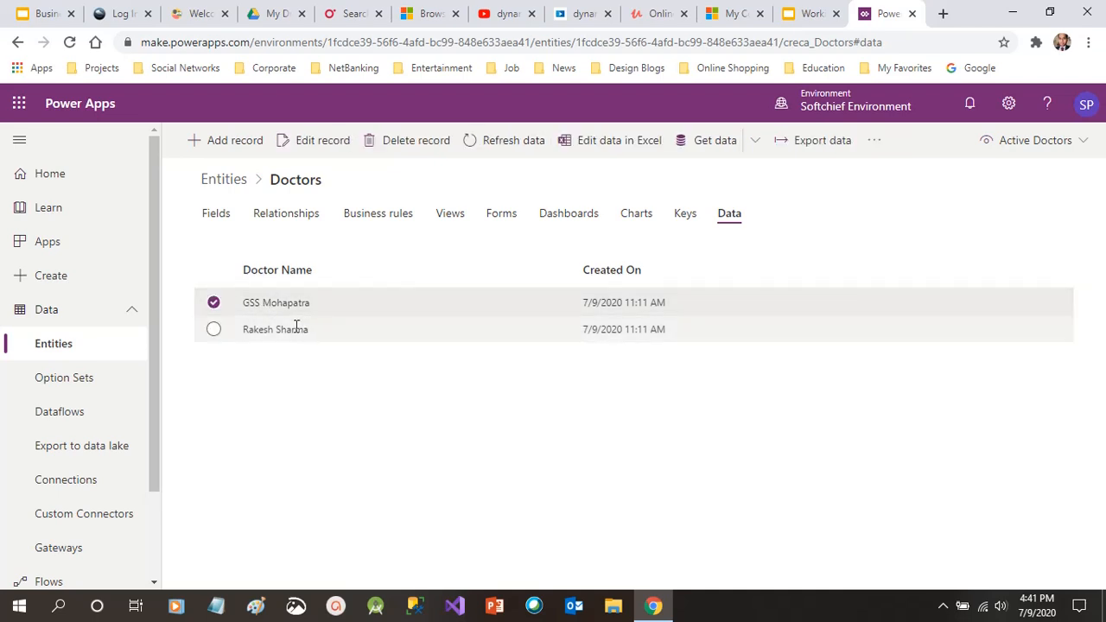
left_click(342, 315)
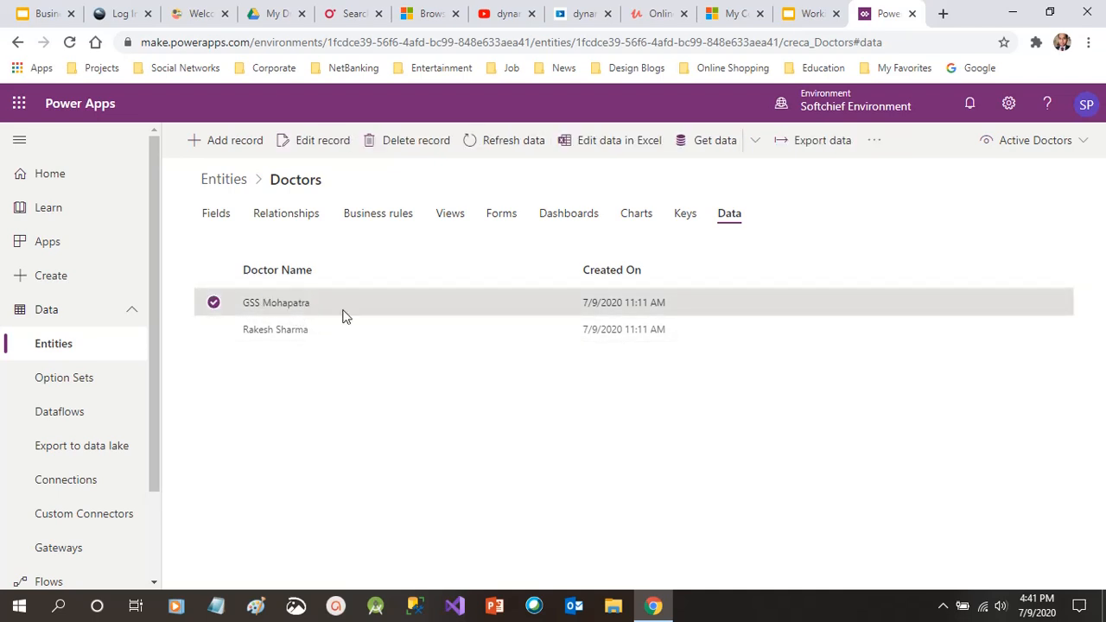
left_click(213, 215)
left_click_drag(156, 270, 161, 239)
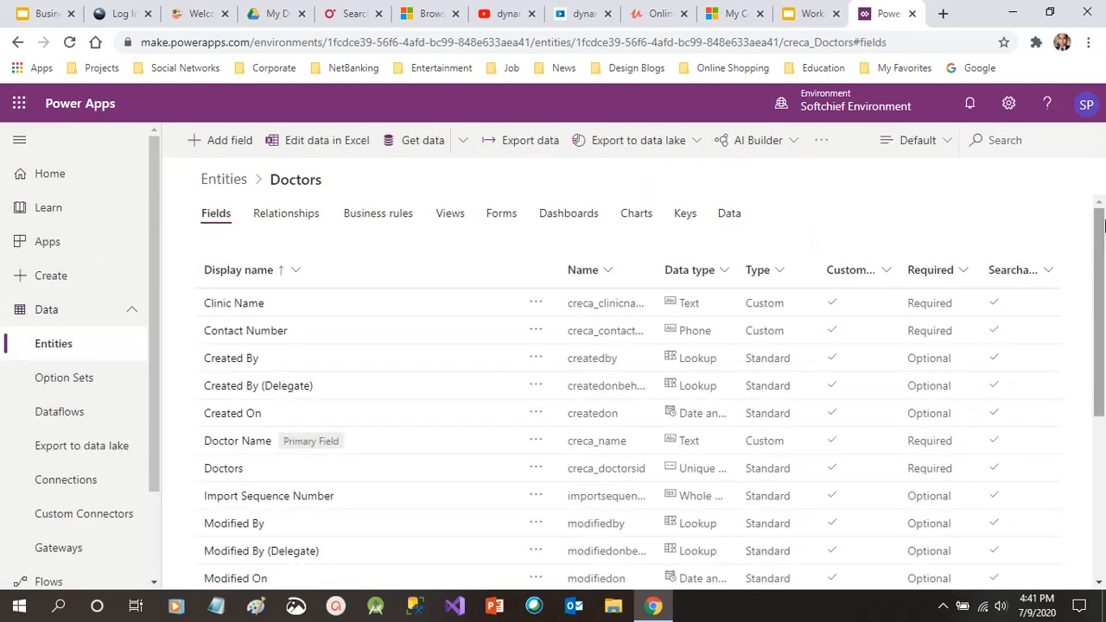
left_click(276, 472)
left_click(224, 470)
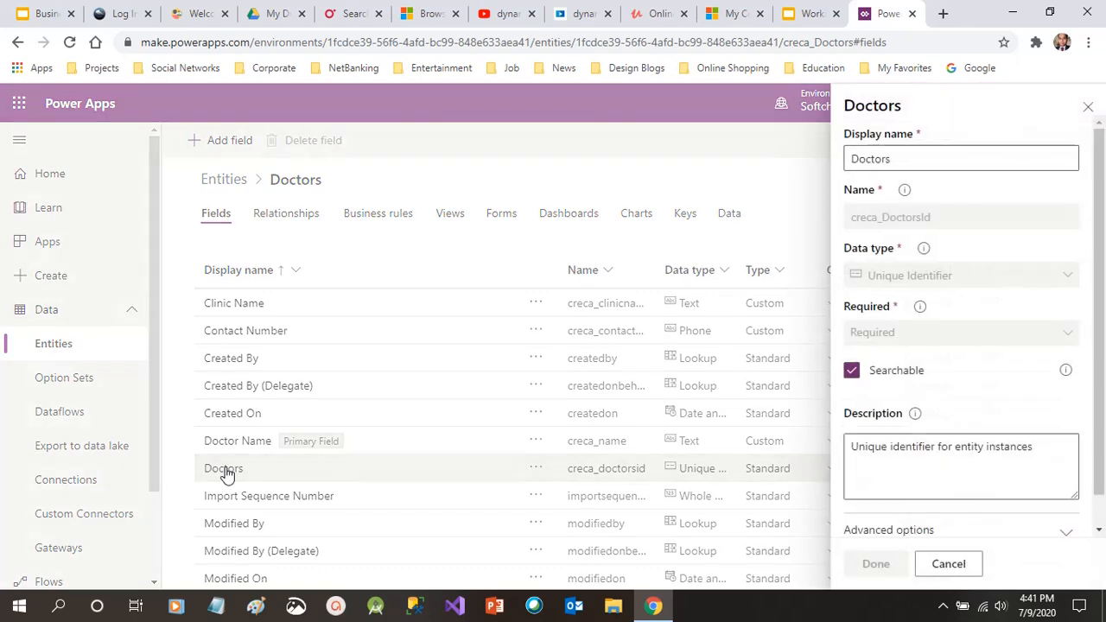
left_click(1088, 106)
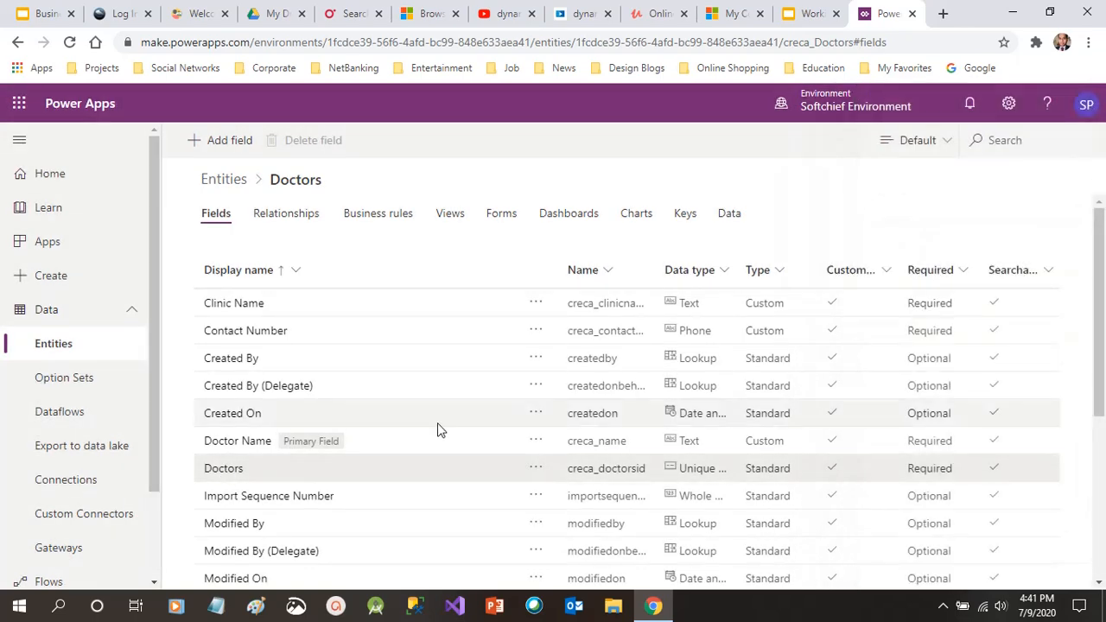
left_click(292, 474)
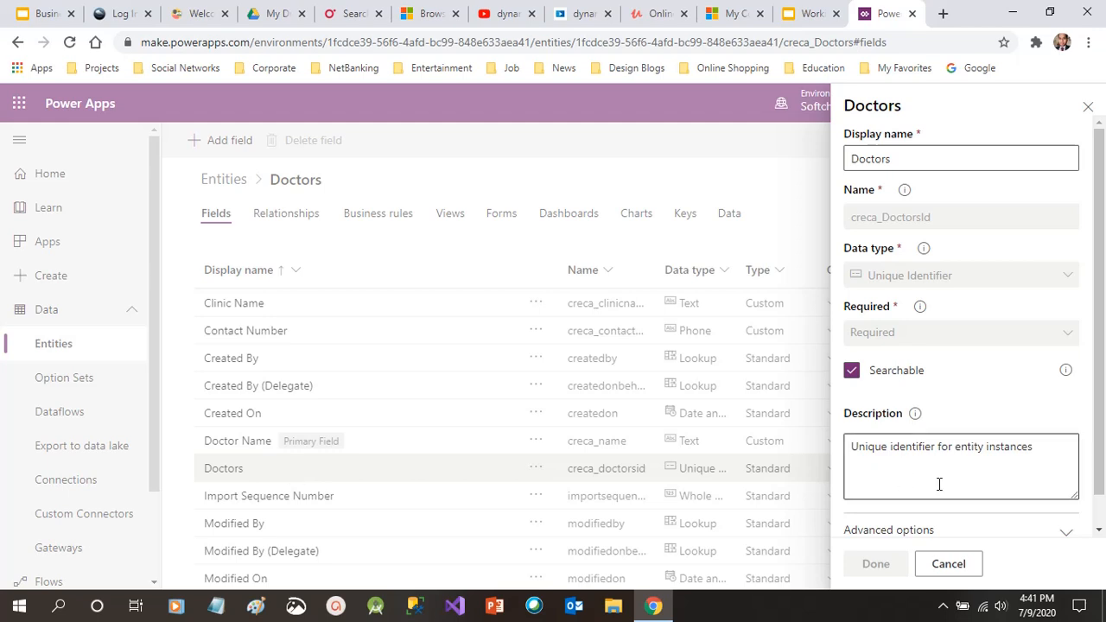
left_click(1089, 107)
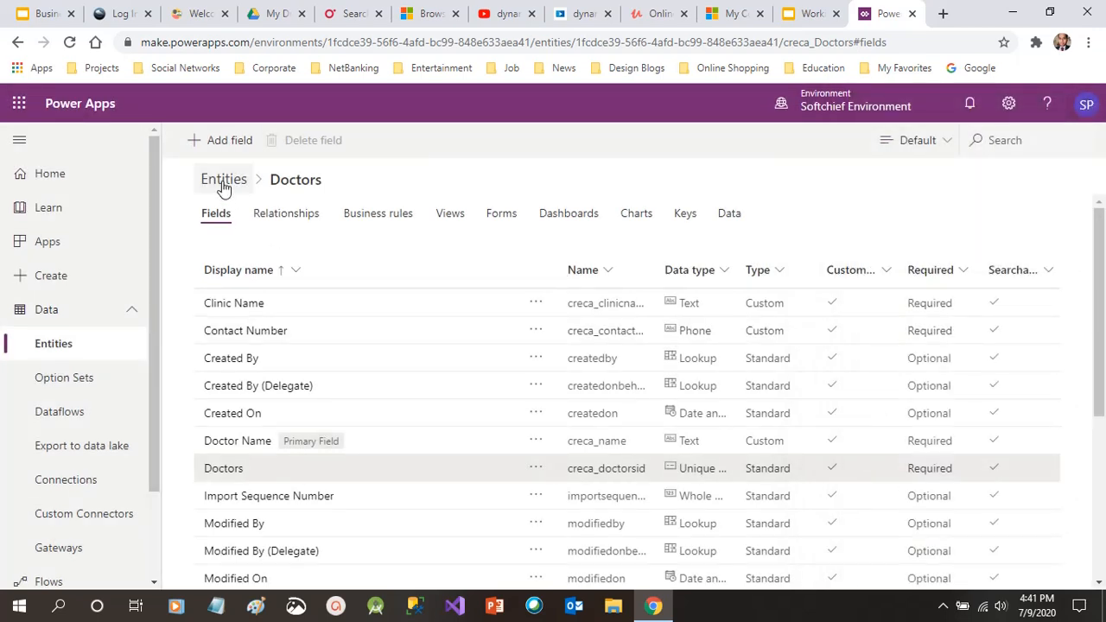
left_click(497, 478)
left_click_drag(1103, 217, 1101, 164)
left_click(1089, 107)
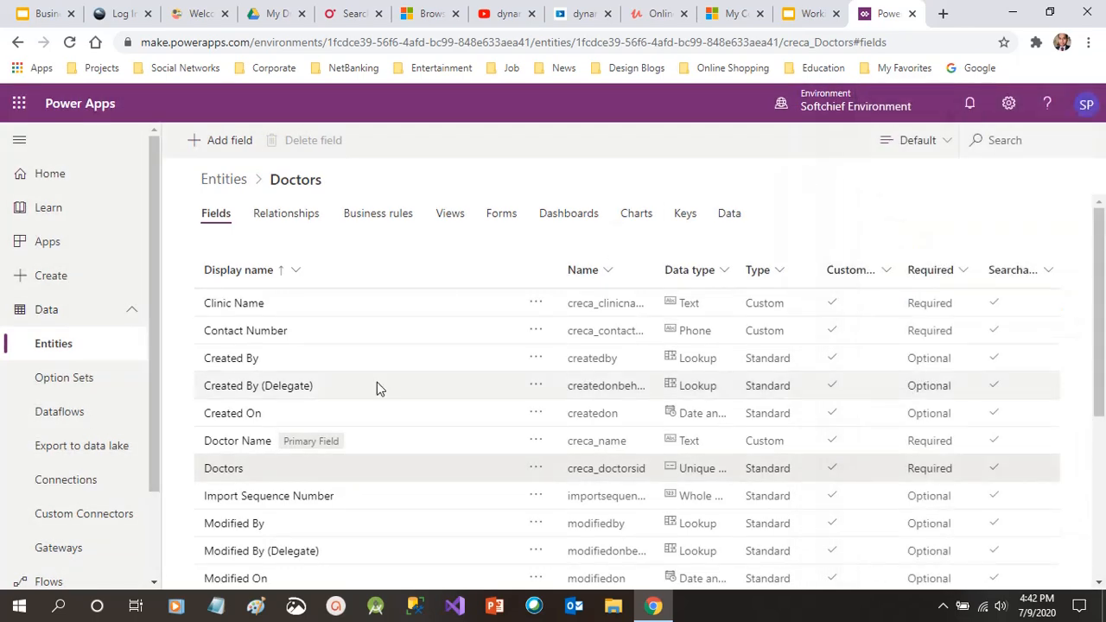
left_click(84, 360)
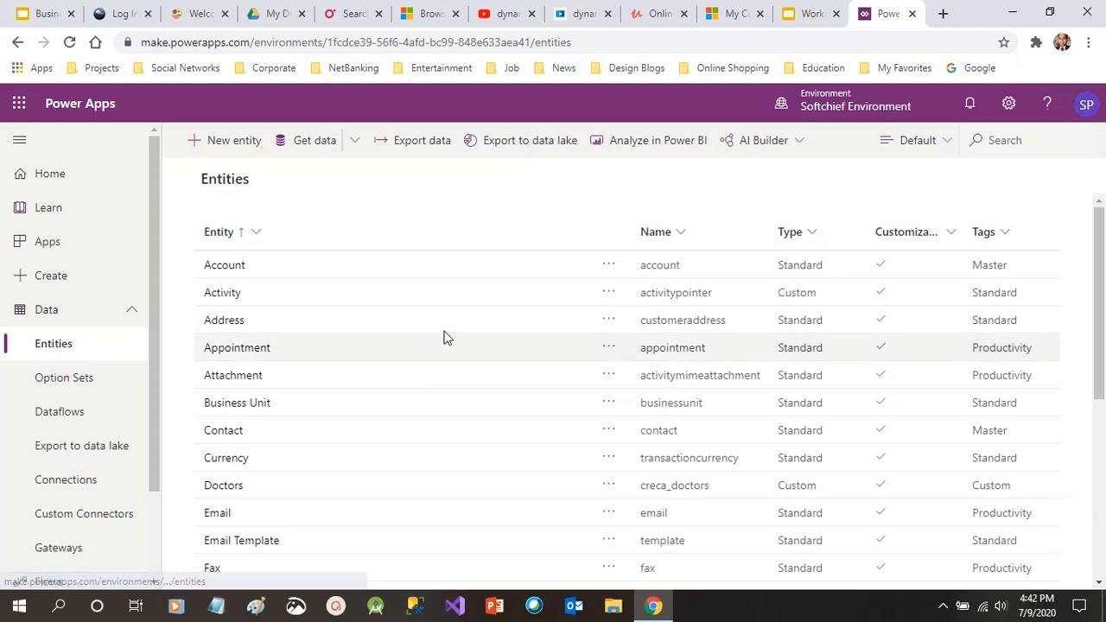
left_click(286, 485)
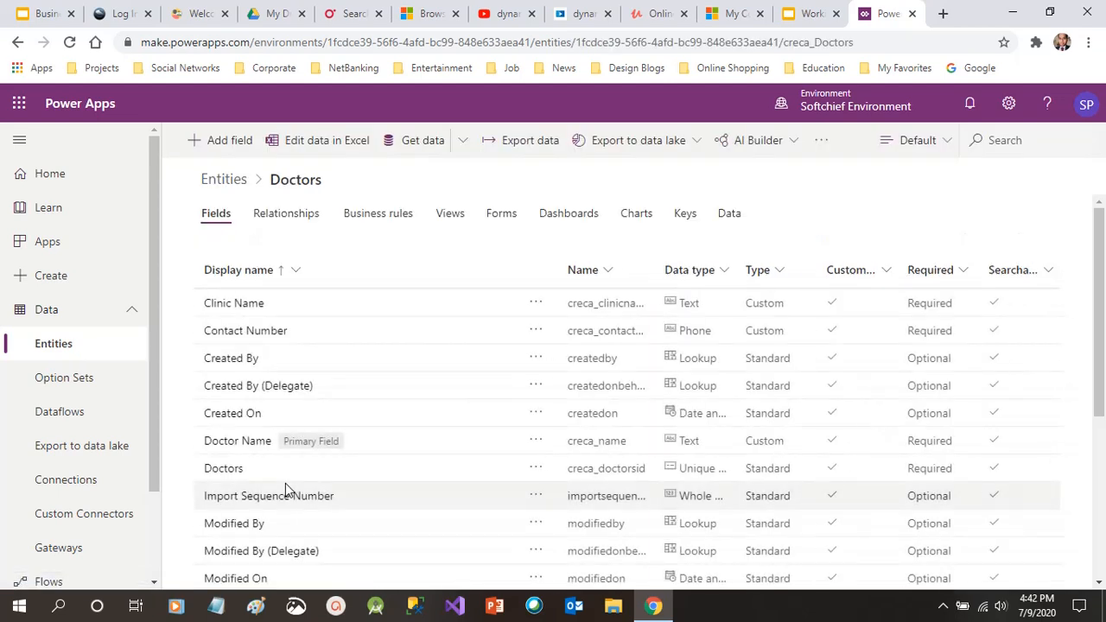
left_click(726, 216)
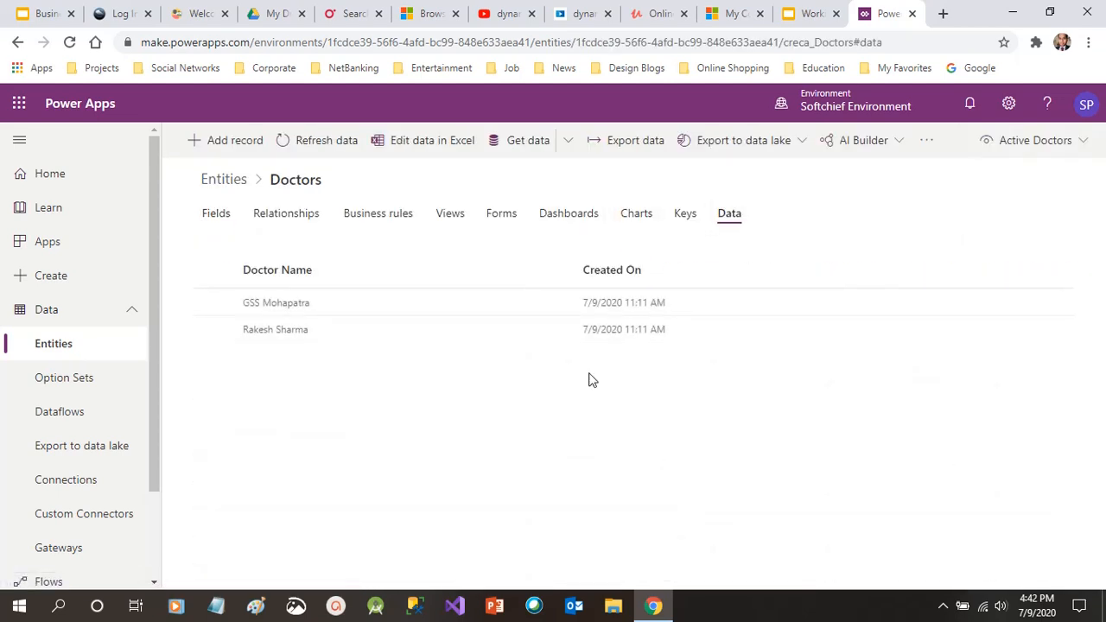
left_click(508, 227)
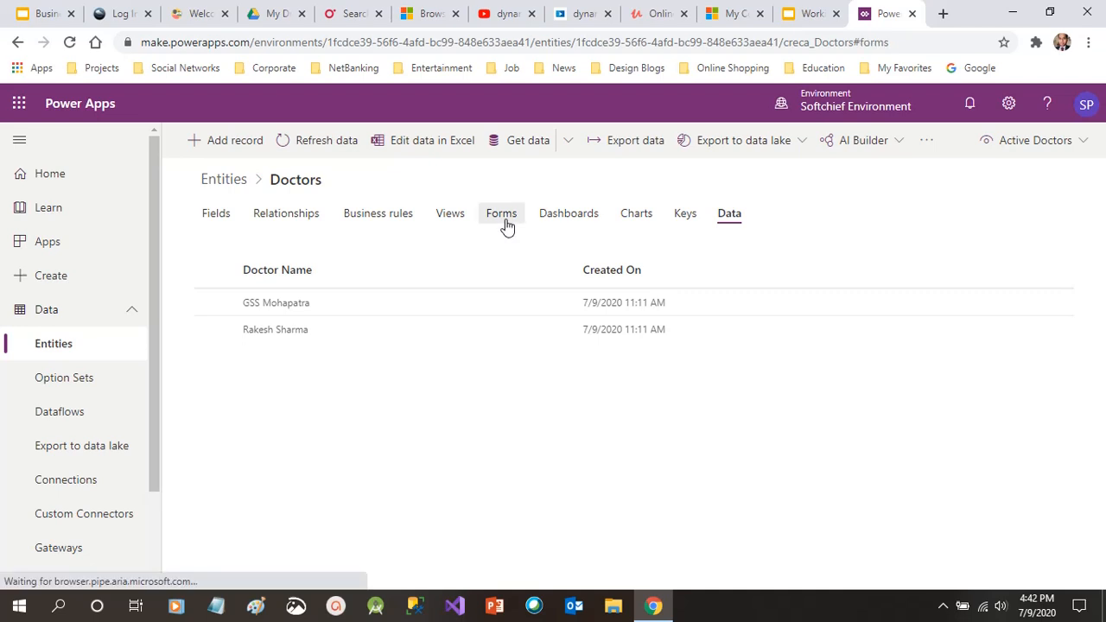
left_click(563, 220)
left_click(463, 221)
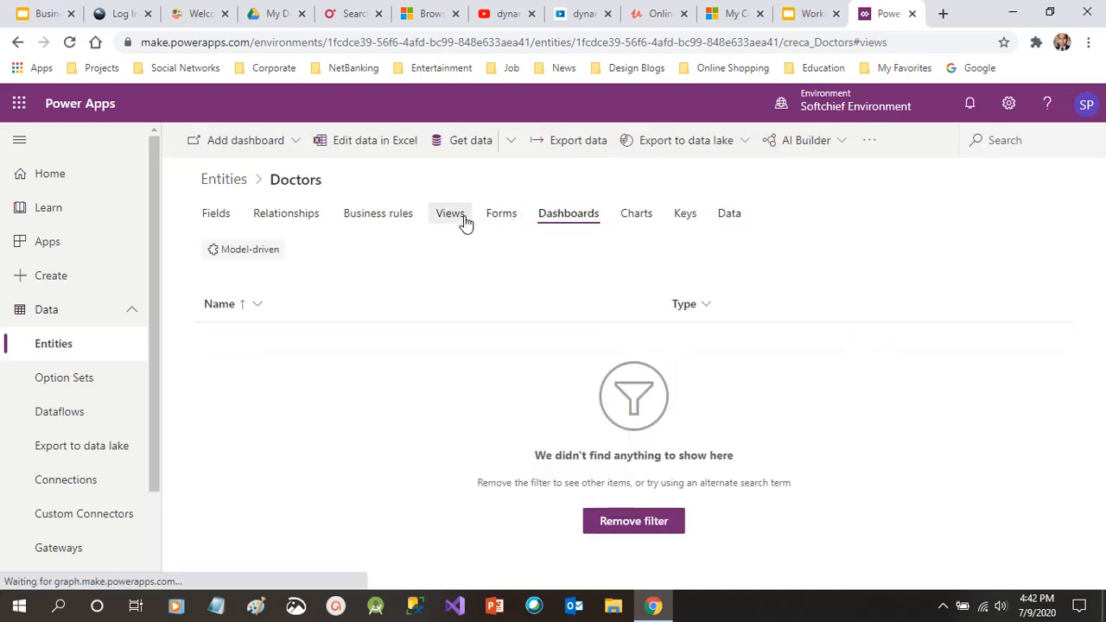
left_click(397, 223)
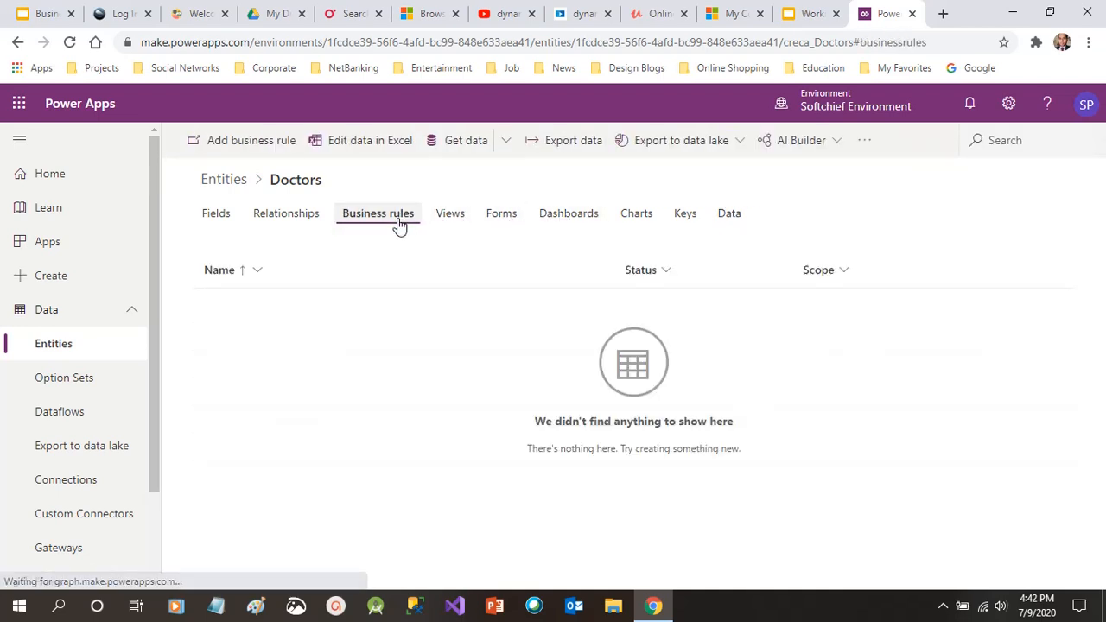
left_click(319, 221)
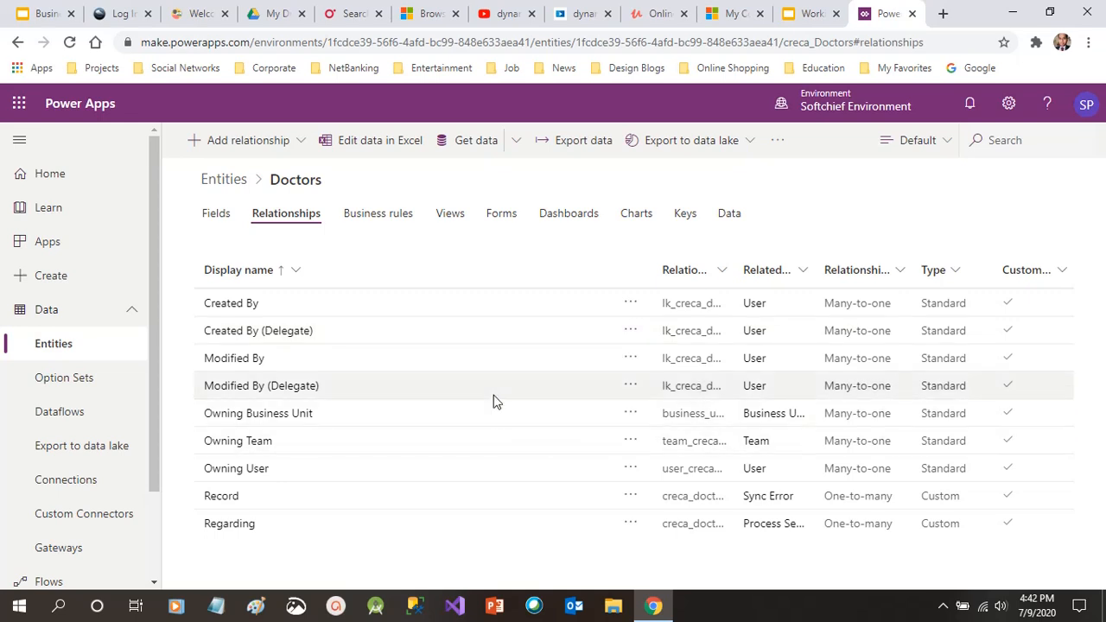
left_click(218, 216)
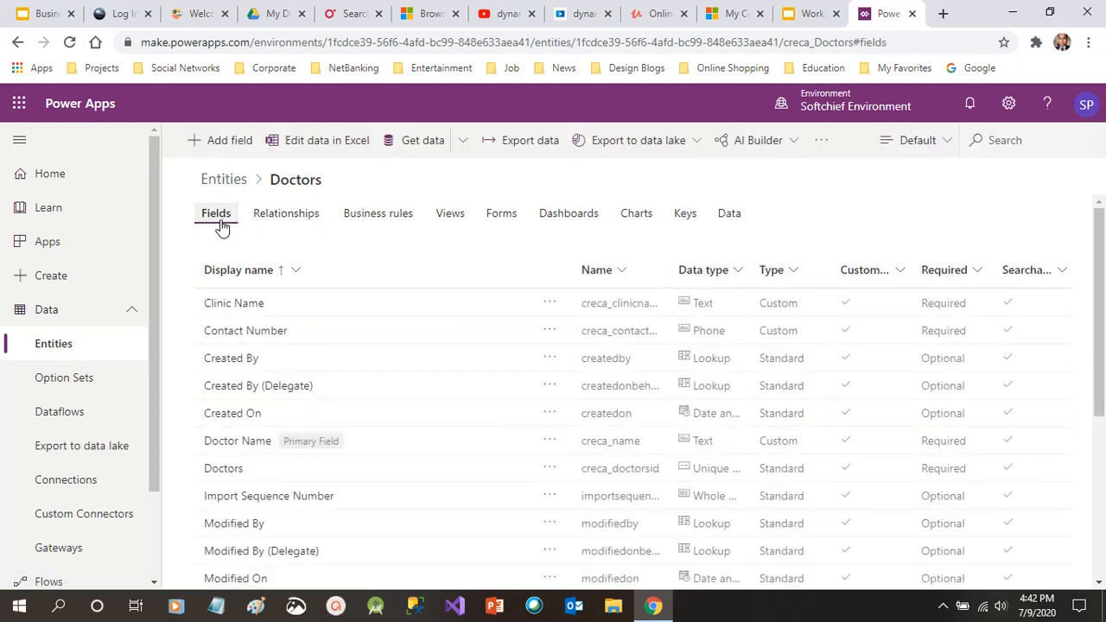